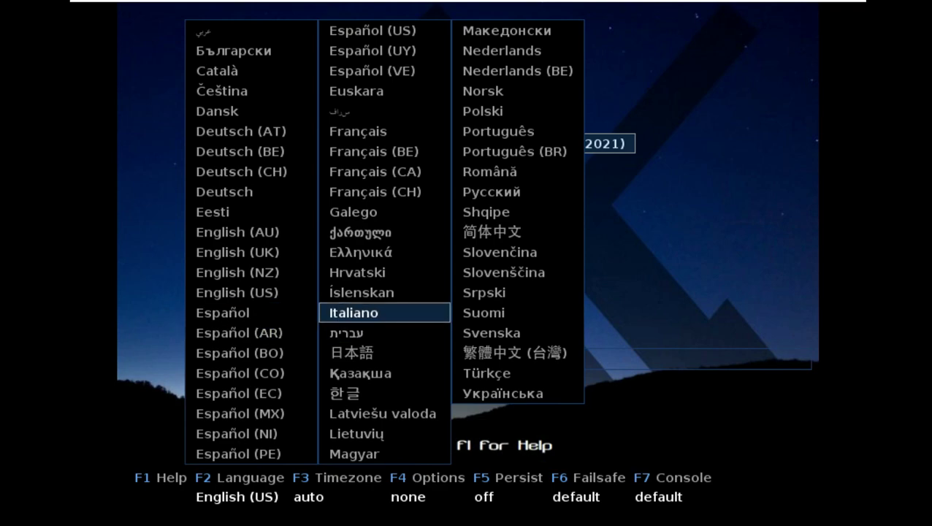
key(Up)
key(Up)
- Keep English (US) as the boot language and review the extra F4 boot options
key(Down)
key(Down)
- Set the boot timezone to Los Angeles
key(Down)
key(Return)
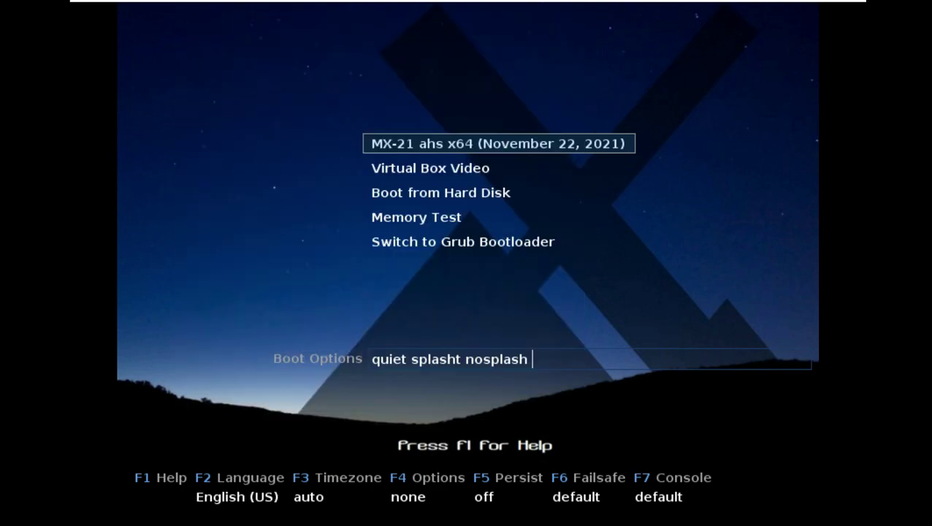
key(F4)
key(Escape)
key(F3)
key(Down)
key(Down)
key(Down)
key(Down)
key(Right)
key(Right)
key(Down)
key(Up)
key(Left)
key(Left)
key(Return)
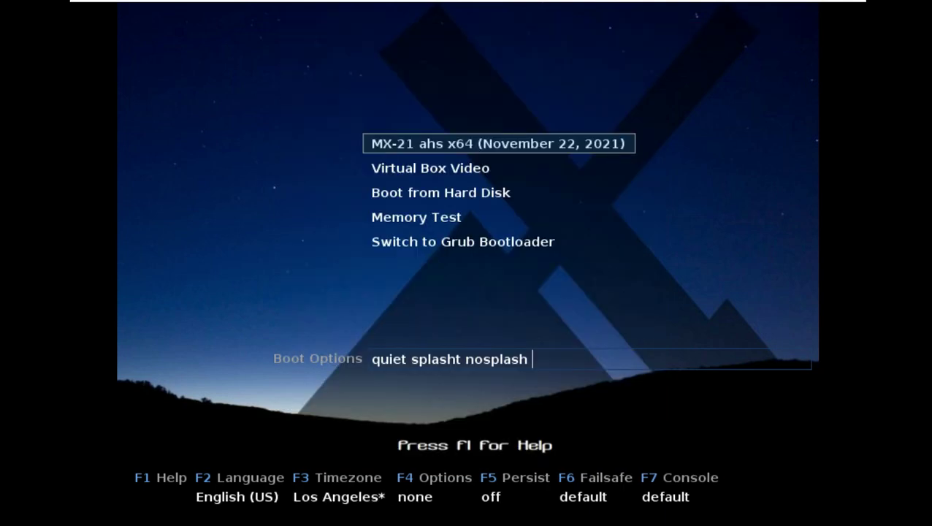
- Leave persistence and failsafe at defaults and set the console resolution to 1366x768
key(F5)
key(Escape)
key(F6)
key(Escape)
key(F7)
key(Down)
key(Down)
key(Down)
key(Down)
key(Return)
key(Return)
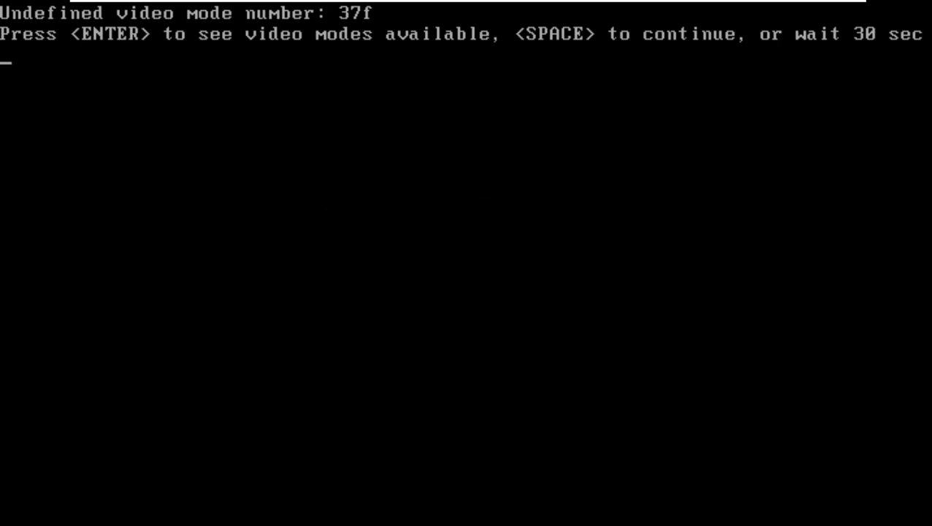
- Continue past the 'Undefined video mode number: 37f' notice so MX-21 boots to the desktop
key(space)
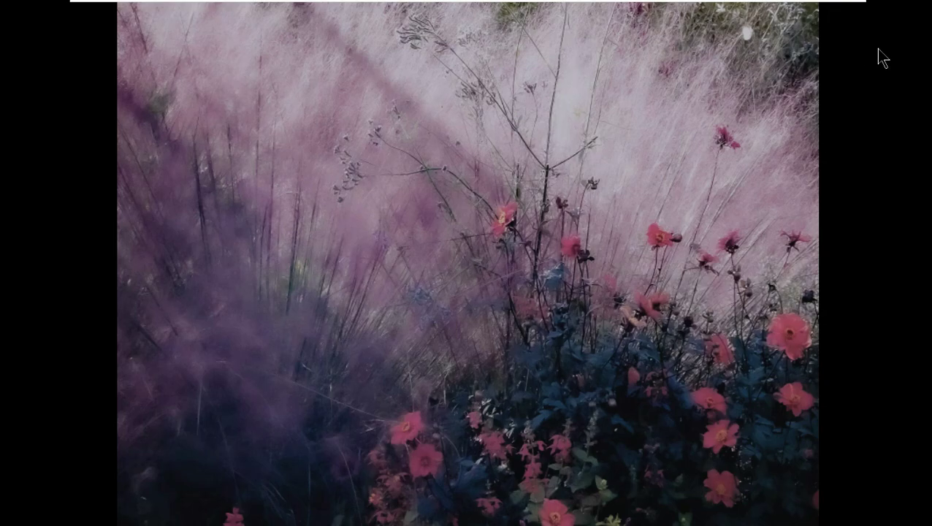
- Take the virtual machine out of full-screen view
mouse_move(829, 6)
click(575, 9)
click(585, 26)
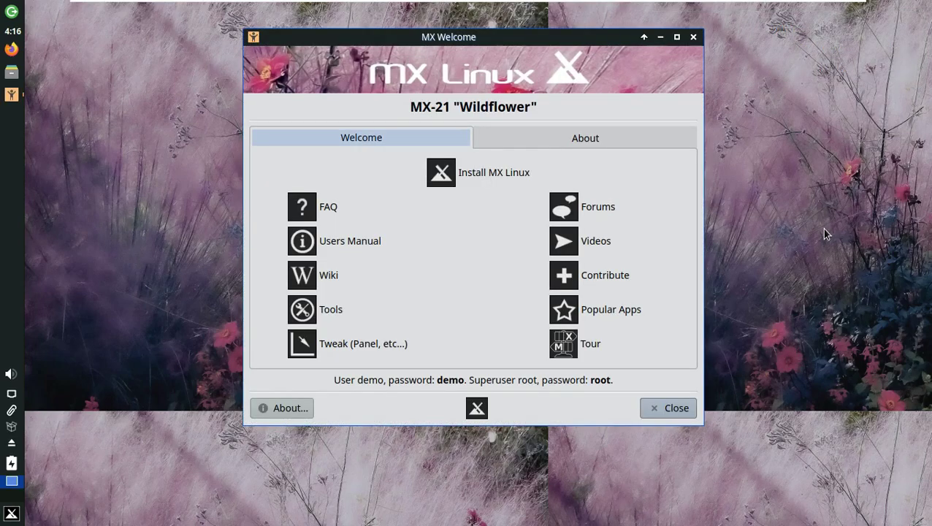
- Maximize MX Welcome and show its About page with MX-21, Debian 11.1 and Xfce details
click(676, 37)
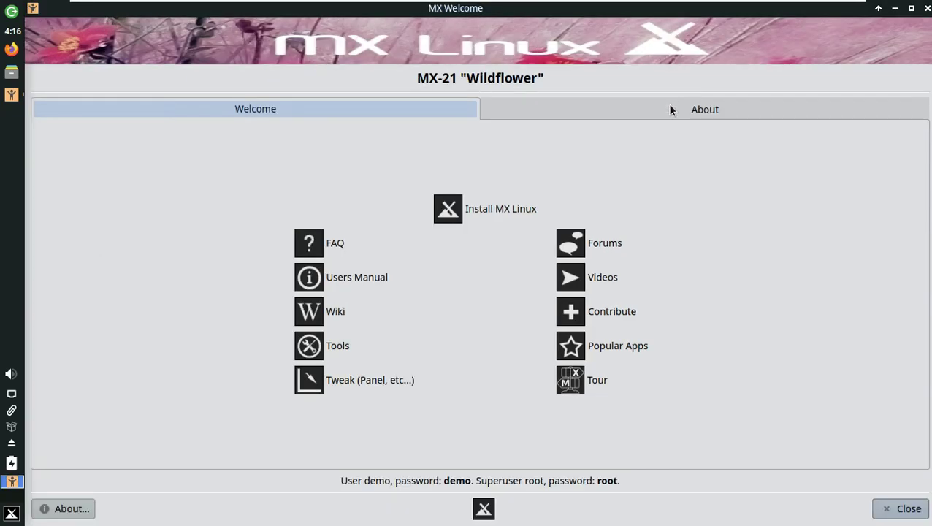
click(639, 106)
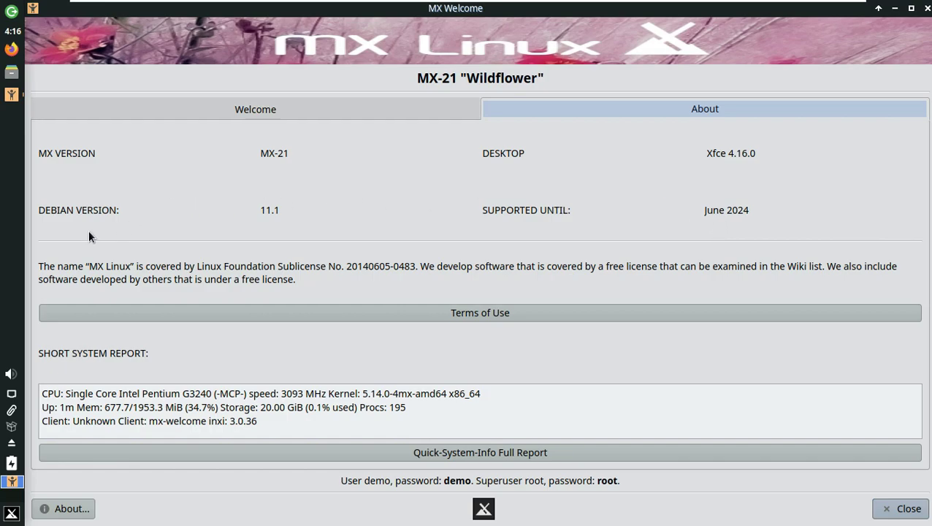
click(259, 109)
click(548, 104)
- Open a maximized terminal showing the Quick System Info report and dismiss the copied notice
key(ctrl+alt+t)
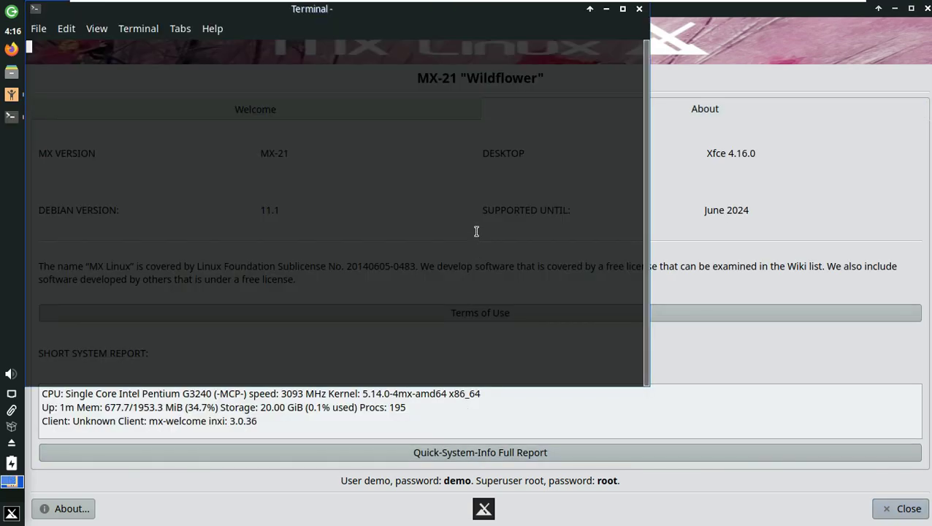
click(622, 10)
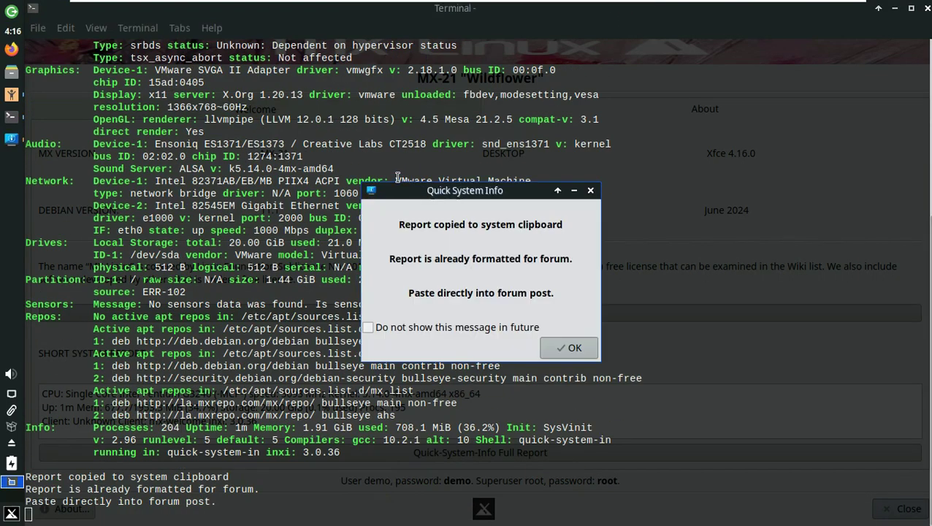
click(802, 345)
scroll(313, 358, up, 6)
scroll(313, 358, up, 1)
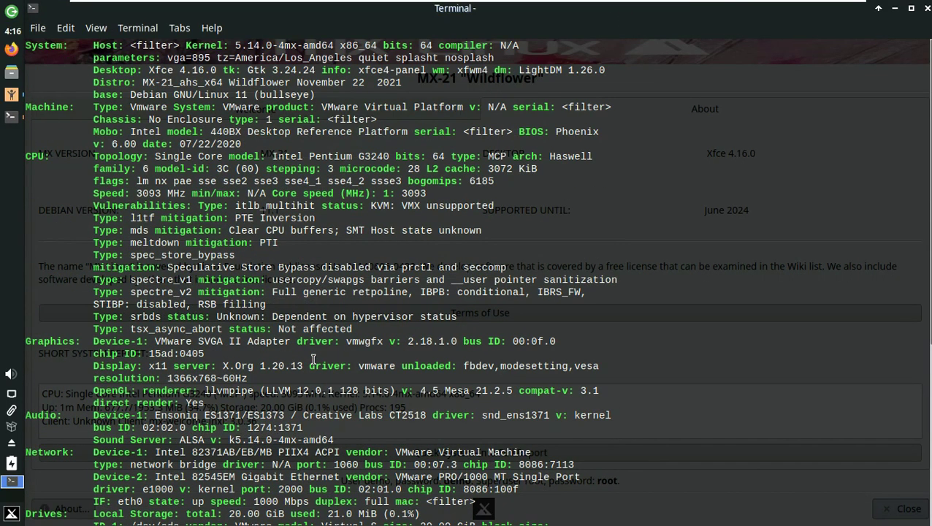
- Select the report's Distro, Desktop and base lines, then close the terminal and return to MX Welcome
drag(89, 86, 411, 85)
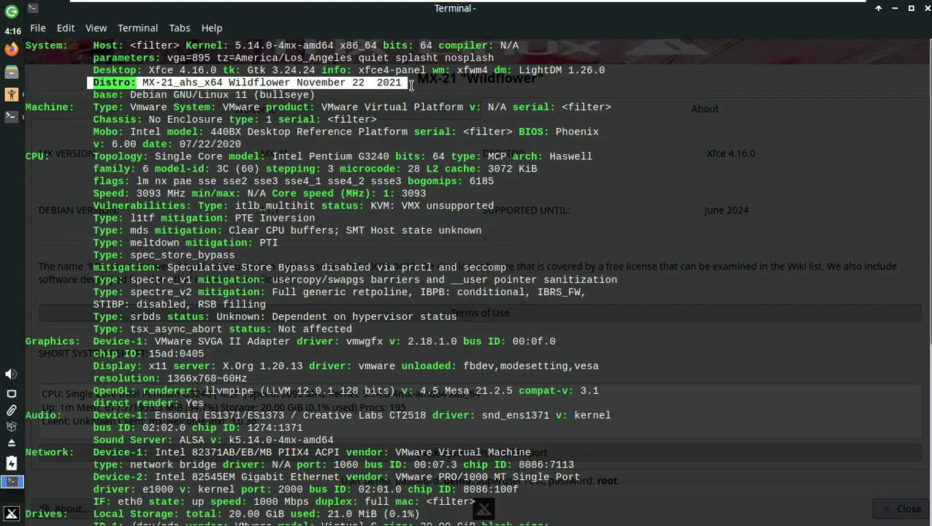
click(123, 89)
drag(94, 71, 622, 56)
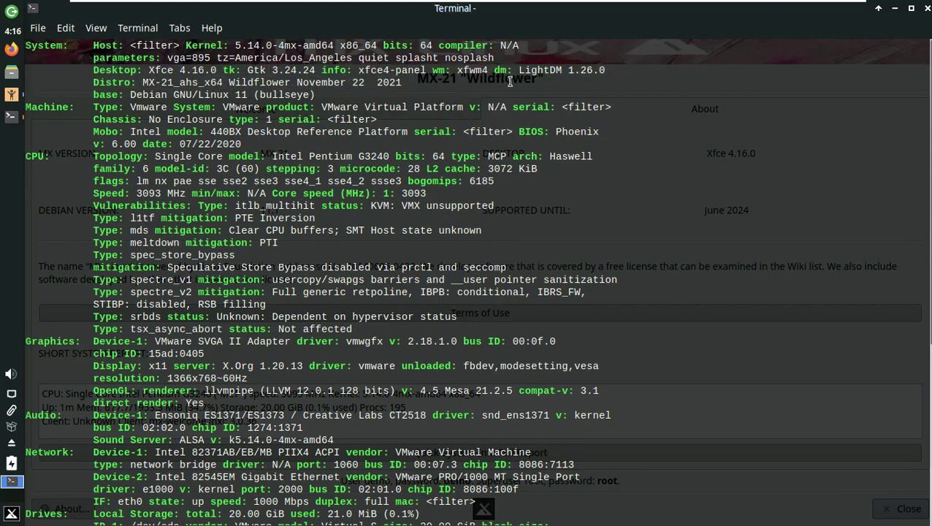
triple_click(575, 73)
drag(319, 95, 98, 94)
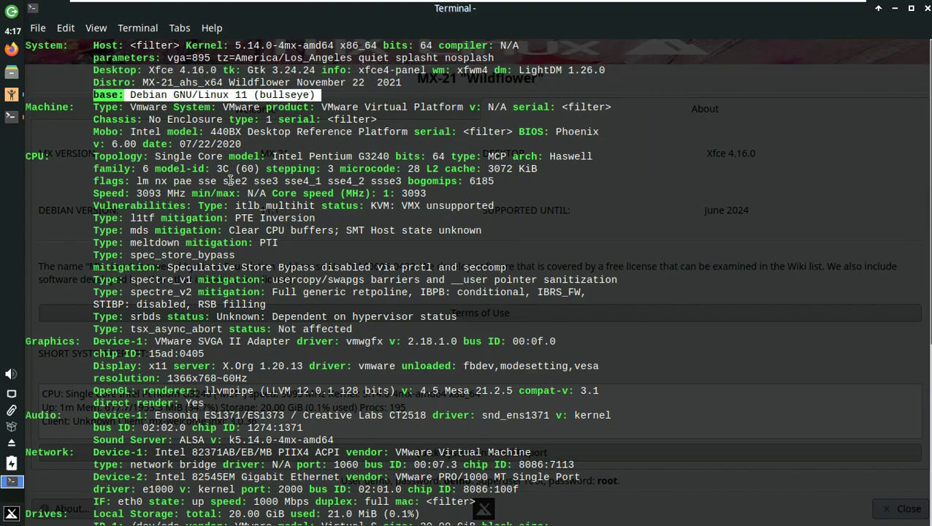
click(928, 13)
click(341, 108)
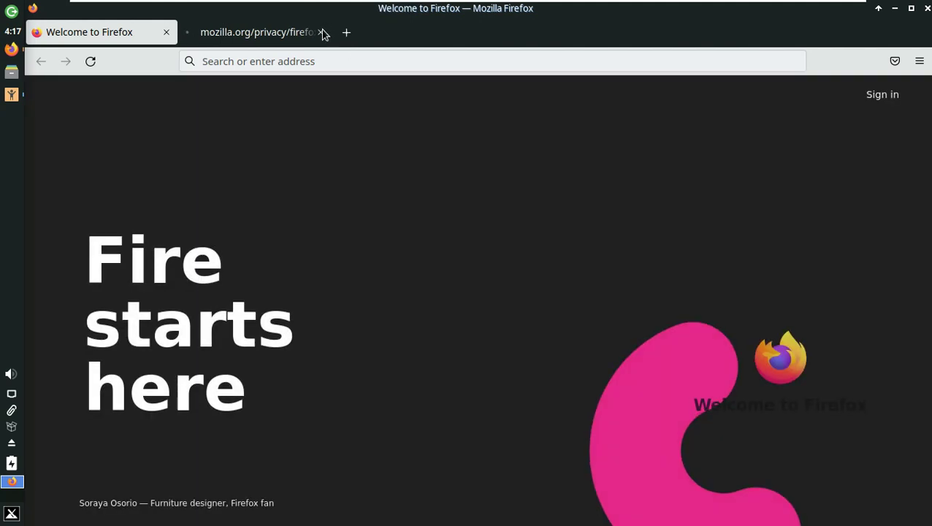
- Close the privacy tab, search Firefox for 'mx linux' and open the official MX Linux site
click(320, 32)
click(339, 58)
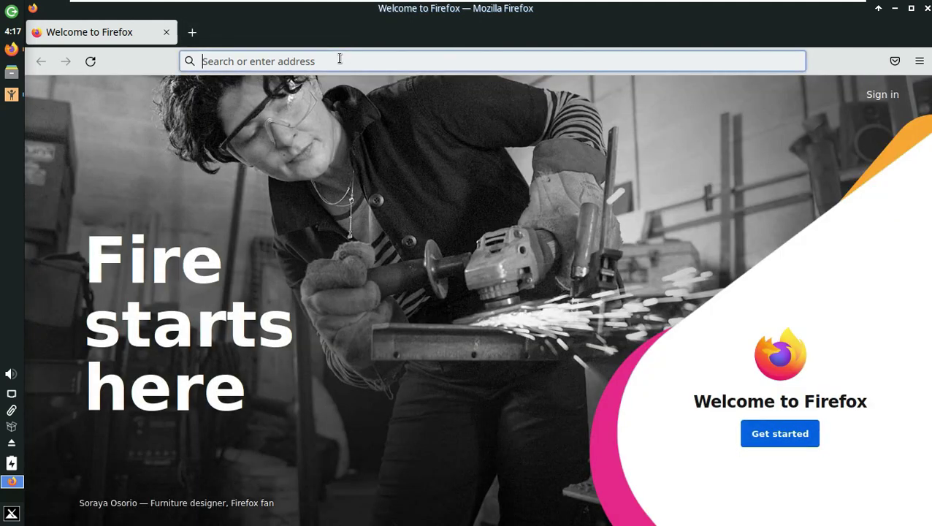
text(mx linux)
key(Return)
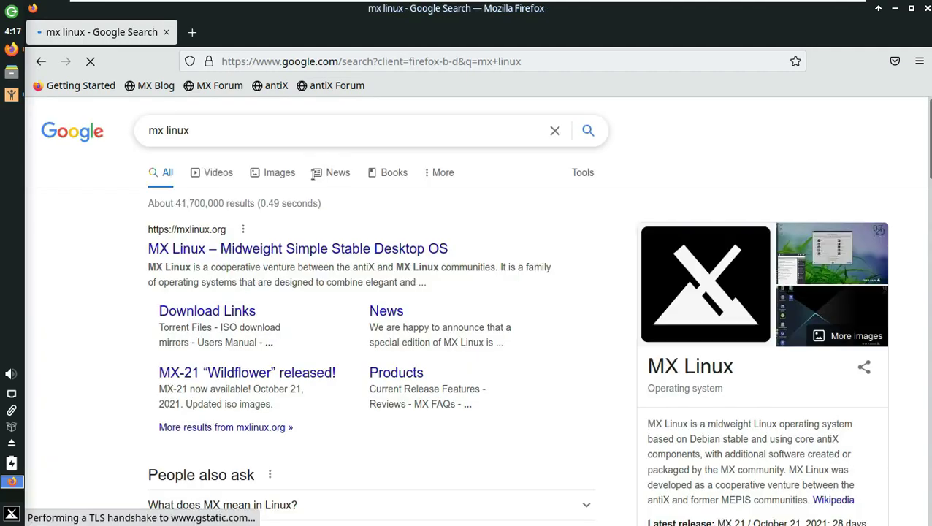
click(358, 248)
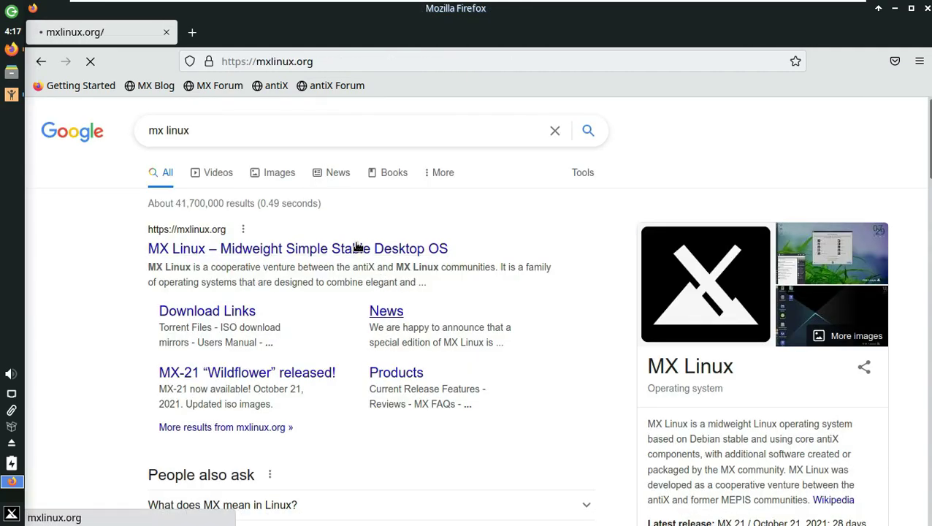
- Go to the MX Linux News blog and open the MX-21 "AHS" iso post
scroll(358, 256, down, 6)
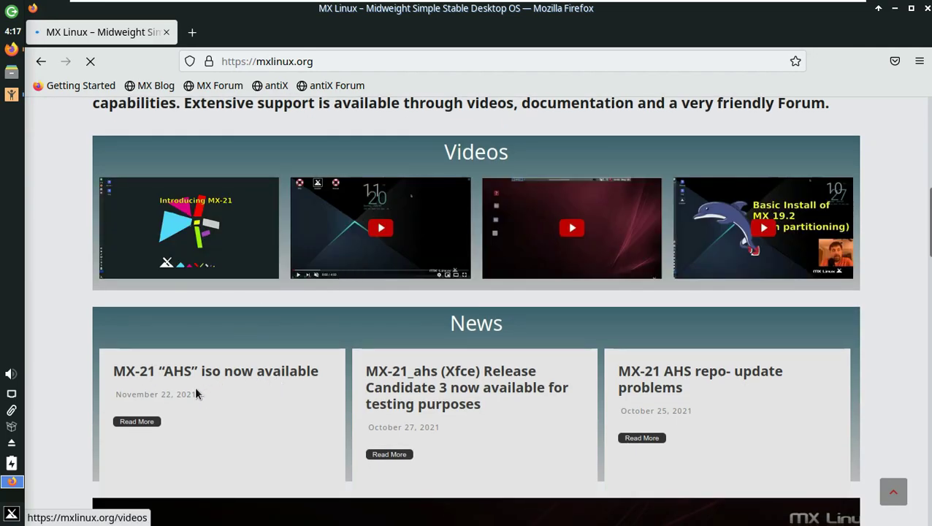
scroll(252, 376, up, 6)
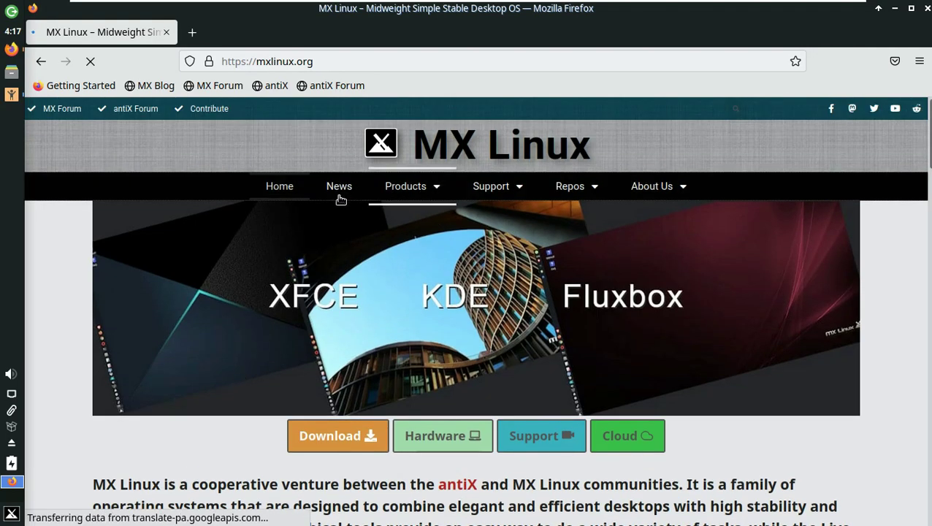
click(339, 195)
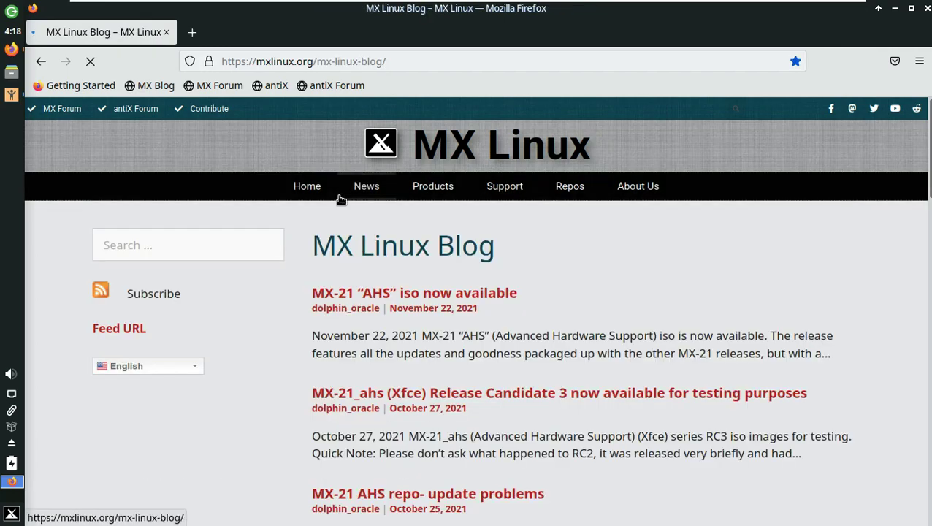
click(435, 299)
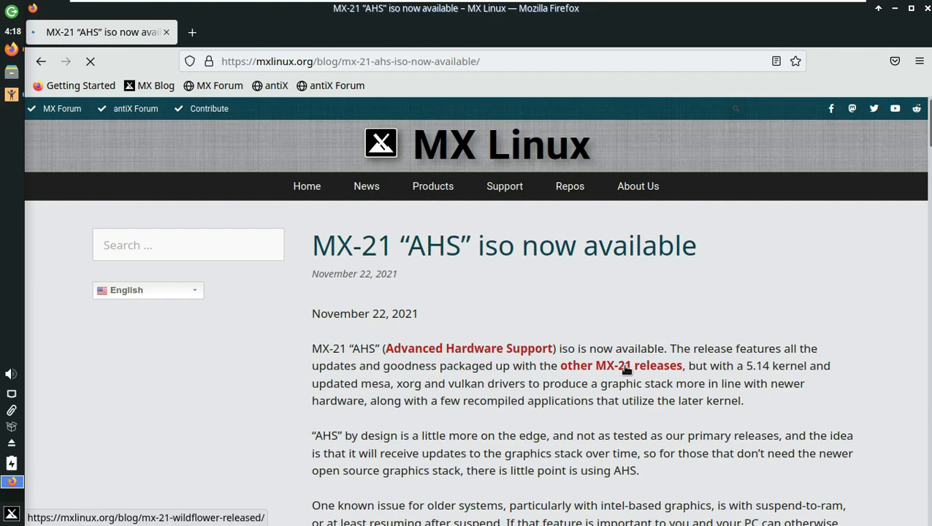
- Read through the post and follow the 64 bit AHS (Xfce) iso download link
scroll(584, 350, down, 5)
drag(310, 358, 491, 363)
scroll(457, 315, down, 2)
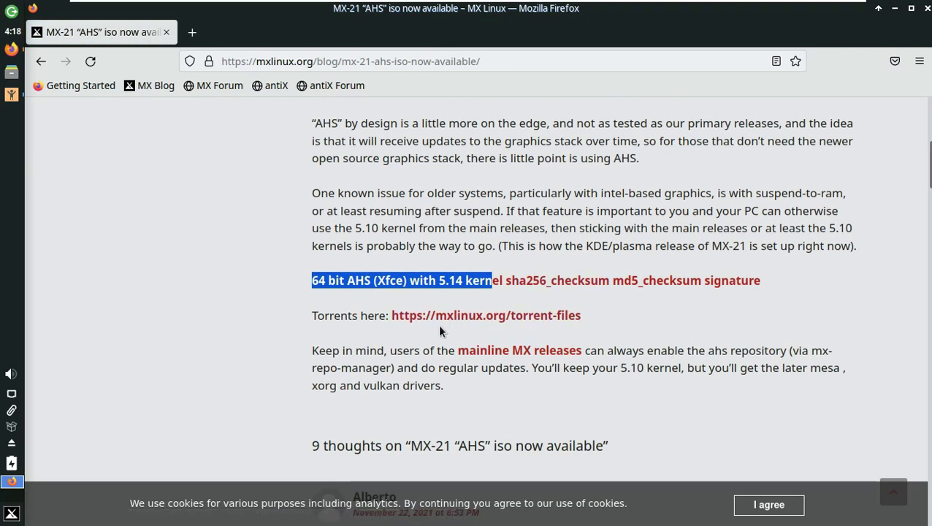
drag(308, 321, 376, 324)
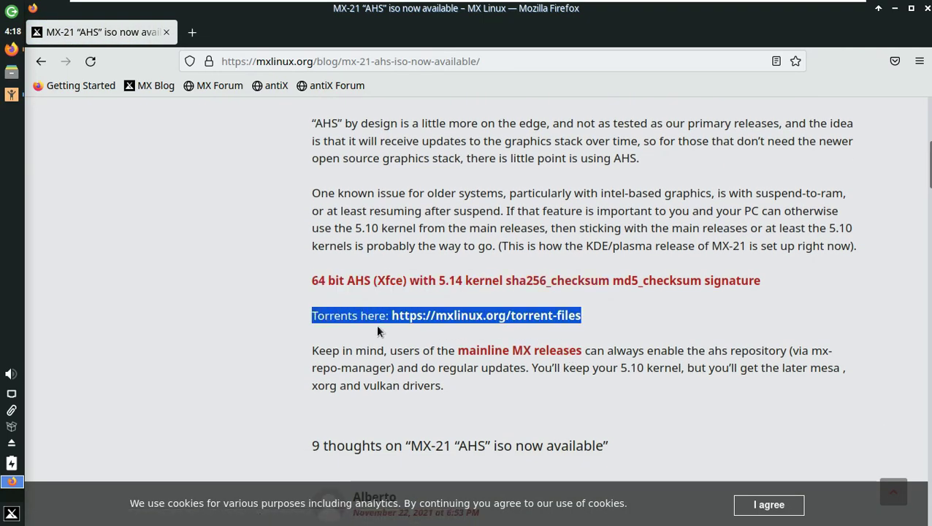
click(264, 312)
click(351, 284)
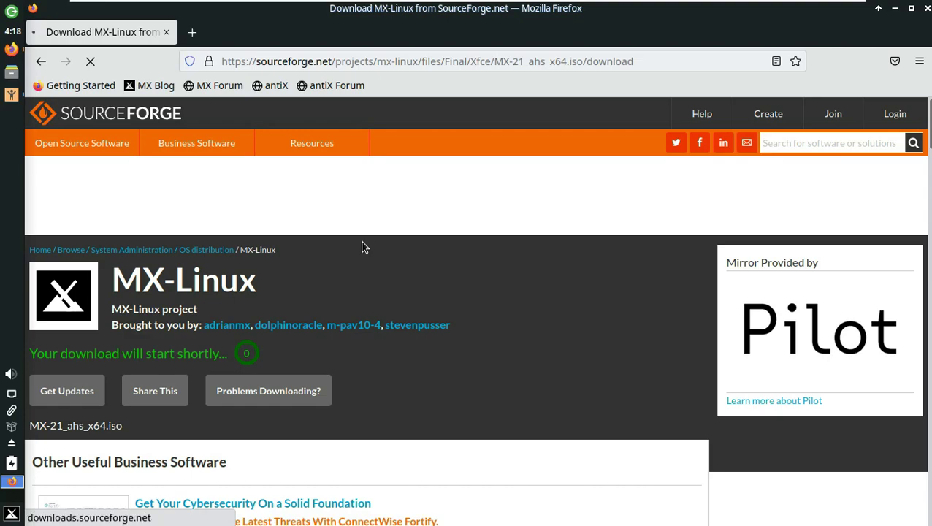
- Save MX-21_ahs_x64.iso, cancel the download, and close Firefox
click(369, 314)
drag(491, 224, 390, 225)
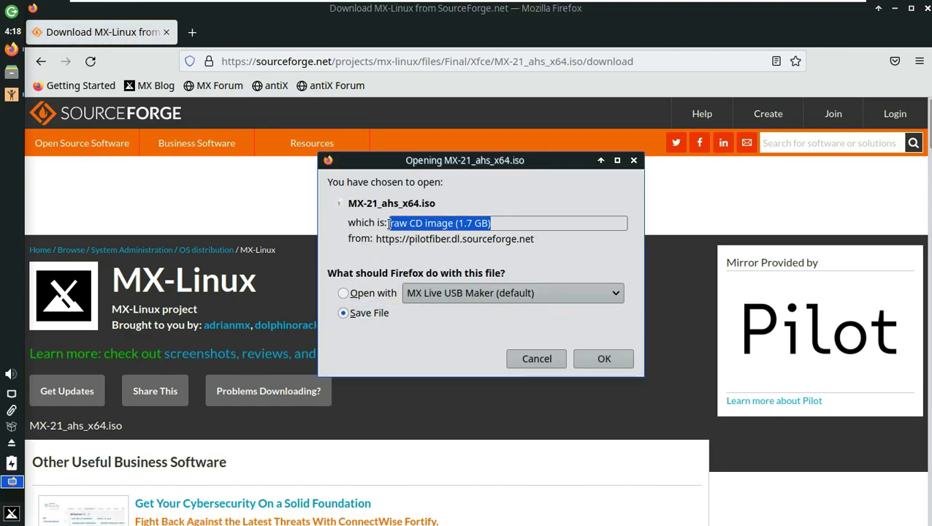
click(602, 358)
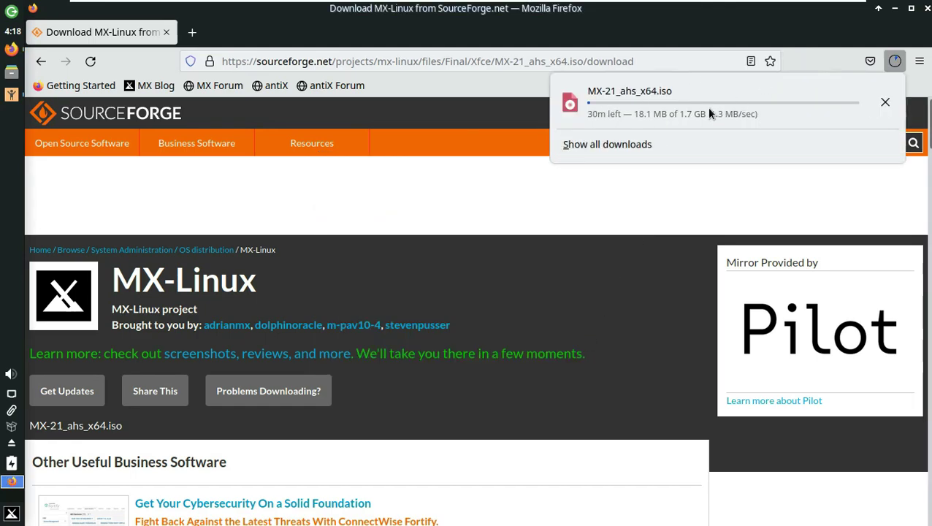
click(882, 104)
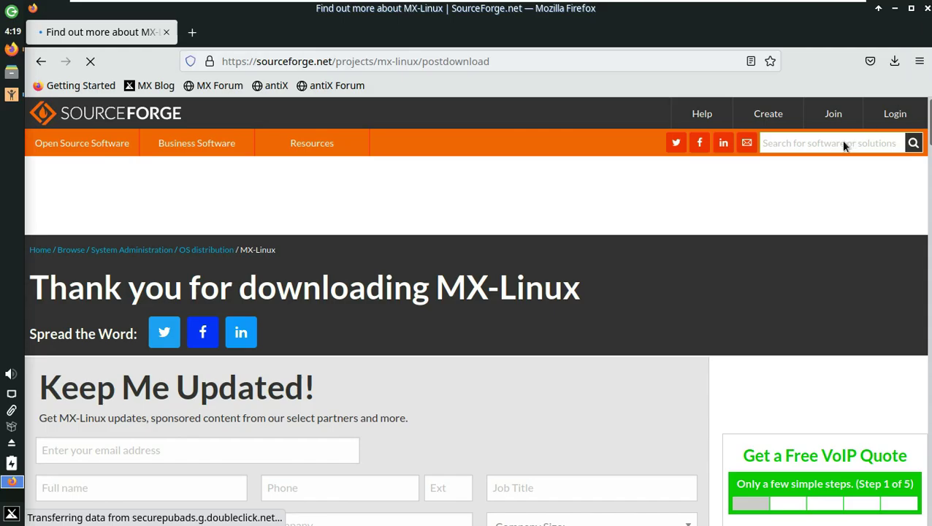
click(927, 8)
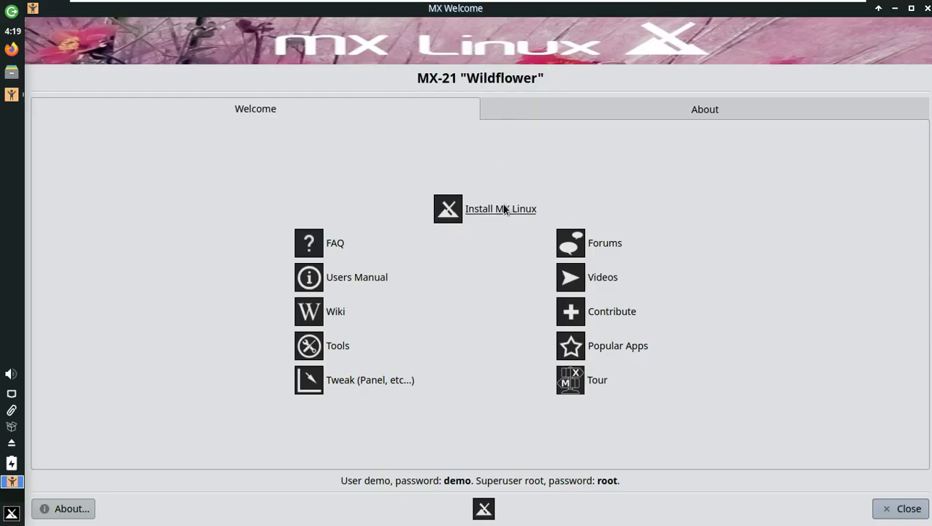
- Close MX Welcome, maximize the MX Linux Installer, view its log and pass the terms page
click(927, 8)
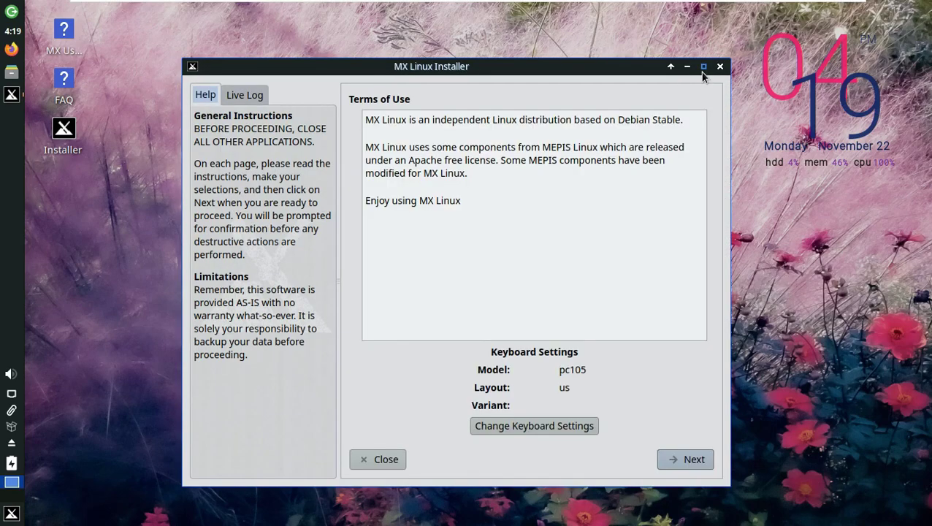
click(702, 67)
click(97, 35)
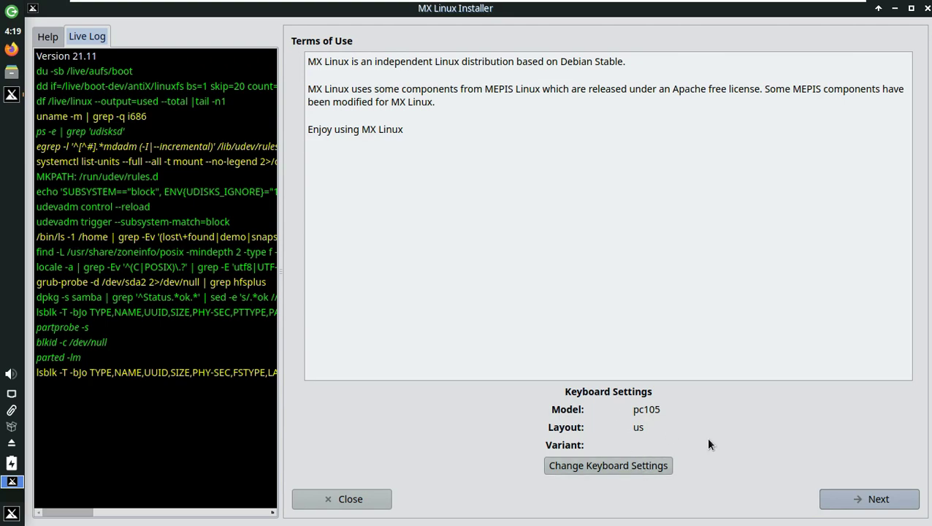
key(Return)
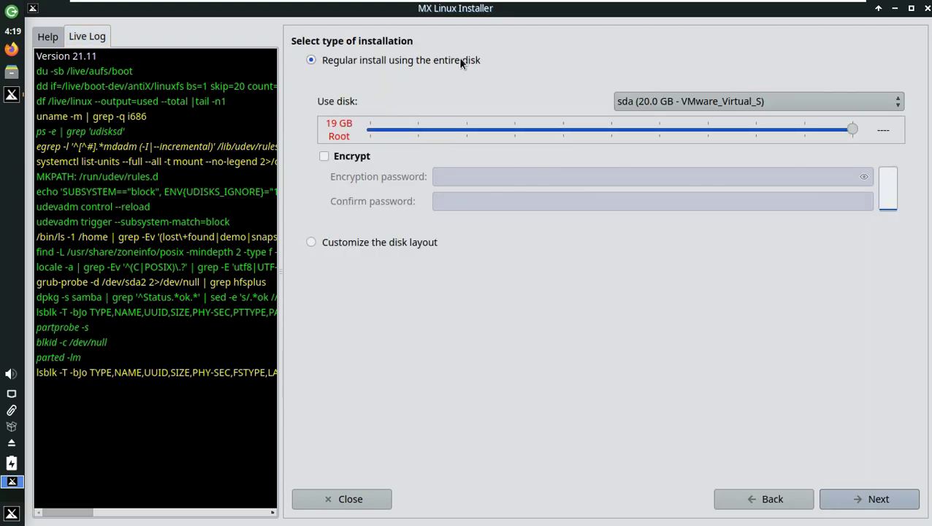
- Enable disk encryption, enter and confirm an encryption password, and reveal it
click(346, 157)
click(858, 177)
text(dem)
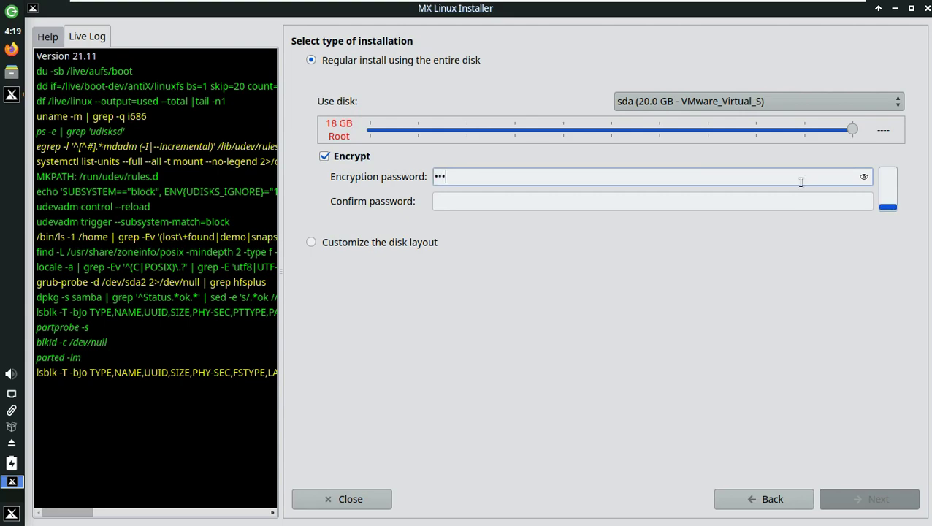
text(45)
click(783, 203)
text(12345)
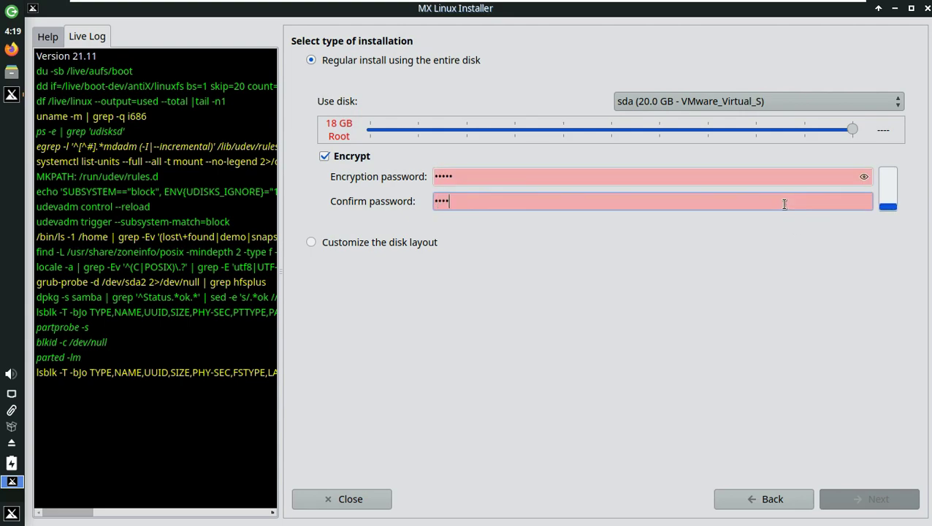
click(863, 177)
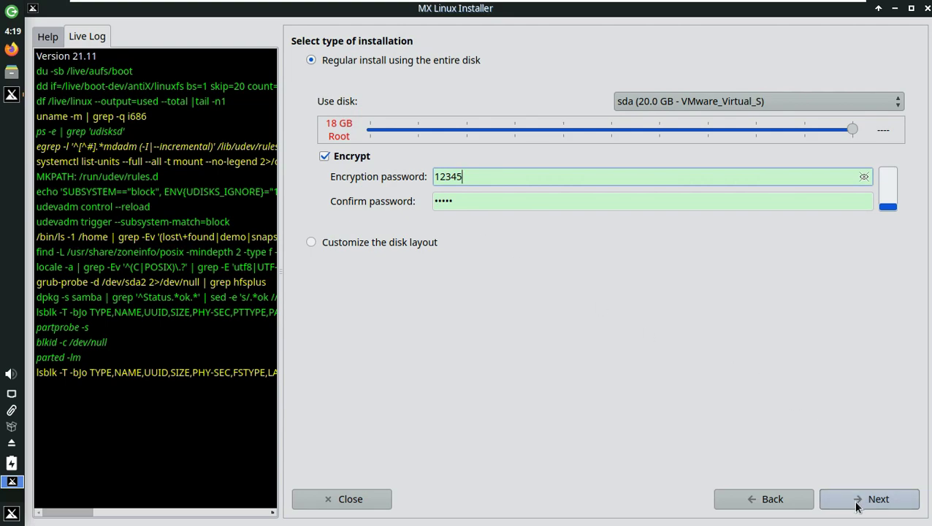
- Turn encryption off, try the custom layout, then choose the regular whole-disk install and continue
click(324, 157)
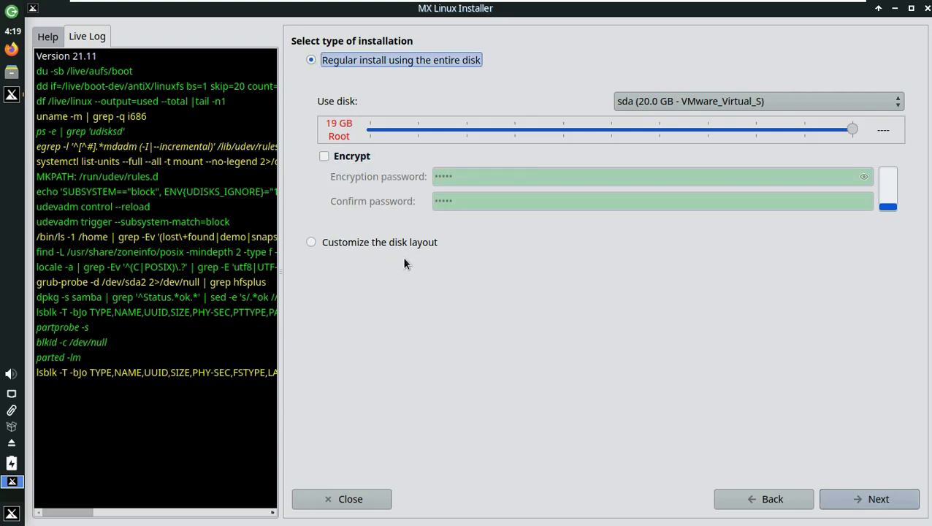
click(380, 243)
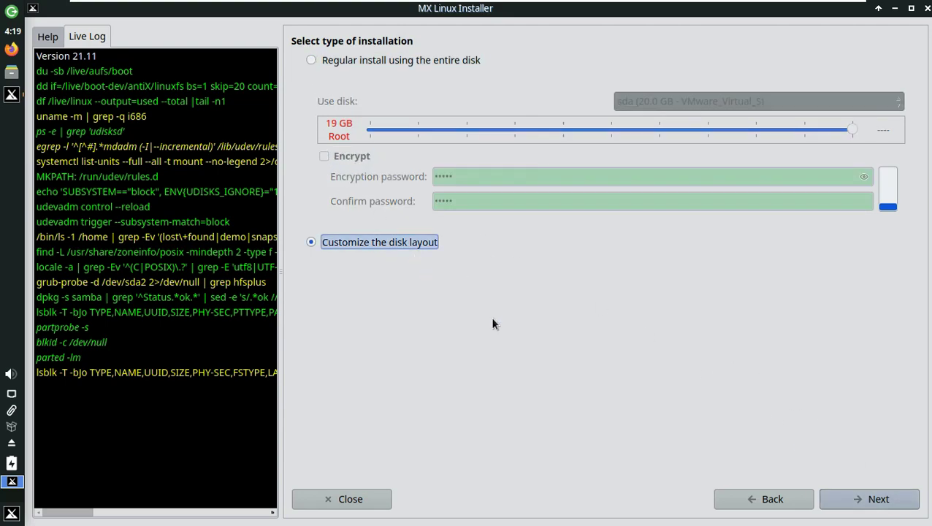
click(311, 61)
click(853, 499)
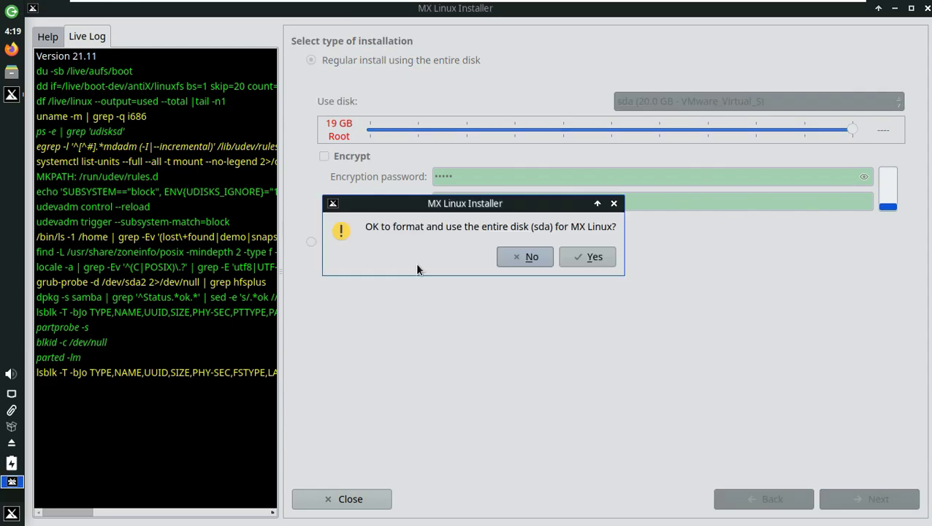
- Confirm formatting sda, keep sda as the GRUB boot disk, and accept the default network names
click(593, 256)
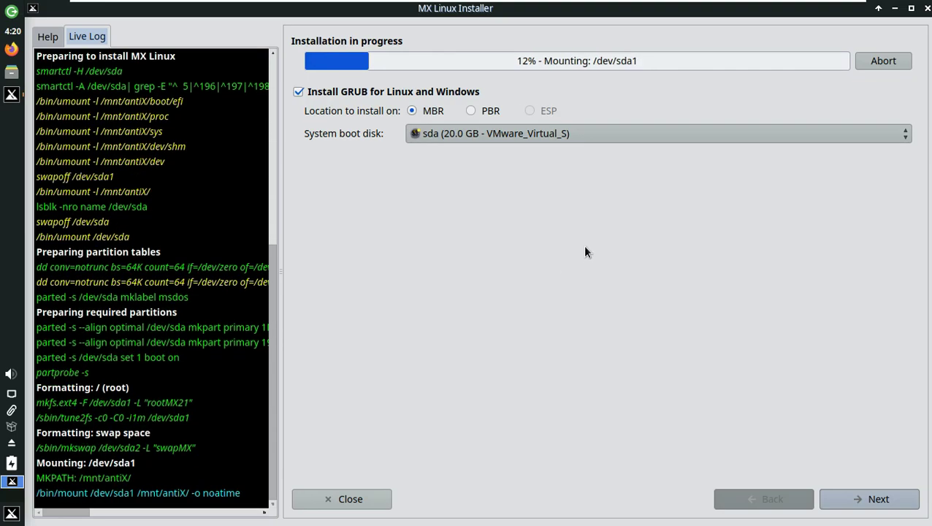
click(561, 133)
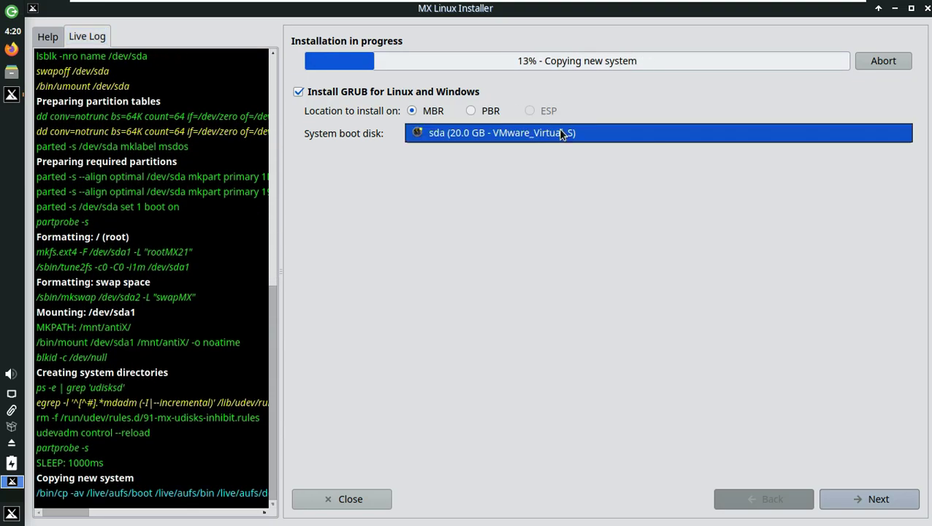
click(871, 501)
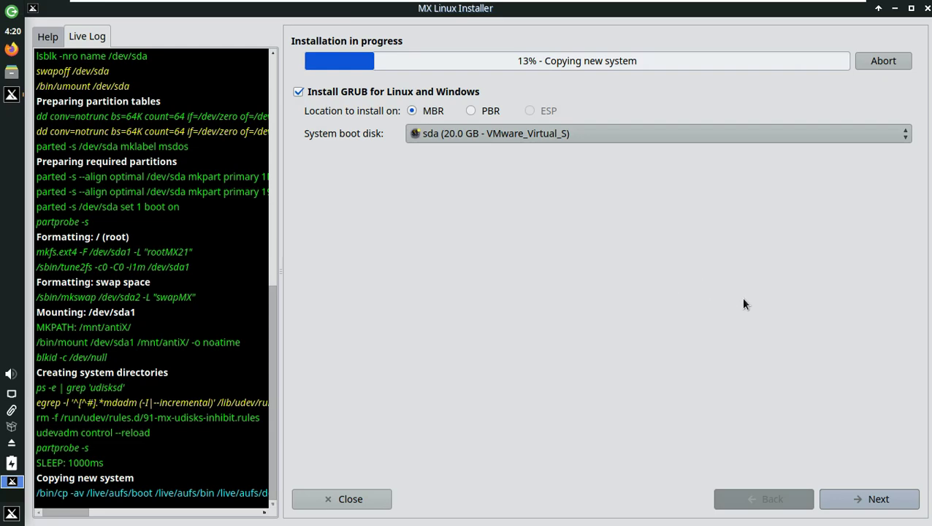
click(872, 500)
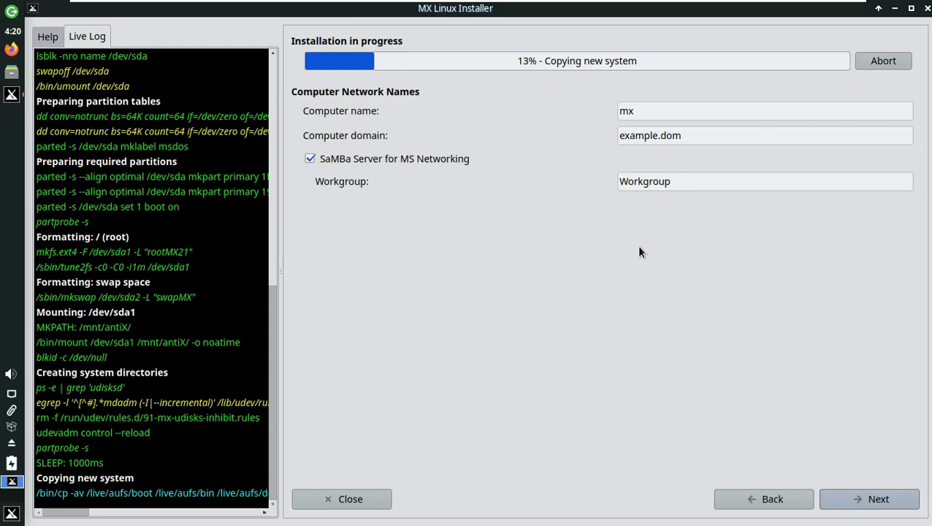
click(876, 502)
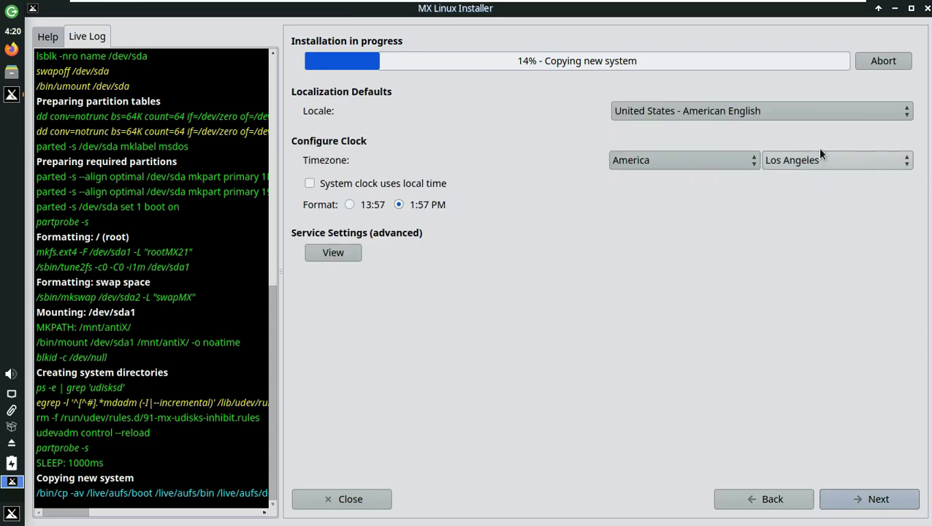
- Keep the America/Los Angeles timezone and the 12-hour clock format
click(676, 160)
click(643, 159)
click(837, 160)
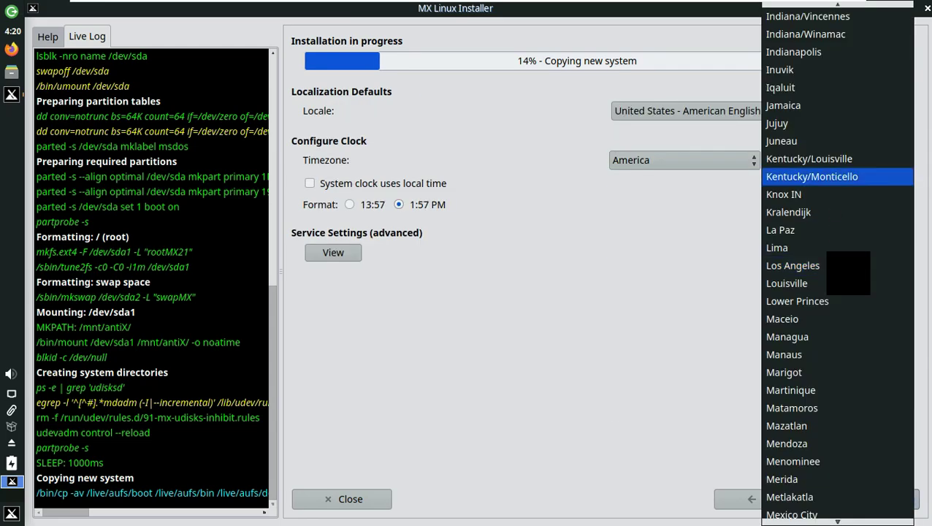
click(580, 312)
click(358, 205)
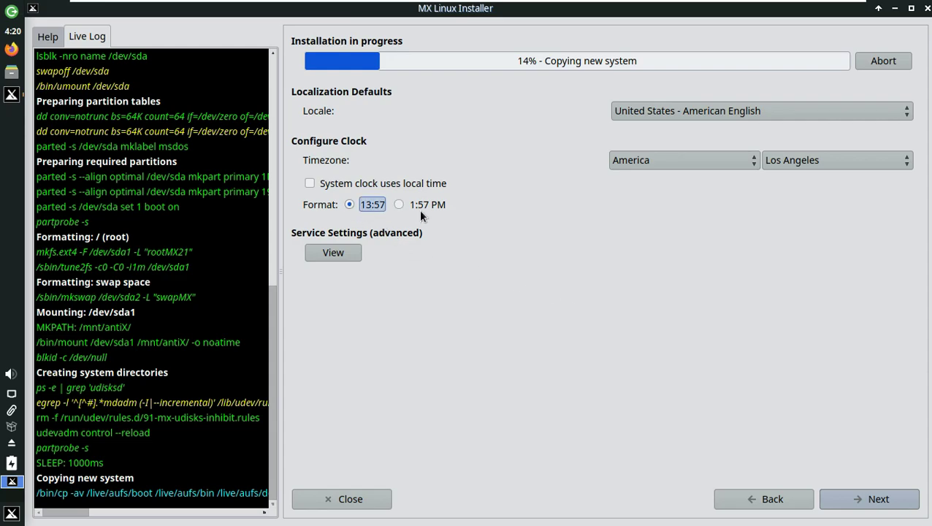
click(420, 206)
- Keep American English as the locale, view the Services settings and return
click(779, 111)
scroll(756, 420, up, 5)
scroll(756, 420, down, 8)
click(476, 361)
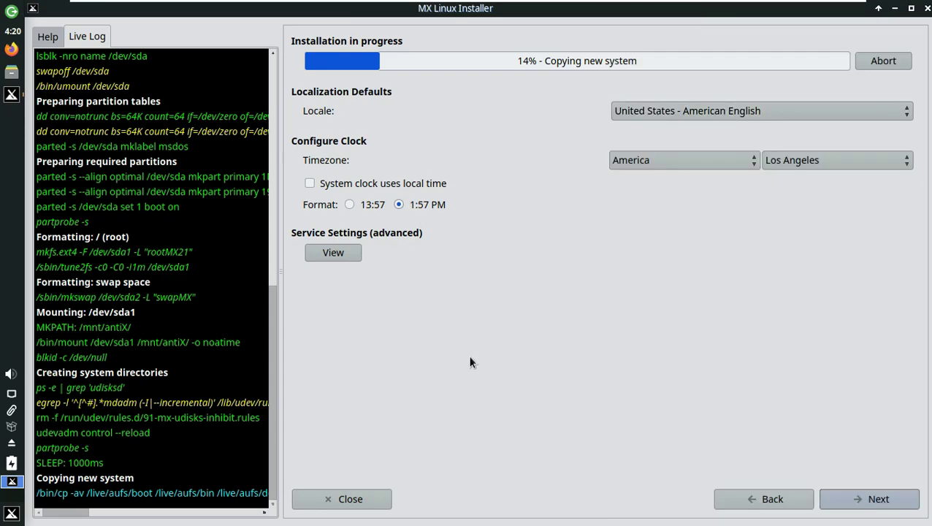
click(342, 256)
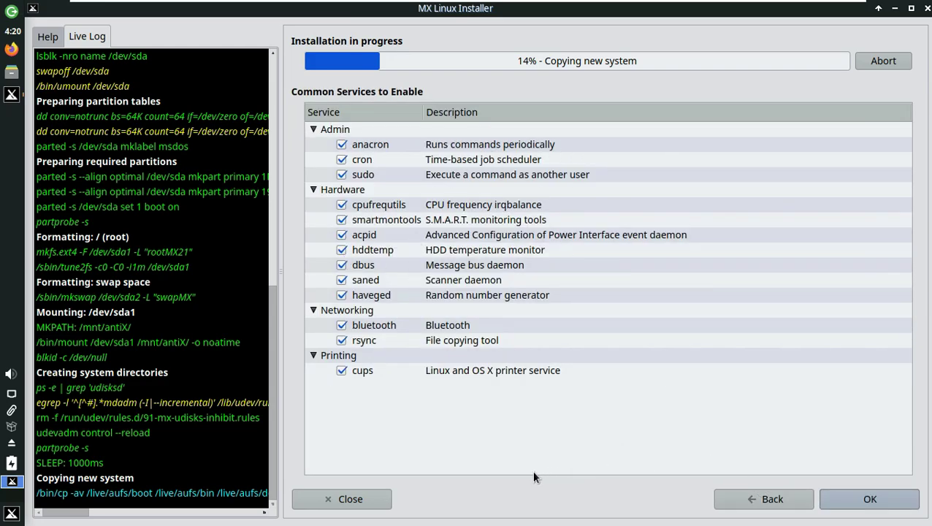
click(765, 498)
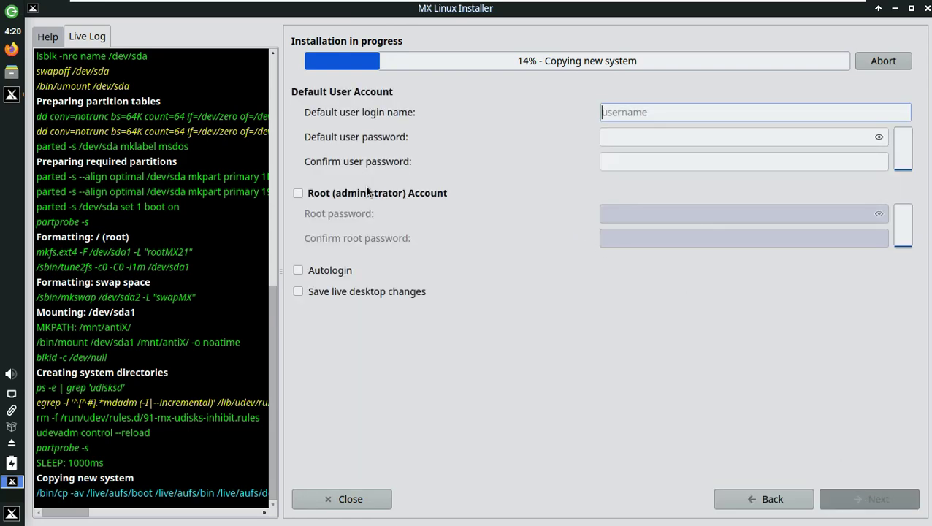
- Enable the root account, autologin and saved live desktop changes, and enter the default user's login name
click(367, 192)
click(345, 271)
click(350, 292)
click(660, 112)
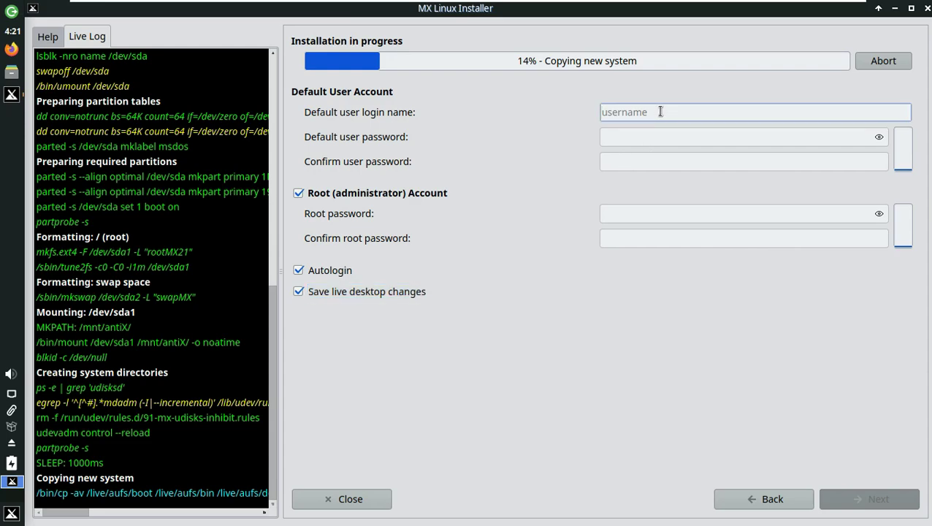
text(runboing)
- Set and confirm the default user's password, showing it as plain text
click(659, 138)
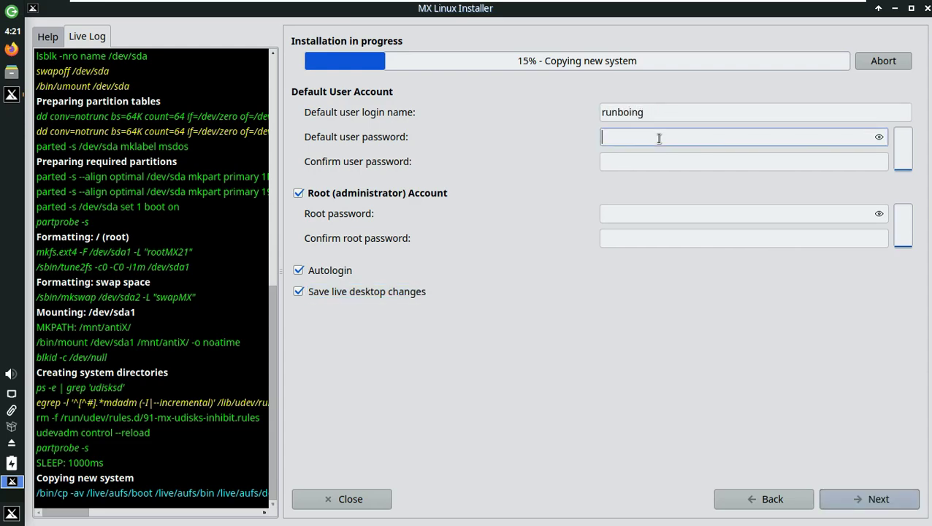
text(12345)
click(879, 136)
click(734, 161)
text(12345)
- Set and confirm the root password, then submit the accounts to finish installing
click(734, 213)
text(12345)
click(879, 213)
click(824, 241)
text(12345)
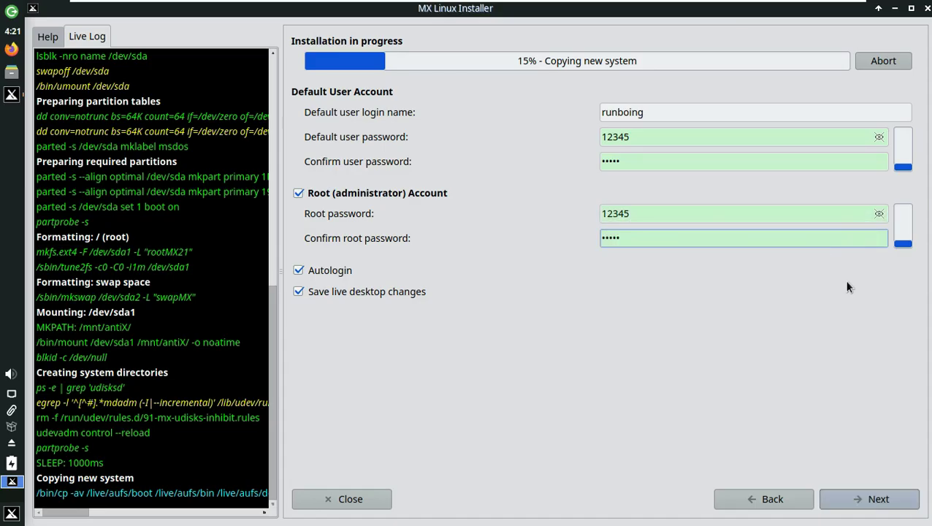
click(876, 499)
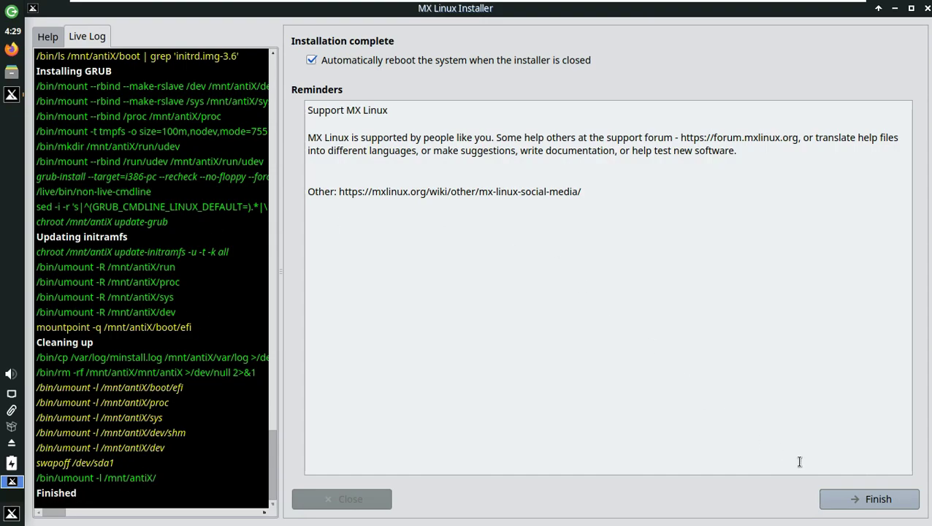
- Finish the installer and reboot, continuing past the remove-disc prompt into the installed system
click(877, 499)
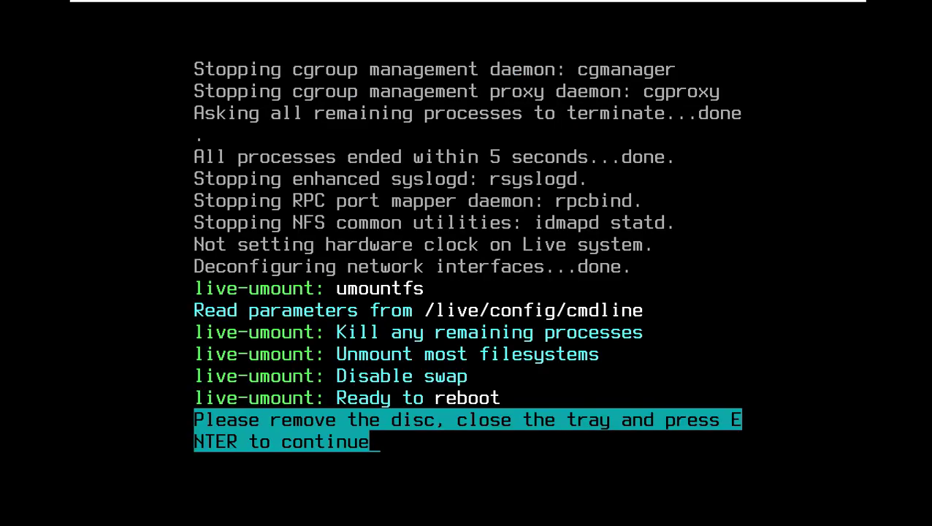
key(Return)
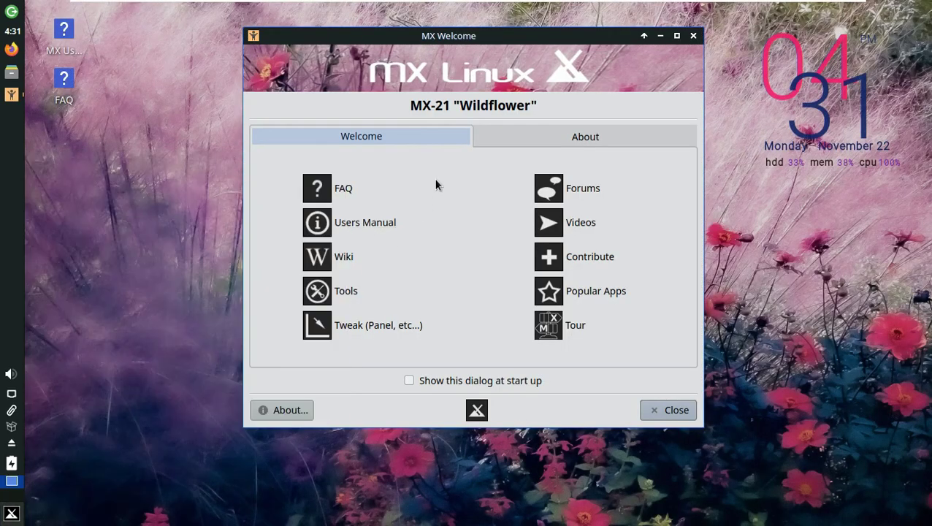
- Check the MX version on the About page and maximise the MX Welcome window
click(582, 139)
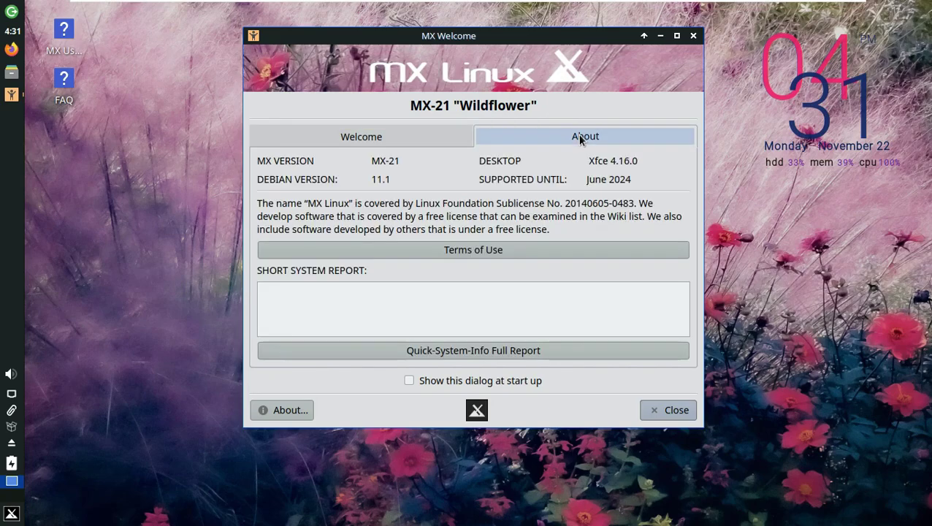
click(677, 36)
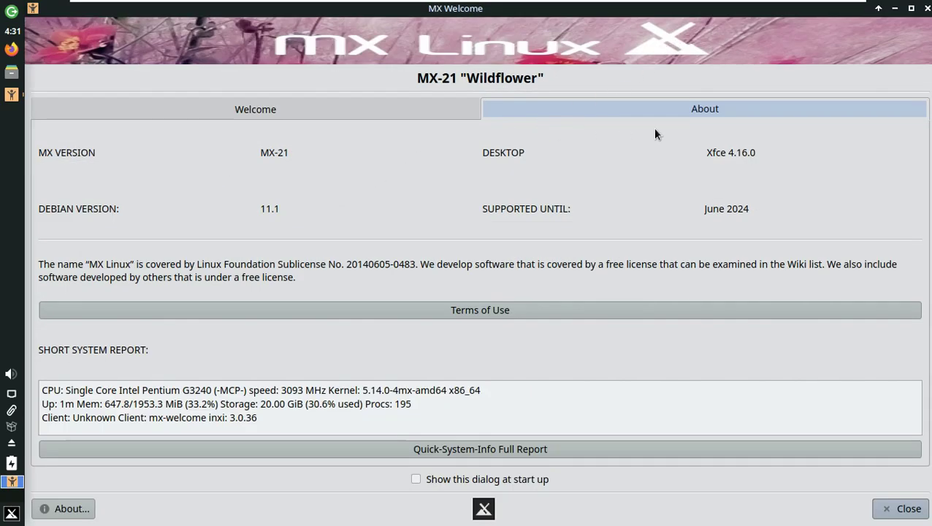
click(233, 110)
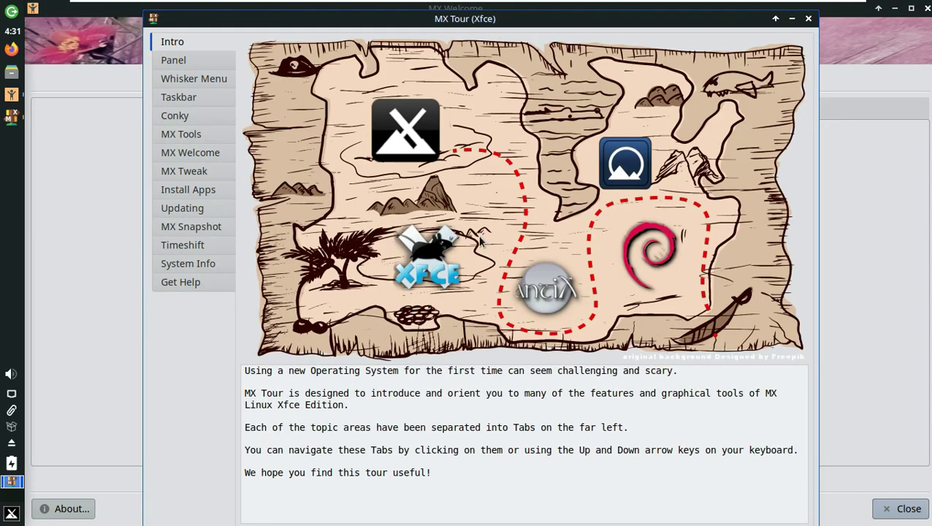
- Read the tour's Panel and Taskbar sections, then start the Popular Apps installer
click(175, 60)
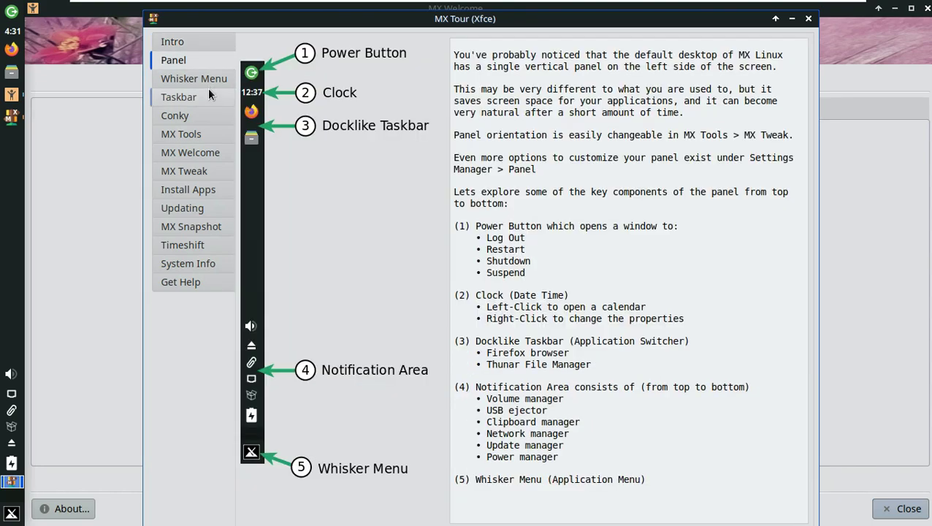
click(204, 101)
click(807, 20)
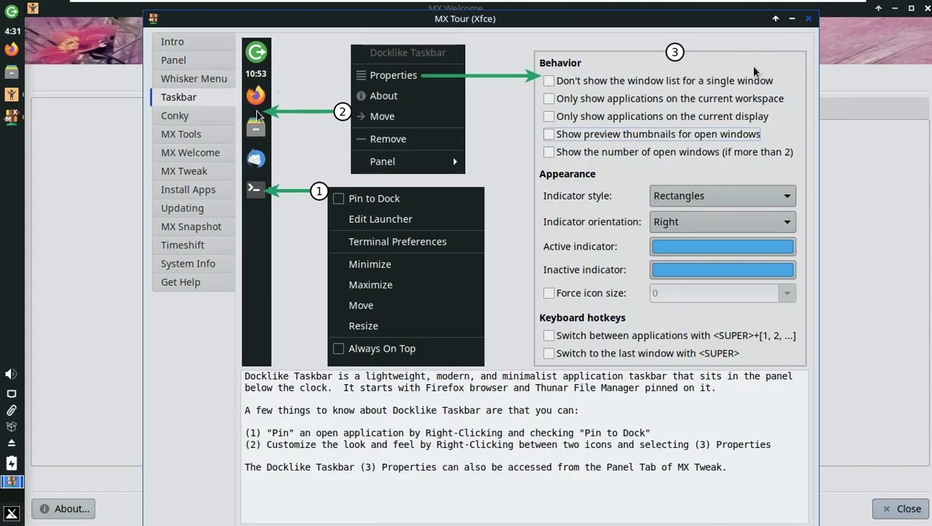
click(609, 329)
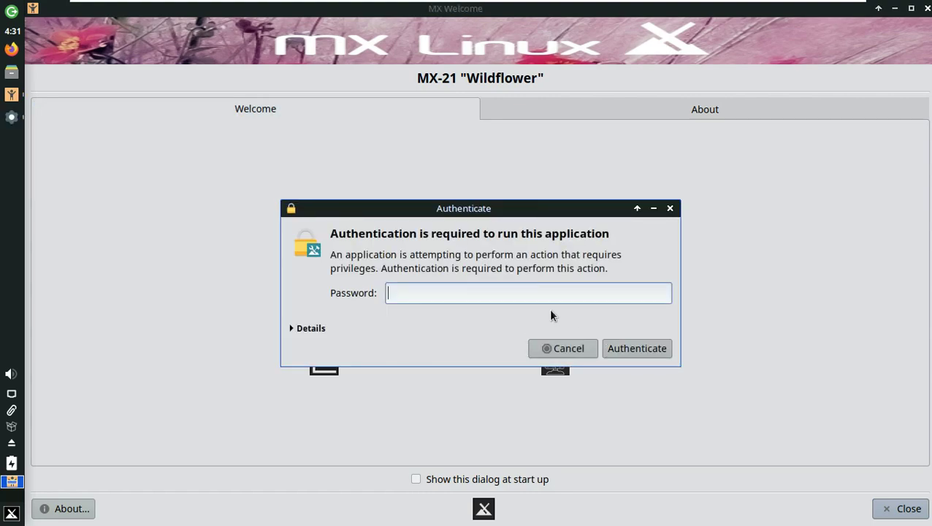
- Authenticate with the administrator password, maximise the installer, and peek into Audio, Icons and Misc
text(demo)
key(Return)
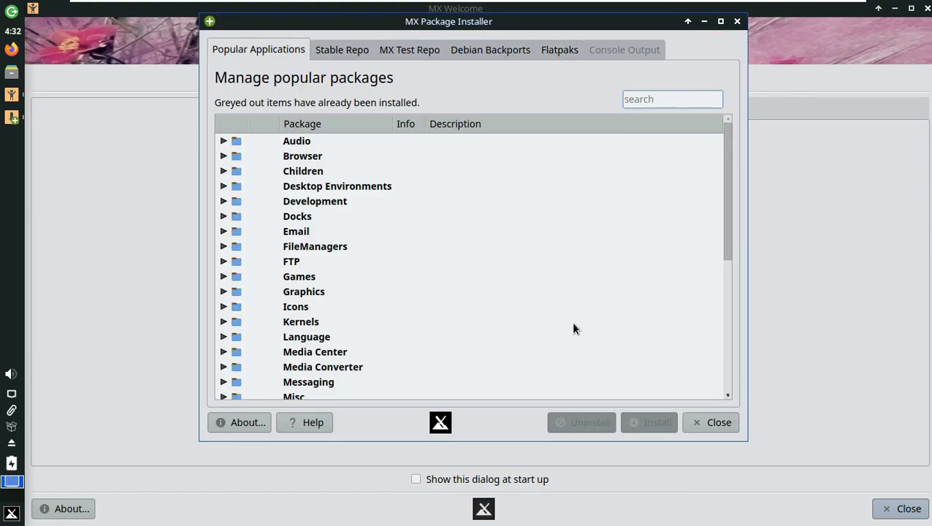
click(720, 22)
click(48, 128)
click(48, 127)
click(49, 292)
click(49, 292)
click(47, 383)
click(46, 383)
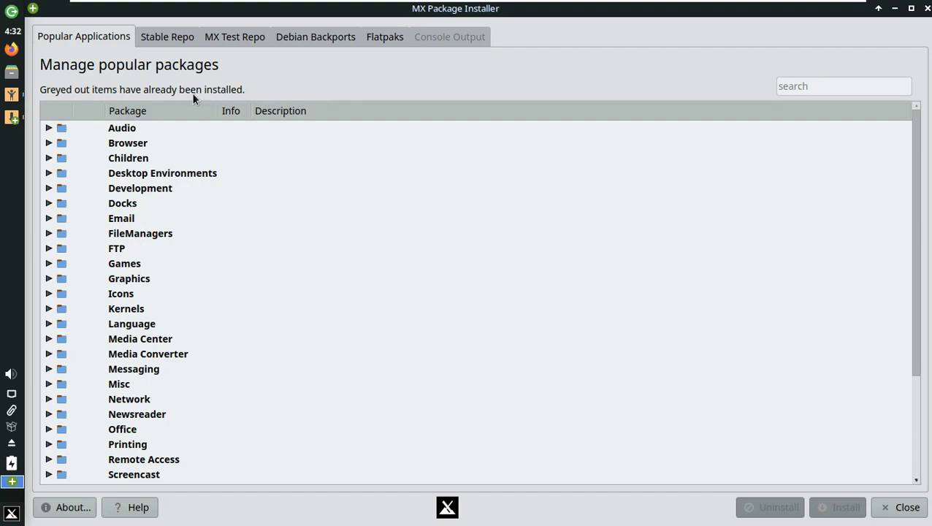
- Browse the Stable Repo, MX Test Repo, Debian Backports and Flatpaks lists, dismissing each warning
click(182, 39)
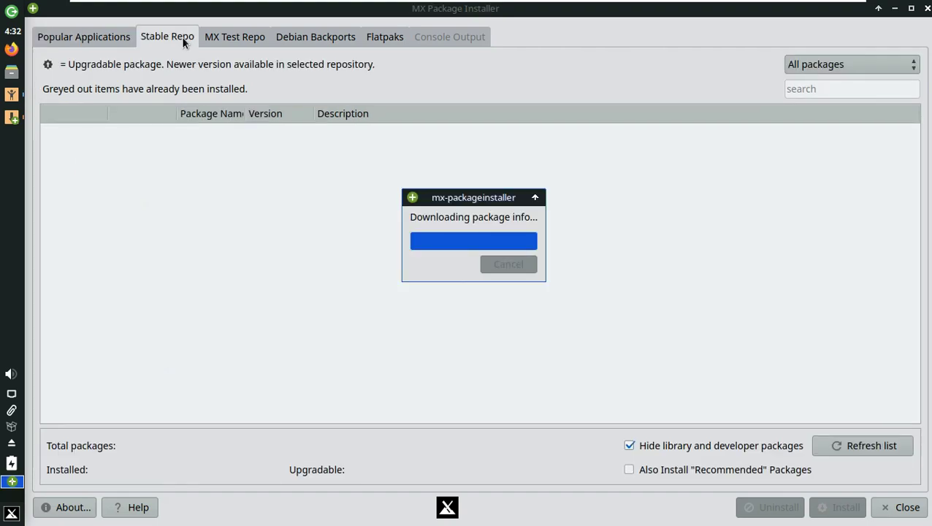
click(244, 38)
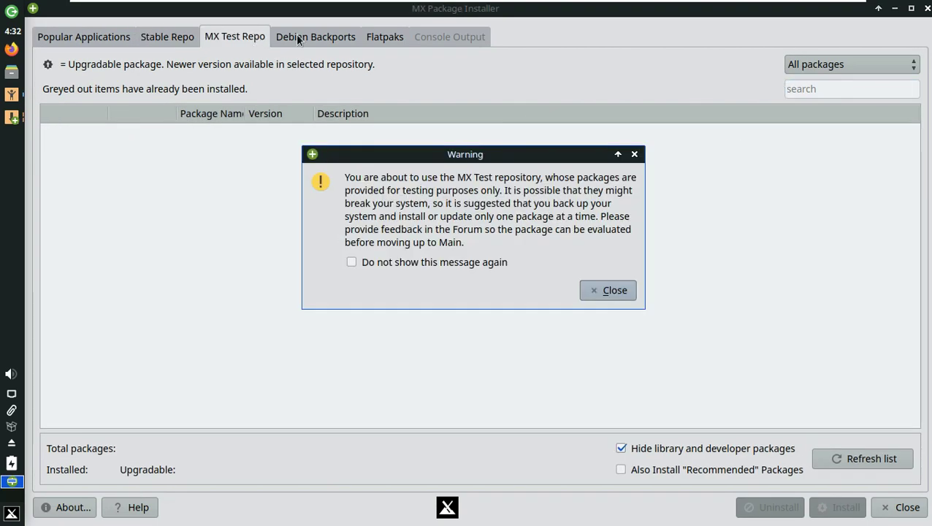
click(605, 290)
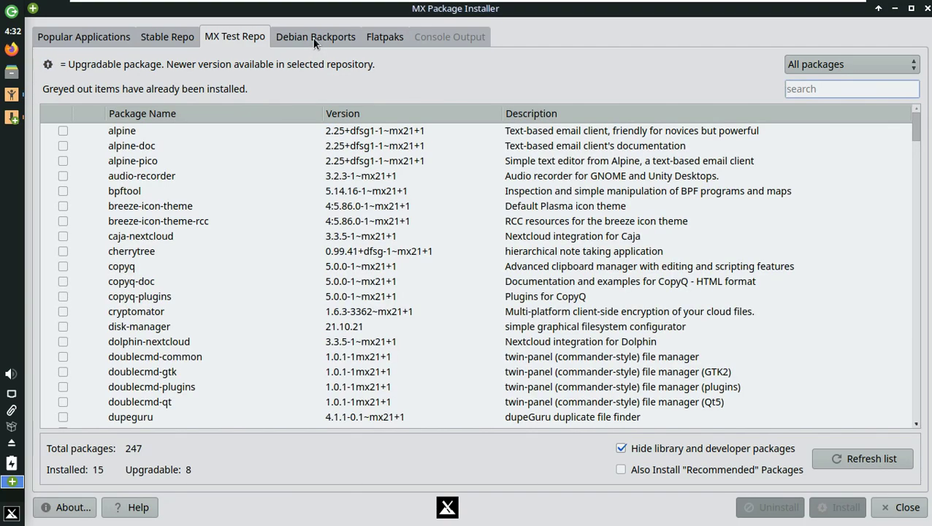
click(314, 38)
click(606, 294)
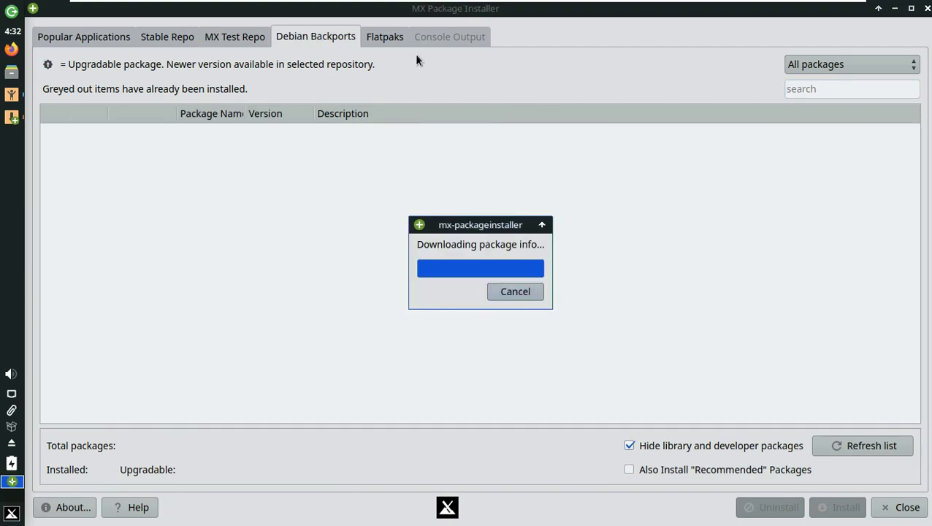
click(385, 37)
click(611, 276)
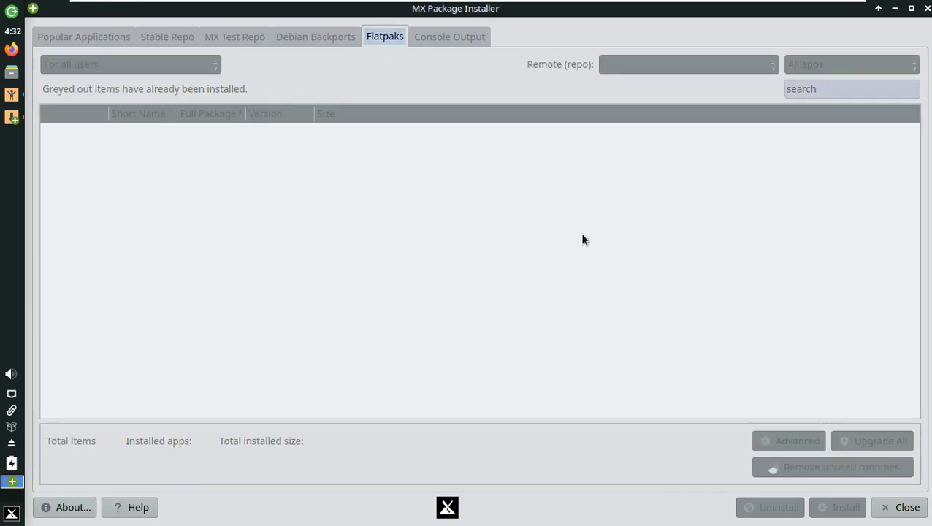
- Cancel the Flatpak authentication request and acknowledge the Flathub remote failure
text(****)
key(Return)
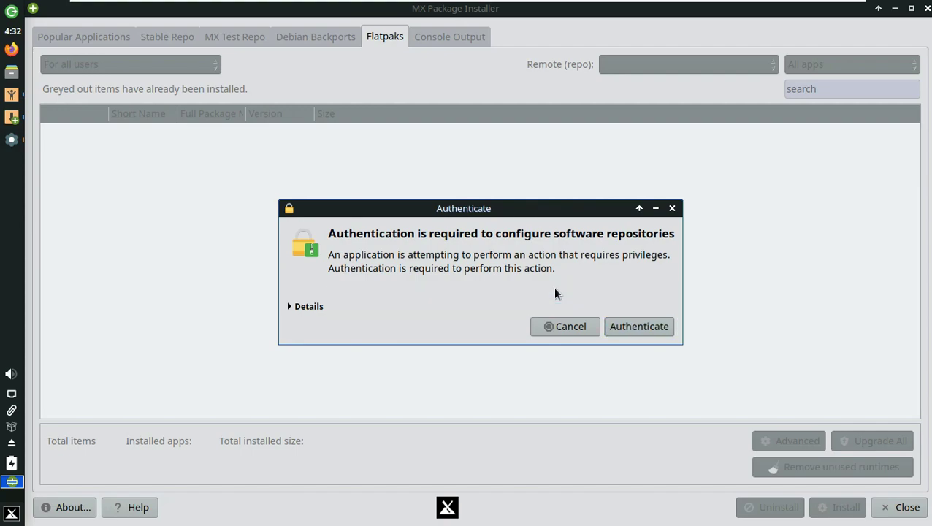
click(554, 351)
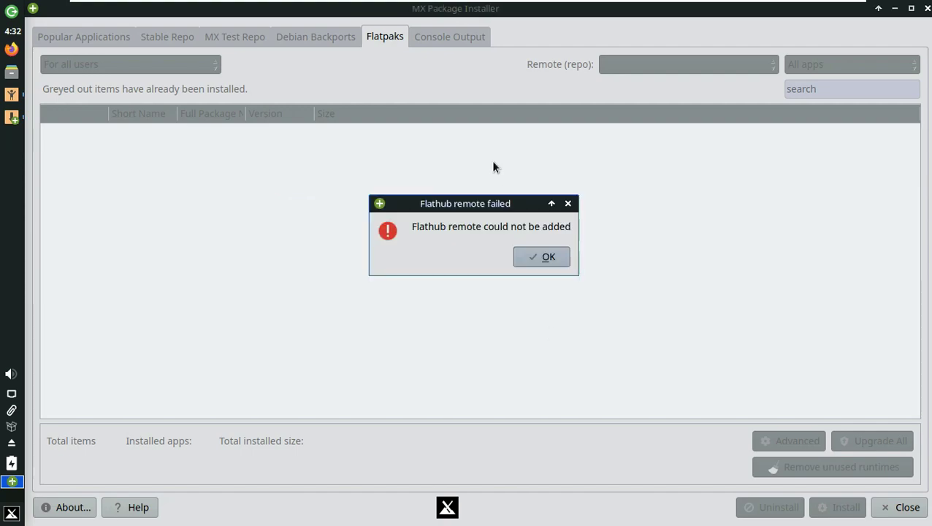
key(Return)
- Close the package installer and MX Welcome, then view the Accessories applications in the menu
click(927, 8)
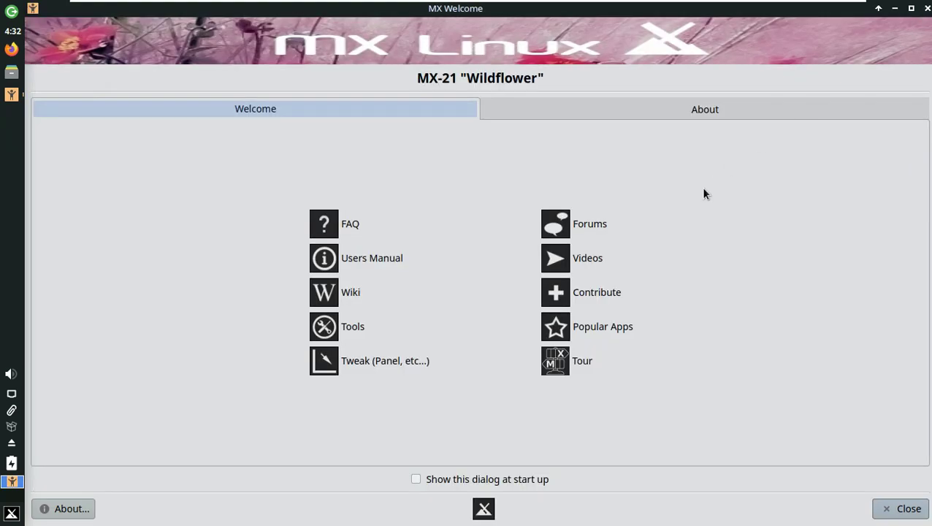
click(903, 511)
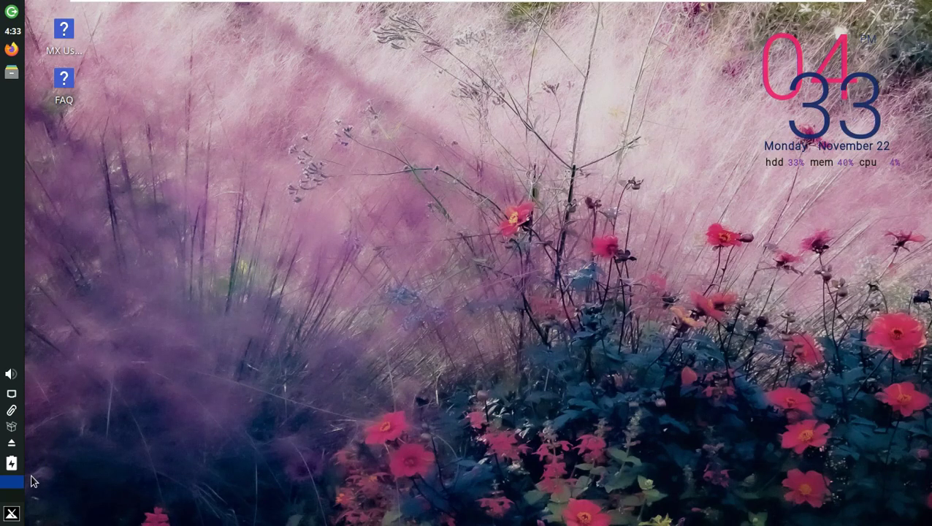
click(11, 514)
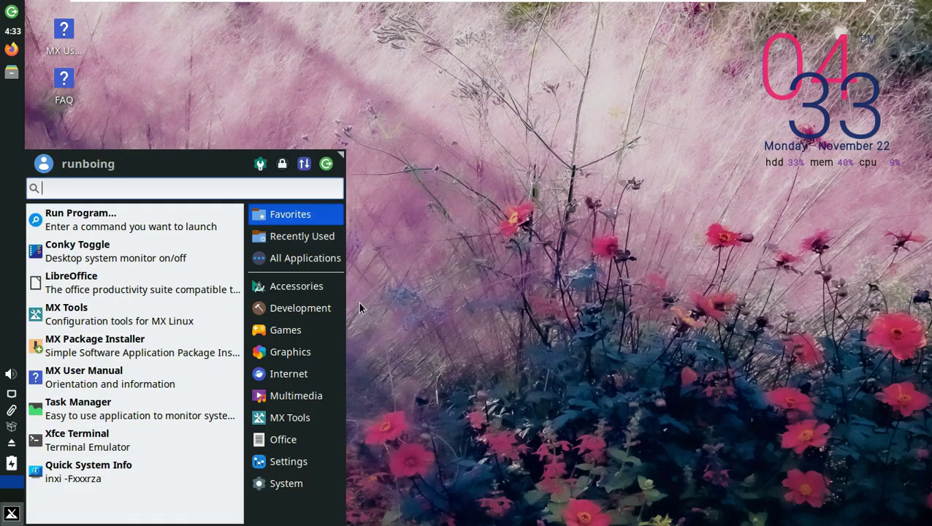
click(292, 286)
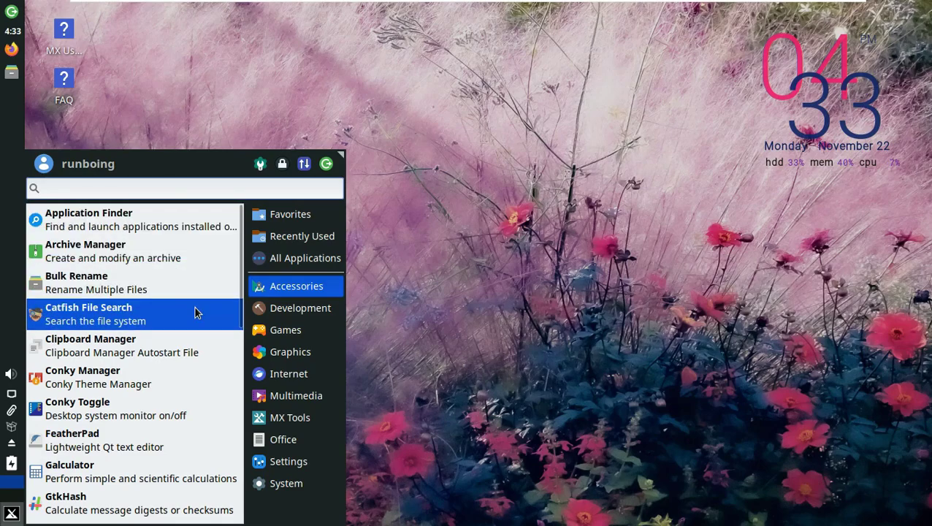
scroll(193, 321, down, 5)
scroll(191, 329, down, 10)
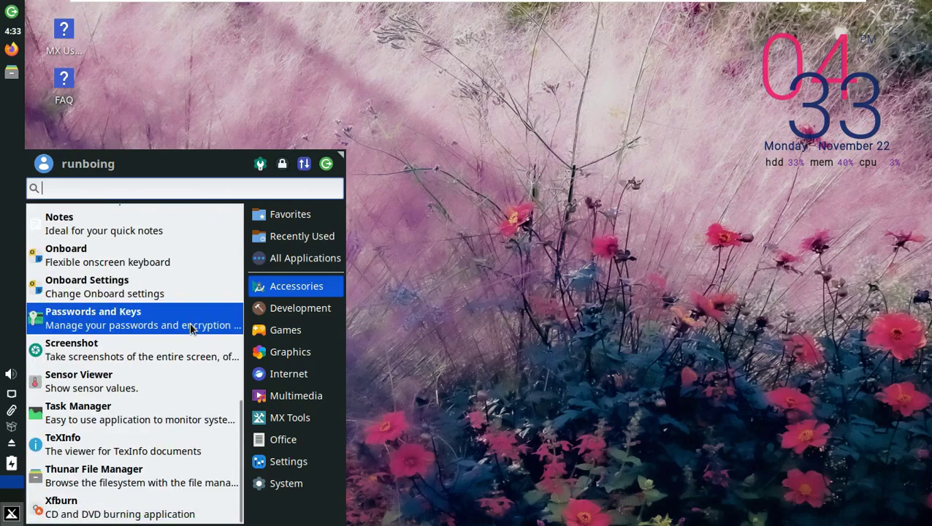
- Browse the Development, Games, Graphics, Internet, Multimedia and MX Tools categories
click(279, 310)
click(283, 329)
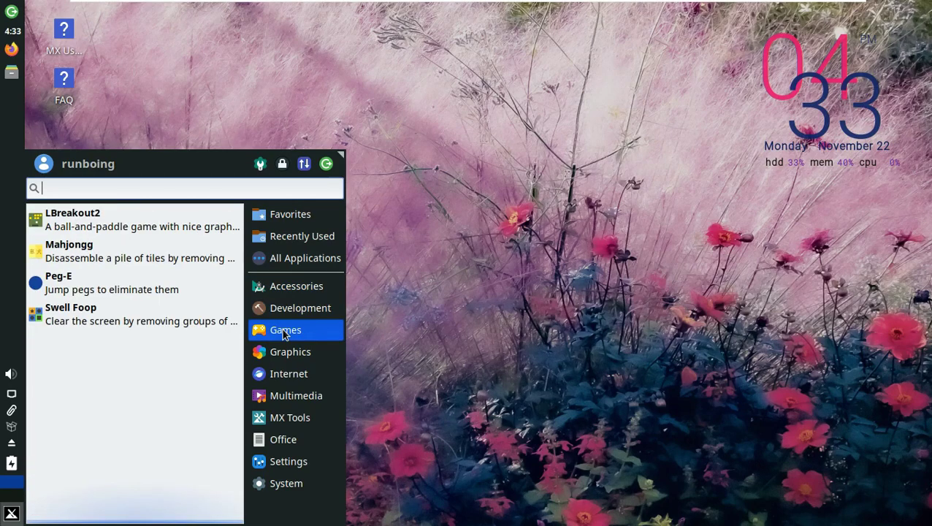
click(289, 353)
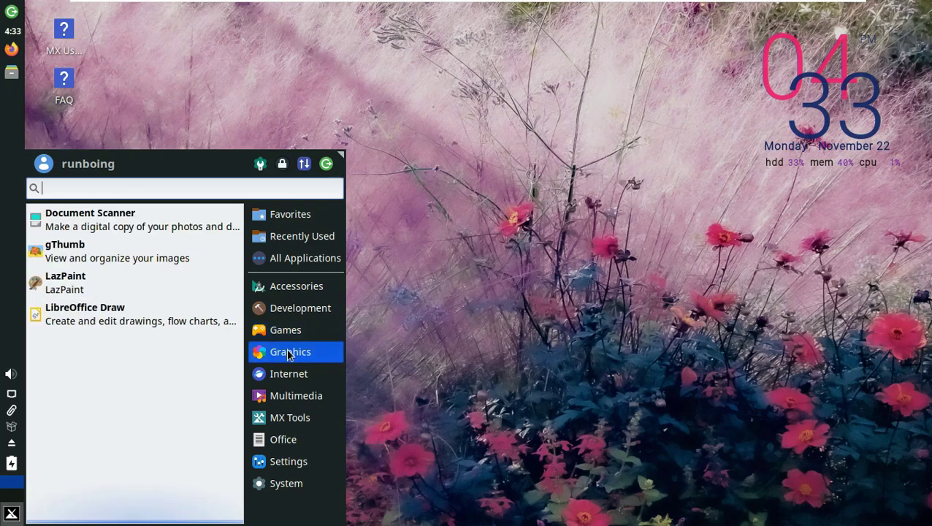
click(289, 373)
click(290, 393)
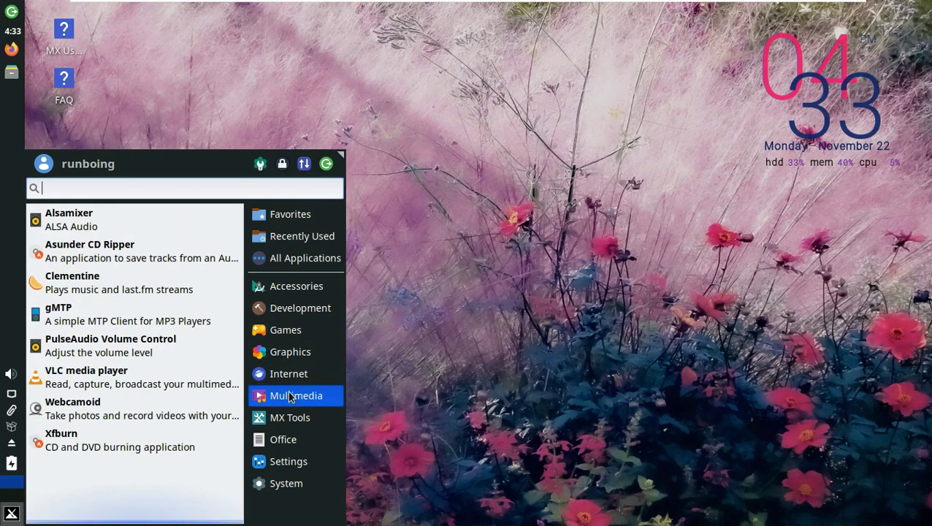
click(290, 422)
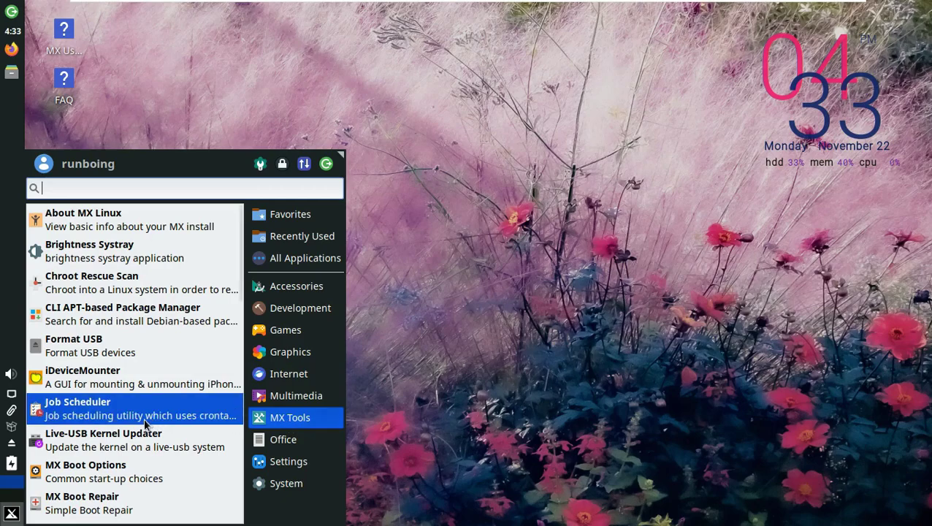
scroll(145, 424, down, 8)
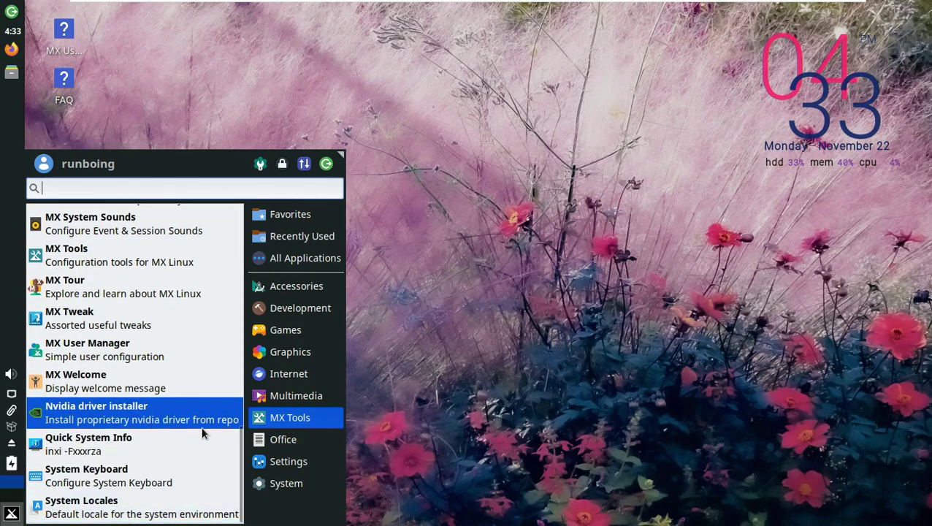
- Look through Office, Settings and System, and launch Task Manager from System
click(282, 439)
click(288, 461)
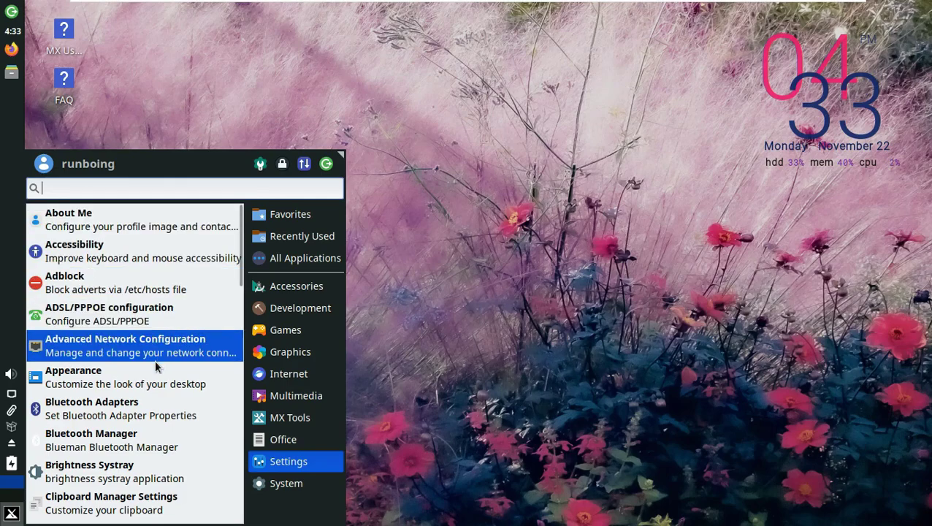
click(285, 485)
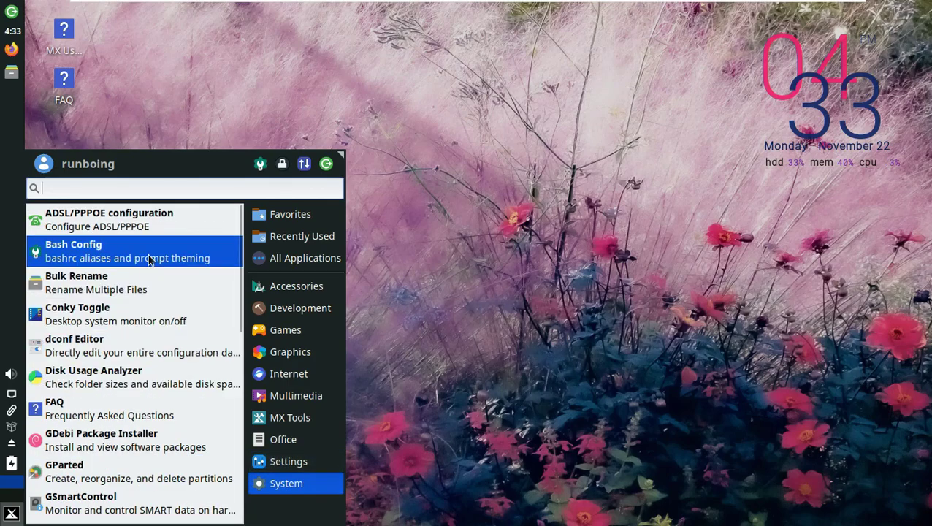
scroll(150, 227, down, 1)
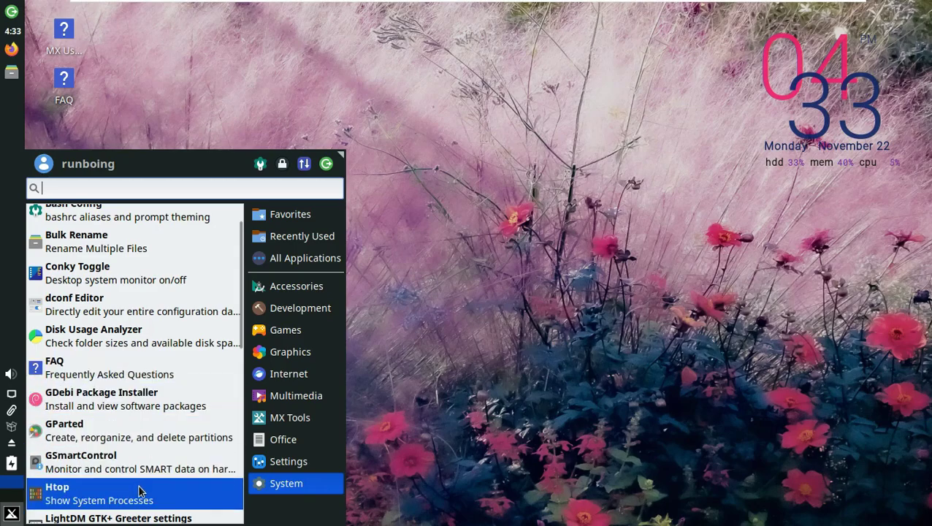
scroll(191, 460, down, 5)
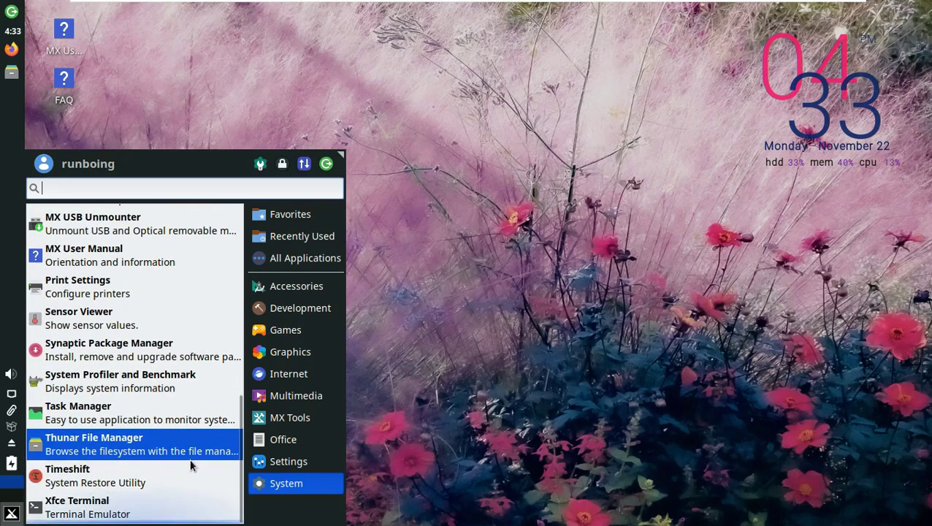
click(137, 420)
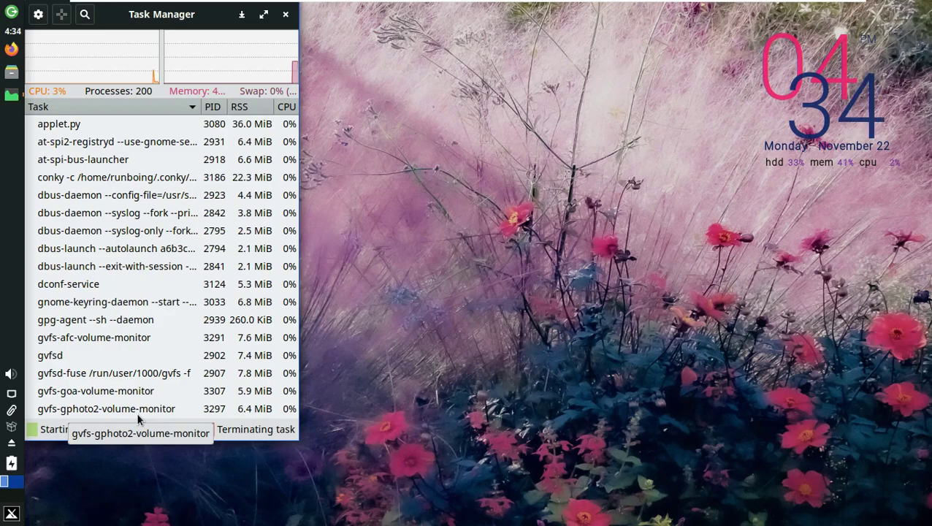
- Maximise Task Manager and review the Columns options in its settings
click(264, 14)
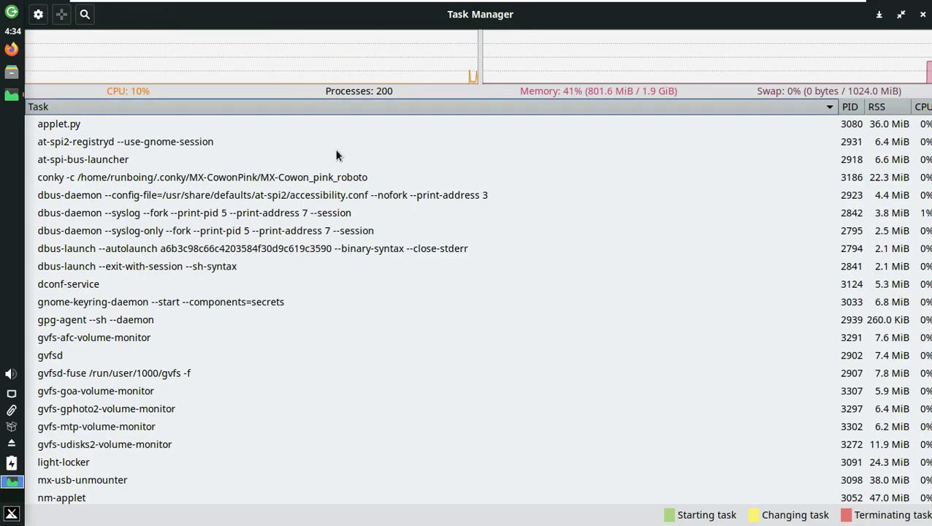
click(39, 14)
click(461, 153)
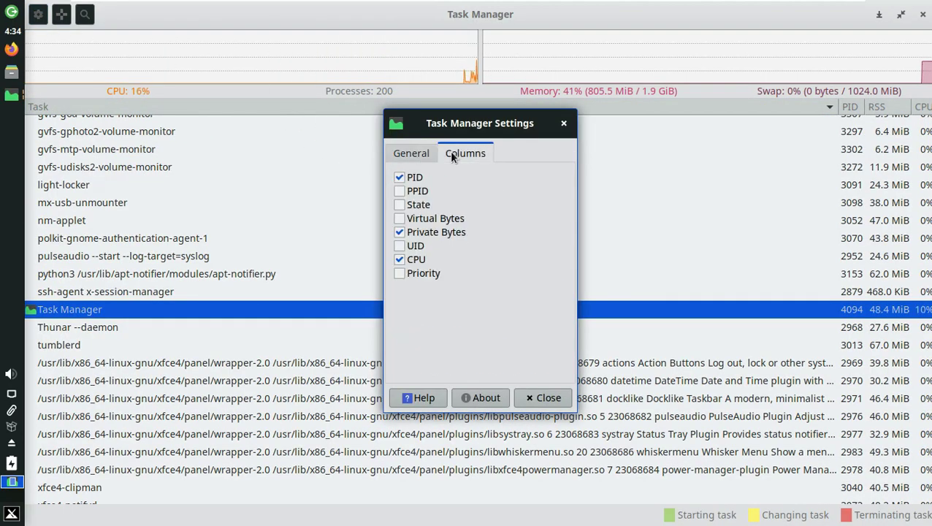
click(547, 397)
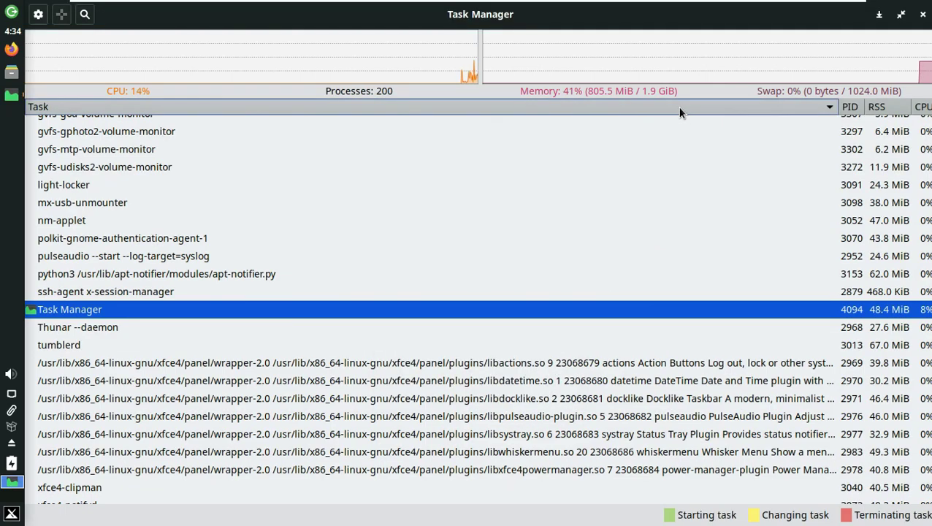
- Close Task Manager and briefly view the removable devices list
key(alt+F4)
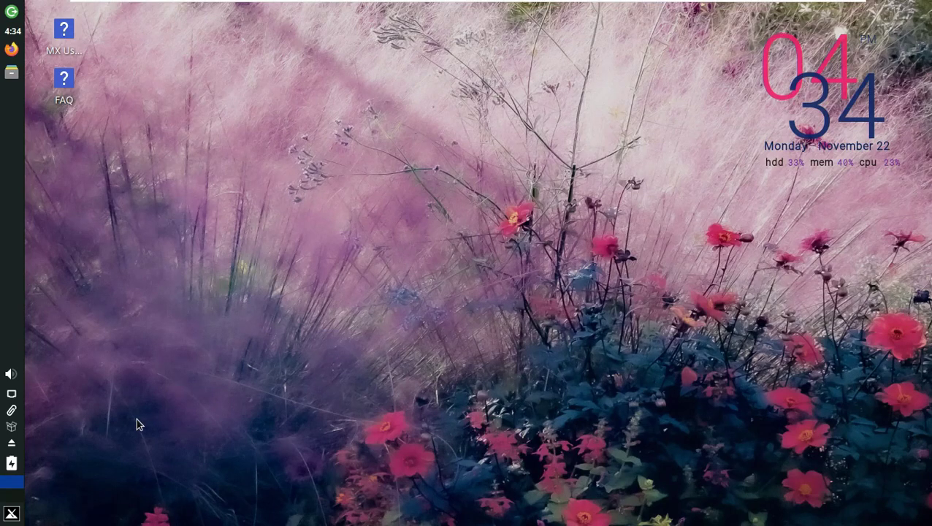
click(11, 442)
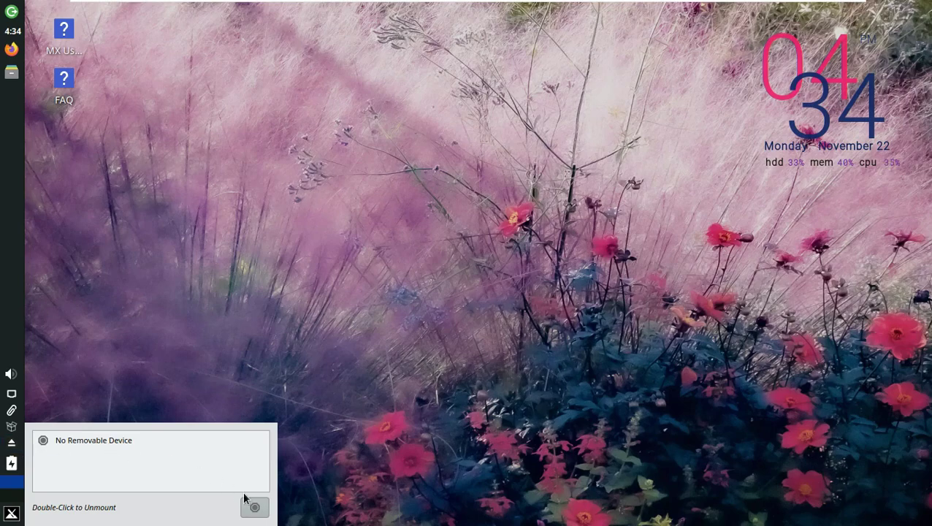
click(225, 343)
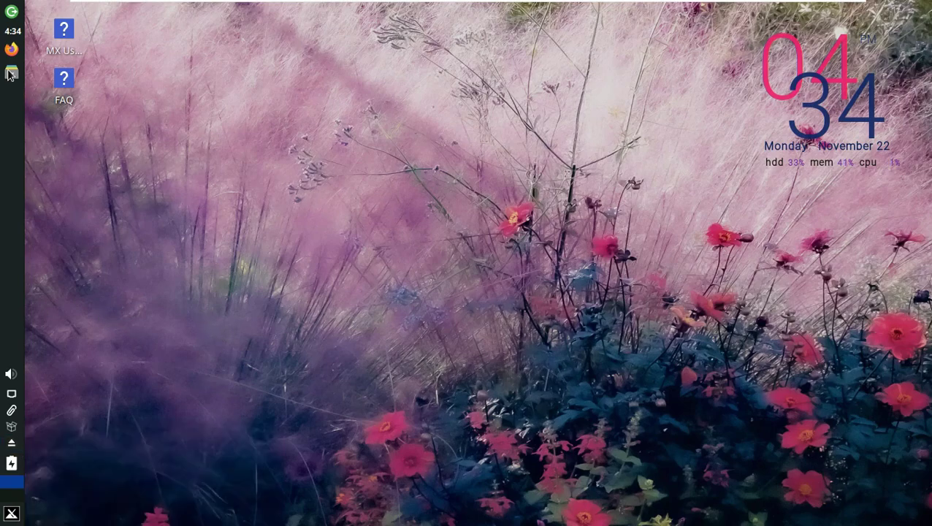
- Open the home folder in Thunar, maximise it, and confirm version 4.16.8 in Help > About
click(11, 72)
click(582, 9)
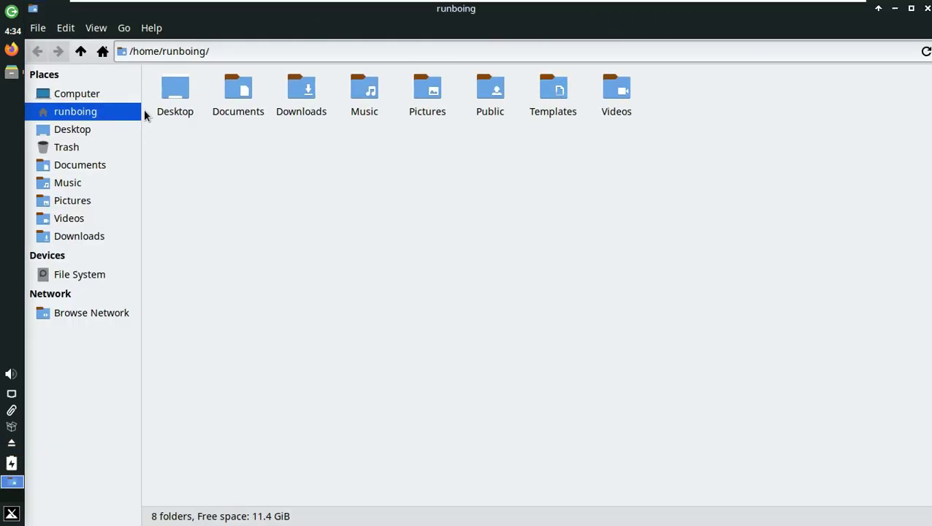
click(151, 28)
click(168, 73)
drag(499, 281, 414, 281)
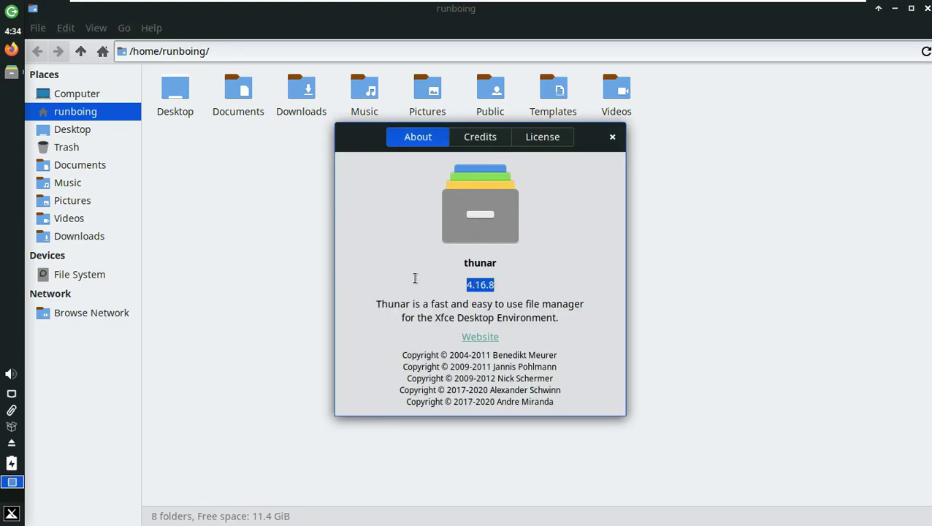
click(612, 137)
click(927, 8)
right_click(387, 181)
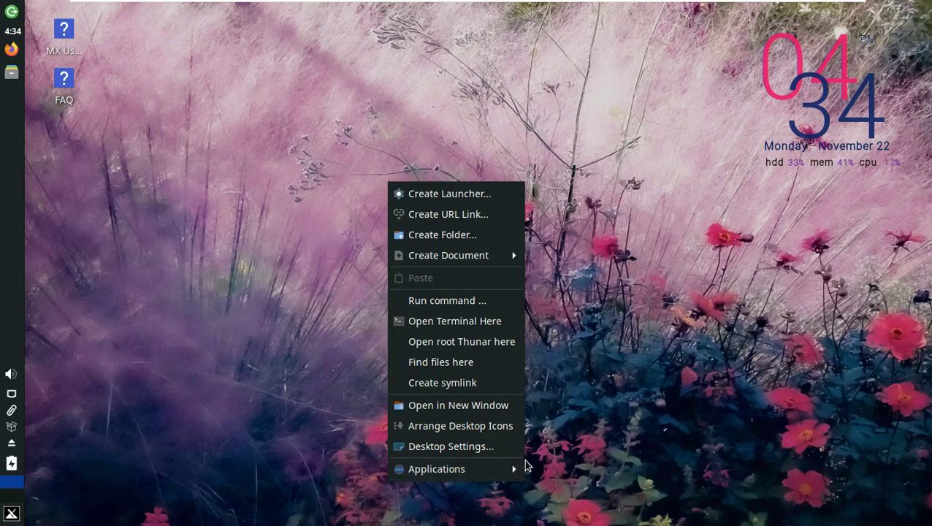
mouse_move(514, 473)
mouse_move(589, 491)
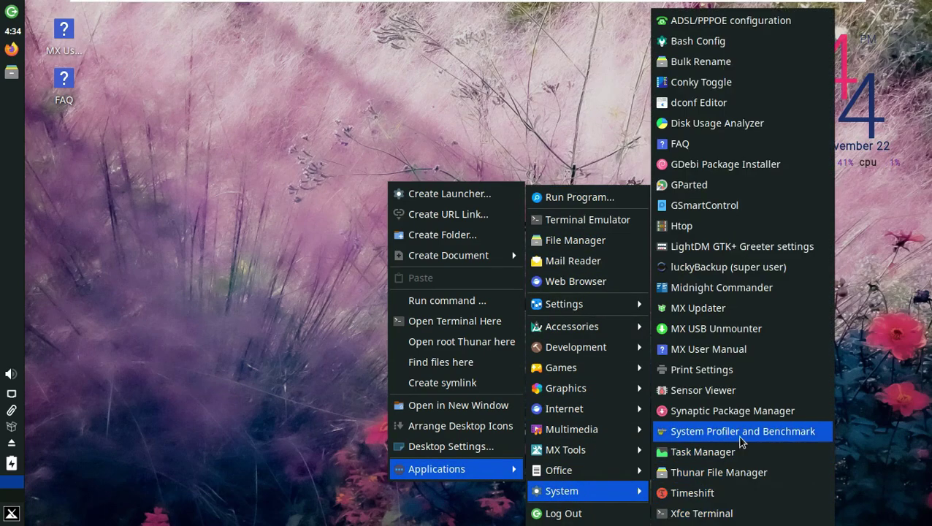
click(766, 431)
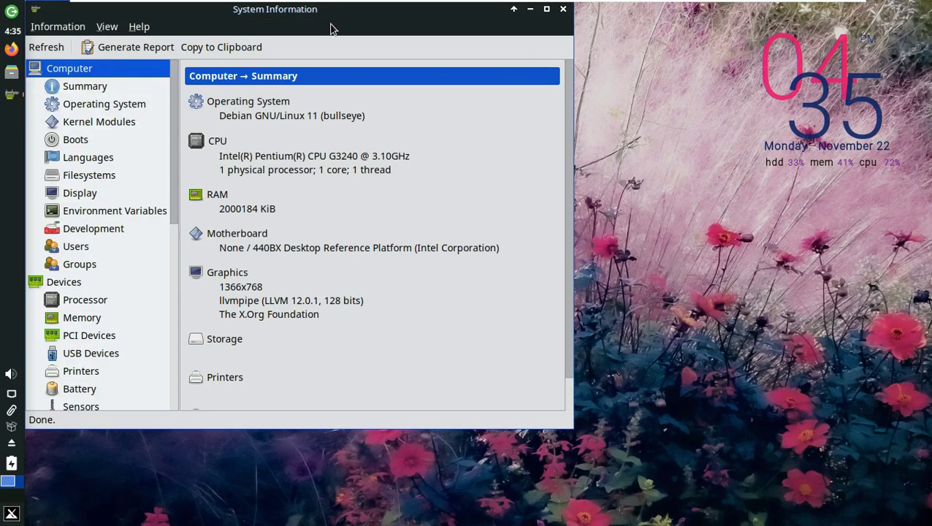
click(546, 9)
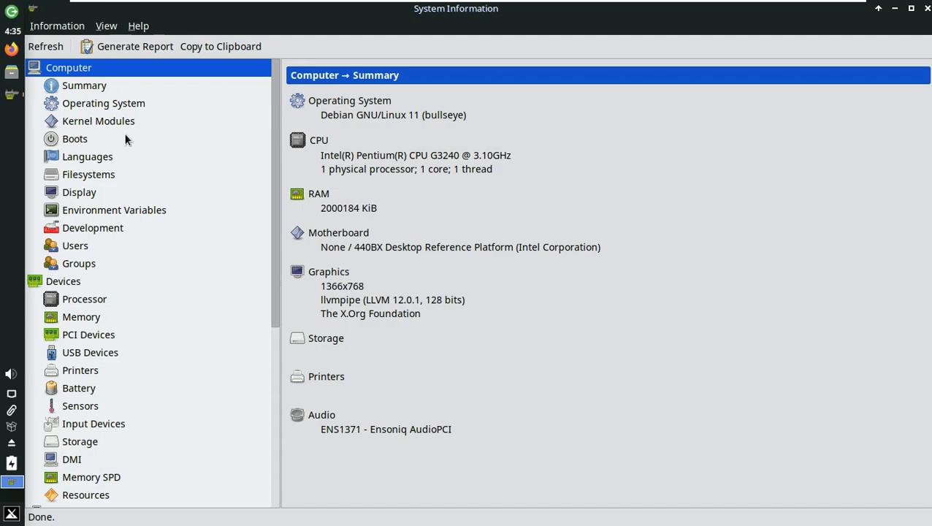
click(108, 89)
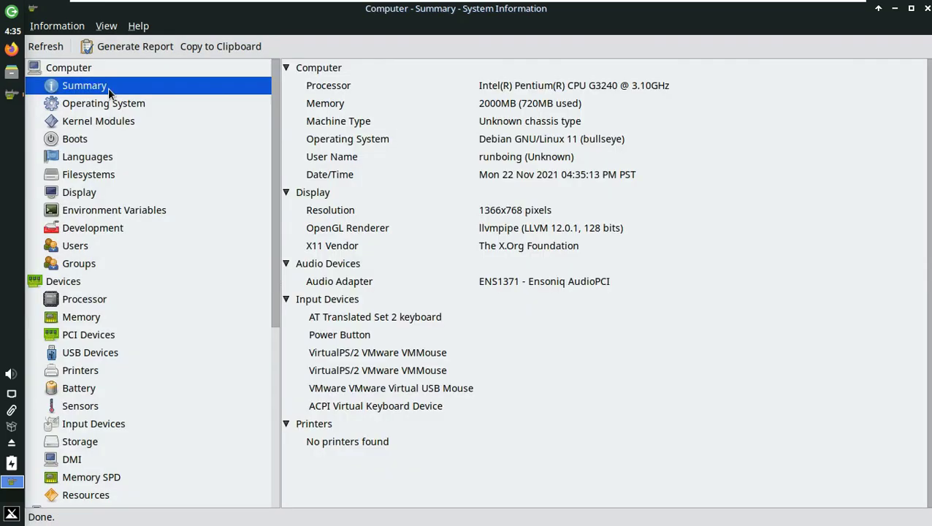
click(114, 109)
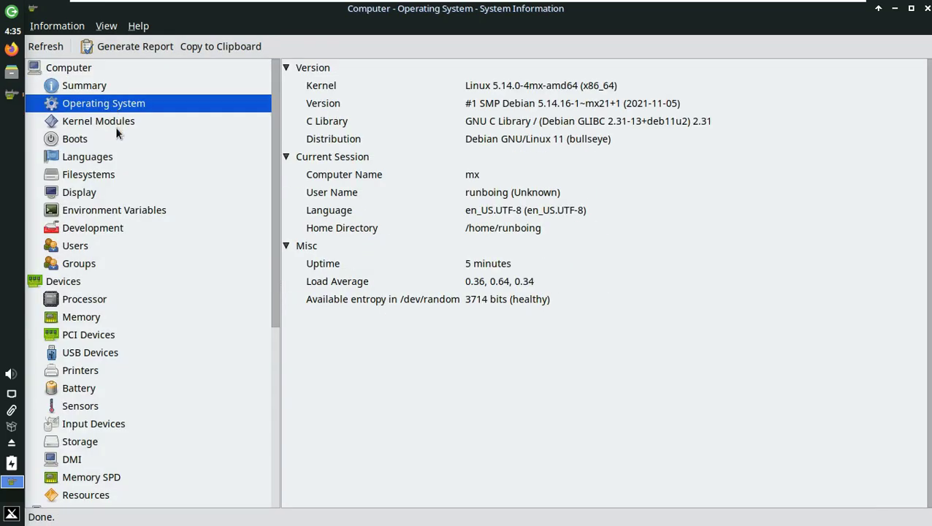
click(115, 121)
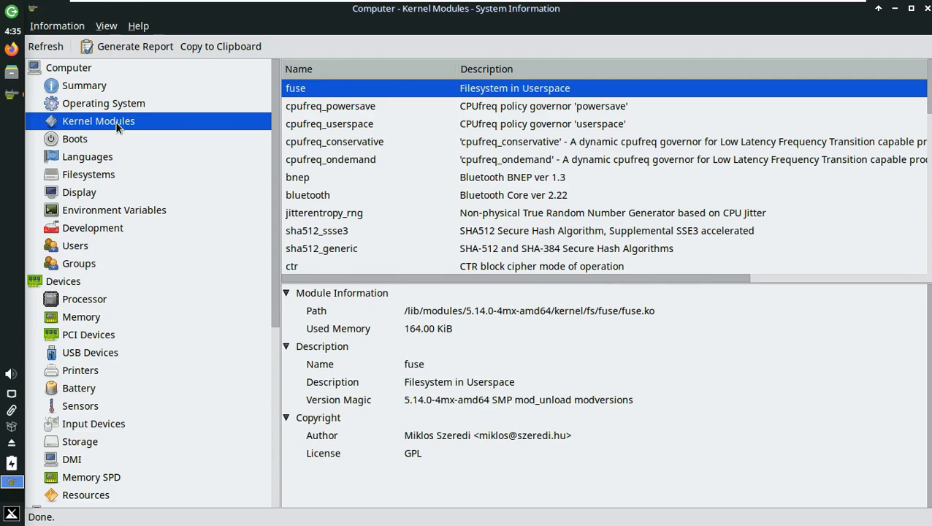
scroll(124, 171, down, 6)
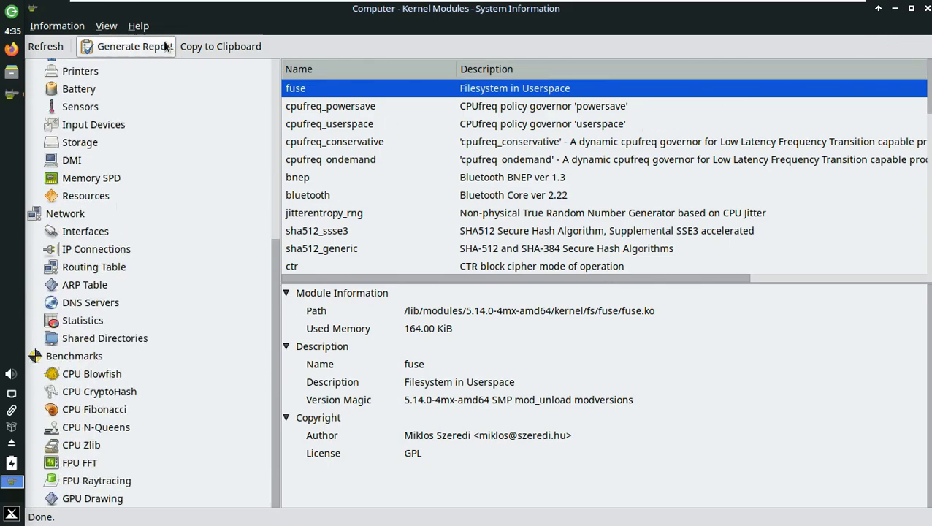
click(138, 25)
click(166, 102)
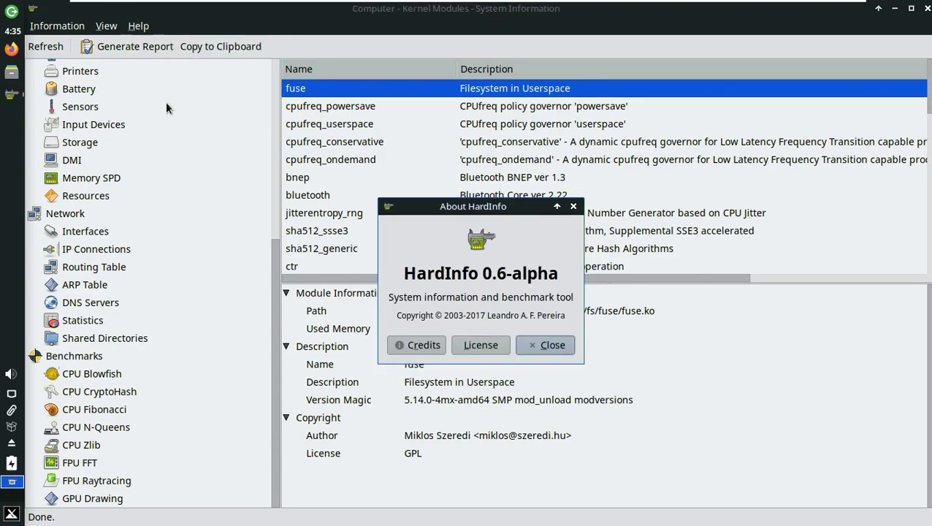
click(571, 207)
click(138, 25)
mouse_move(179, 80)
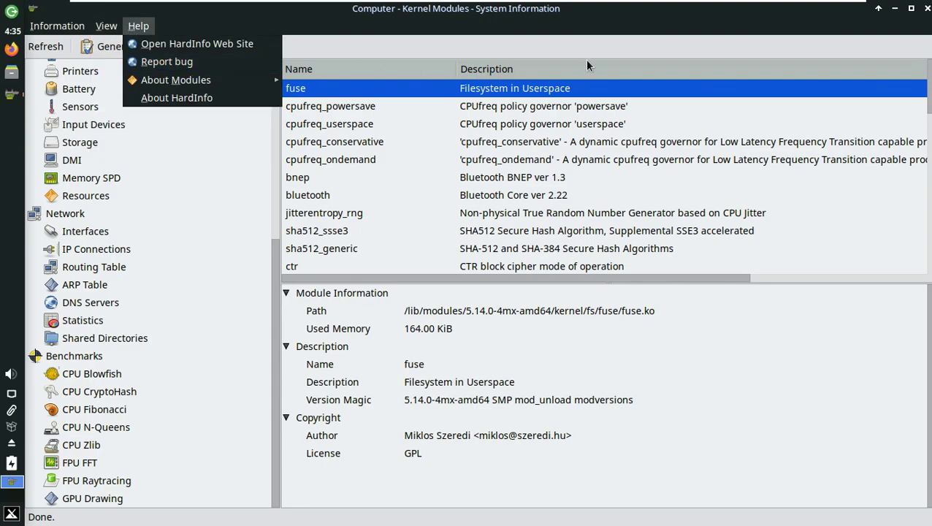
click(924, 8)
- Close the system information window and launch MX Tweak via the desktop's MX Tools menu
click(923, 8)
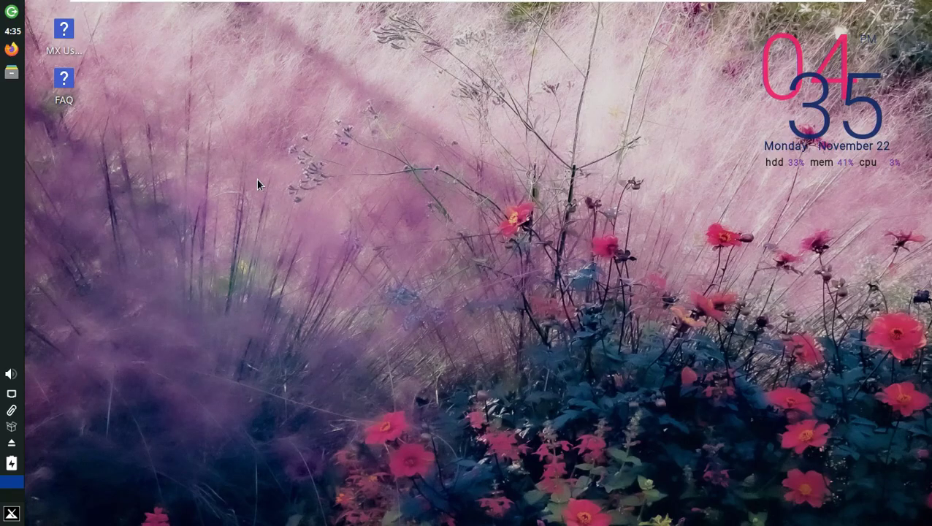
right_click(361, 110)
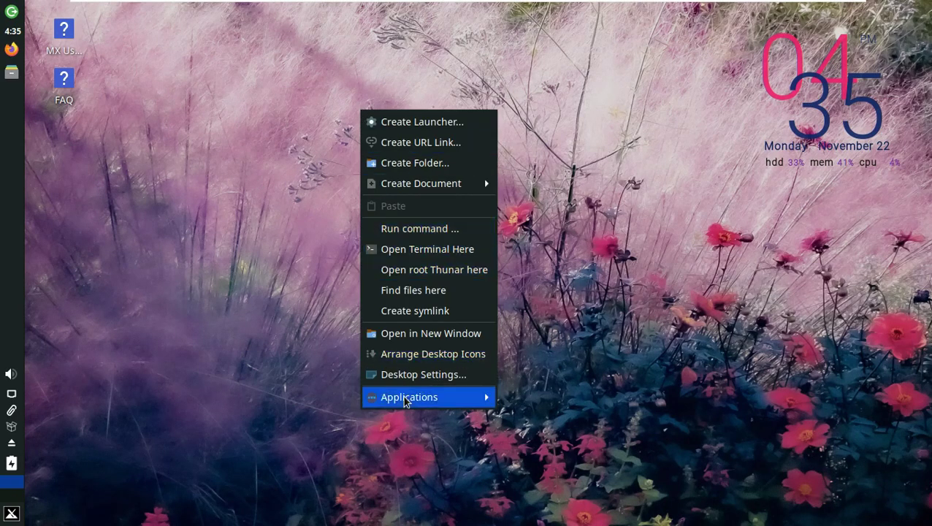
mouse_move(406, 398)
mouse_move(570, 334)
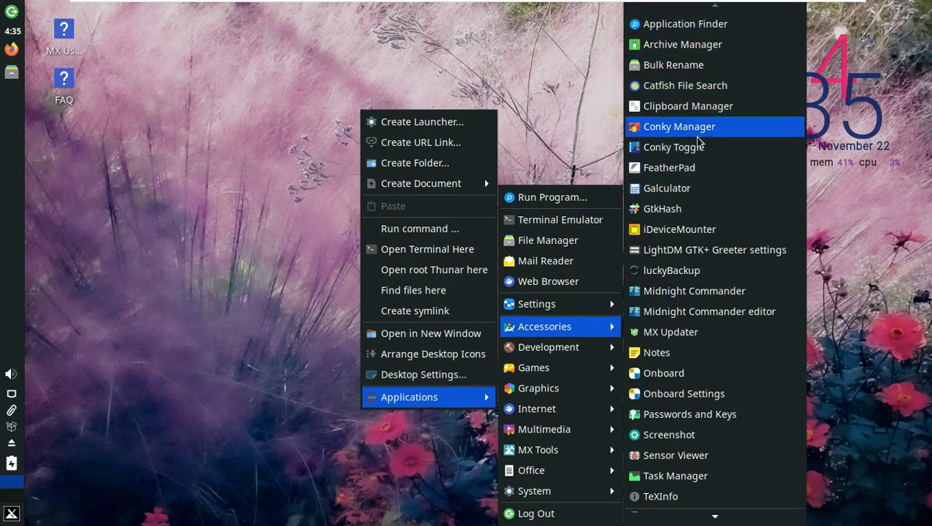
mouse_move(707, 516)
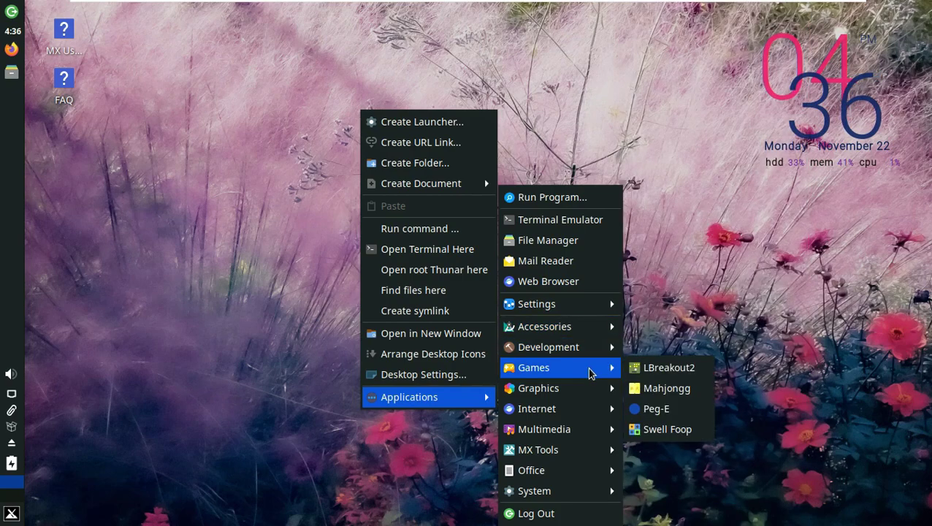
mouse_move(589, 407)
mouse_move(589, 429)
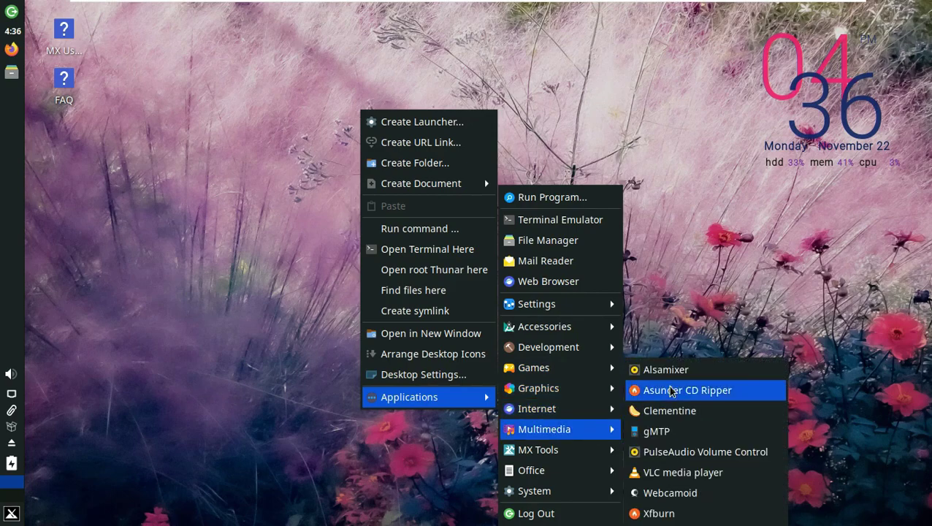
mouse_move(591, 450)
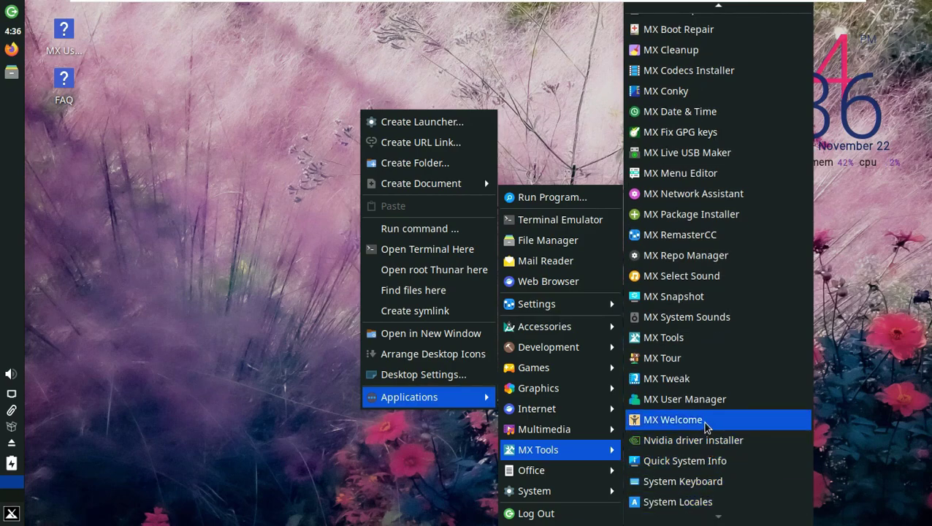
click(692, 380)
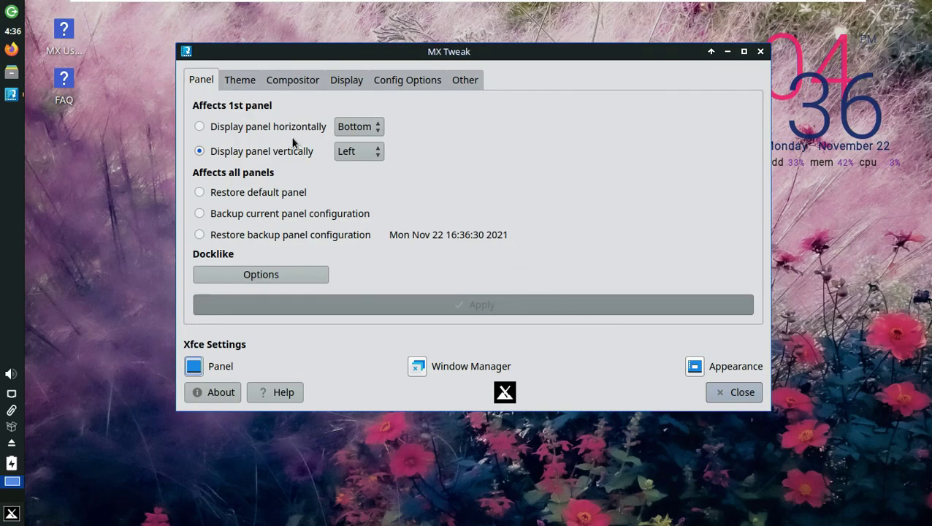
- Review MX Tweak's theme, compositor, display, config options and other tabs, then close it
click(252, 80)
click(292, 80)
click(345, 83)
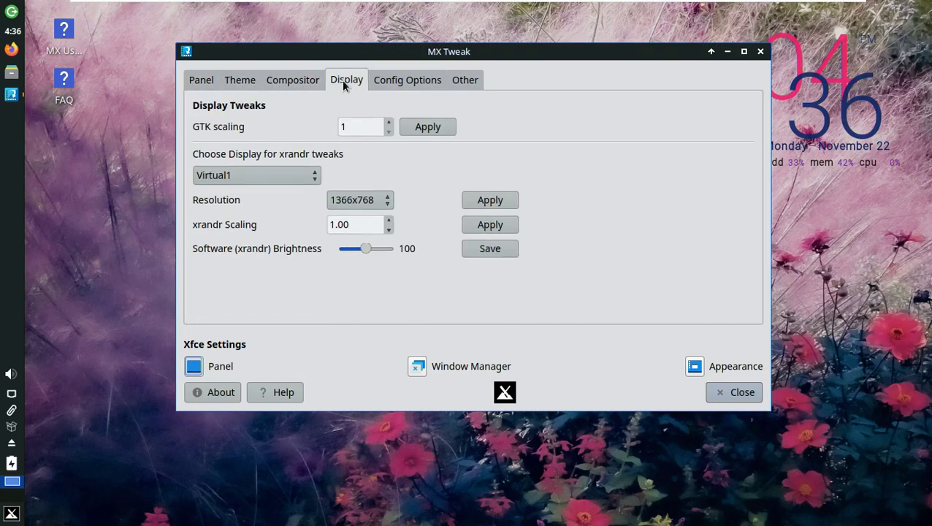
click(404, 83)
click(468, 80)
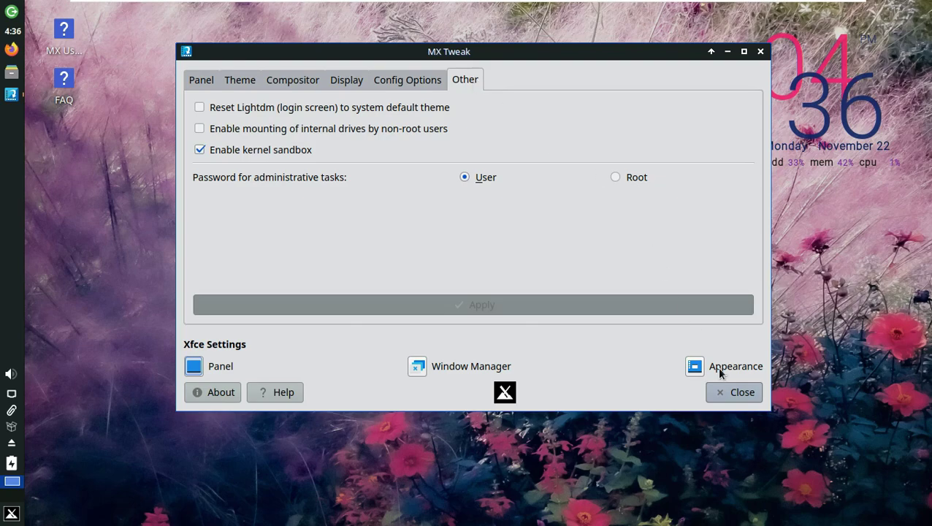
click(739, 392)
right_click(286, 138)
mouse_move(346, 425)
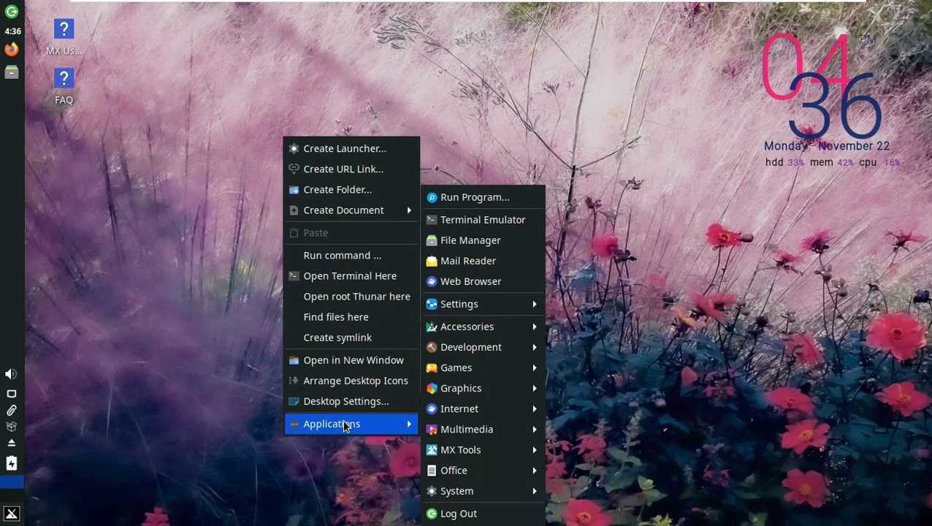
mouse_move(466, 491)
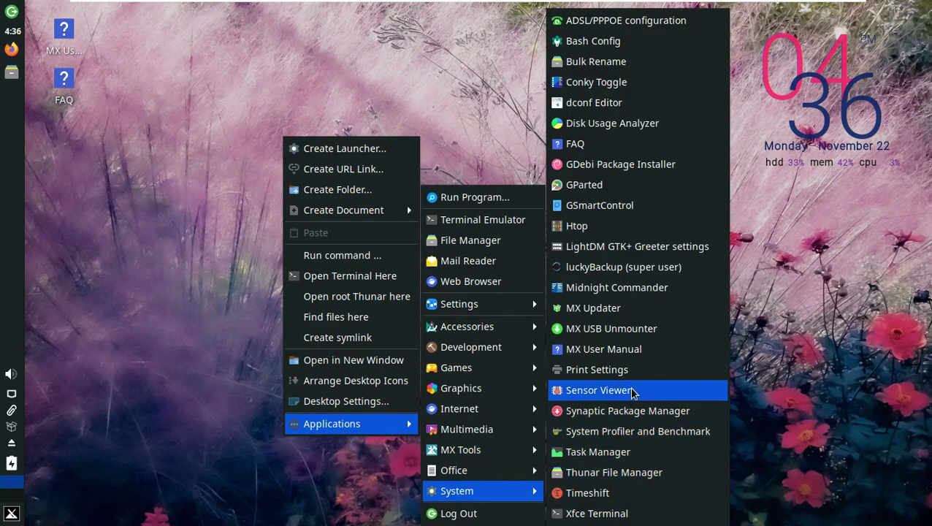
click(624, 313)
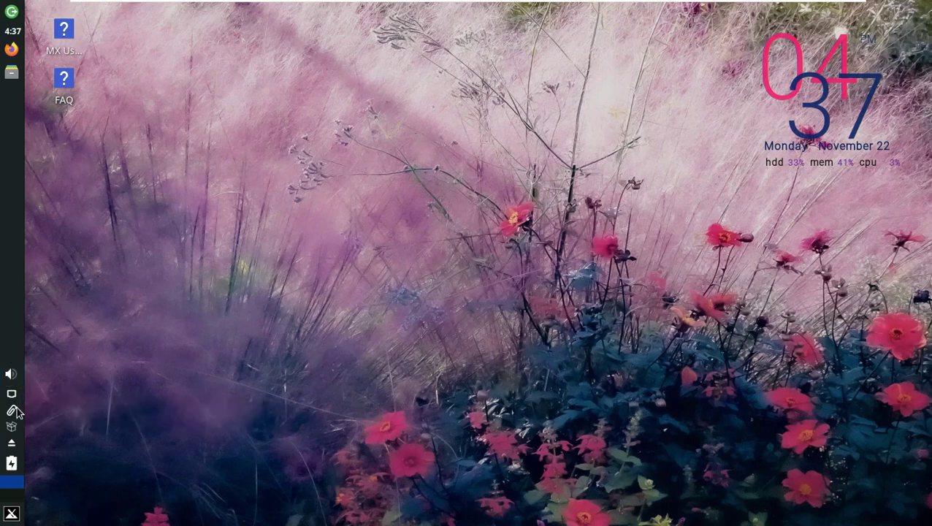
right_click(357, 155)
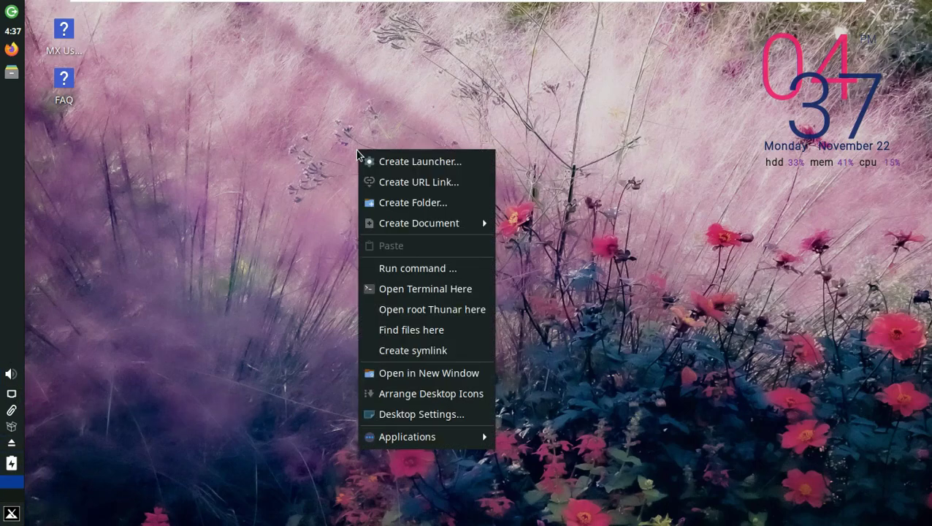
mouse_move(421, 436)
mouse_move(546, 489)
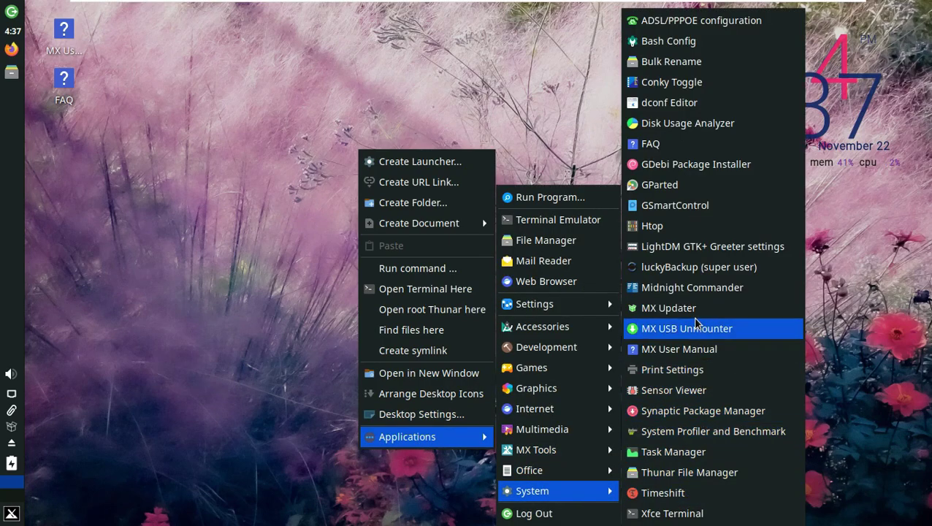
click(682, 232)
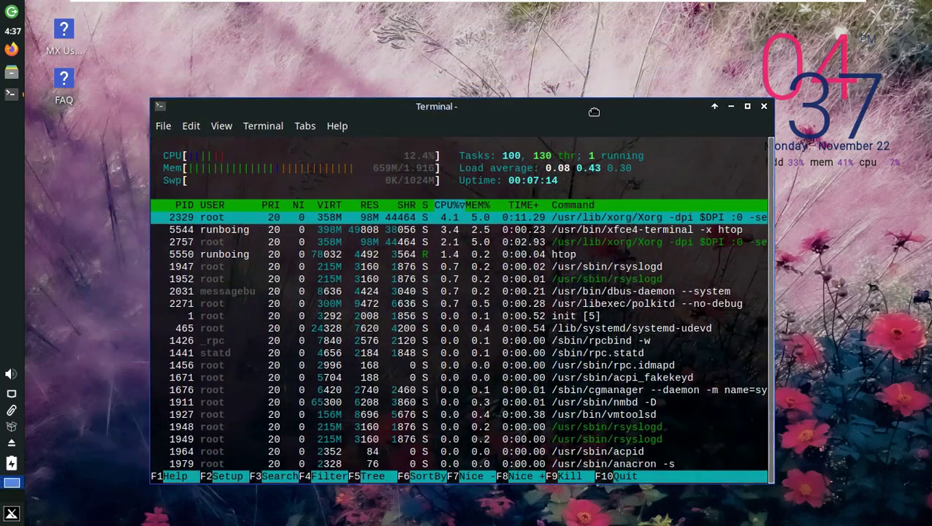
click(337, 126)
click(357, 174)
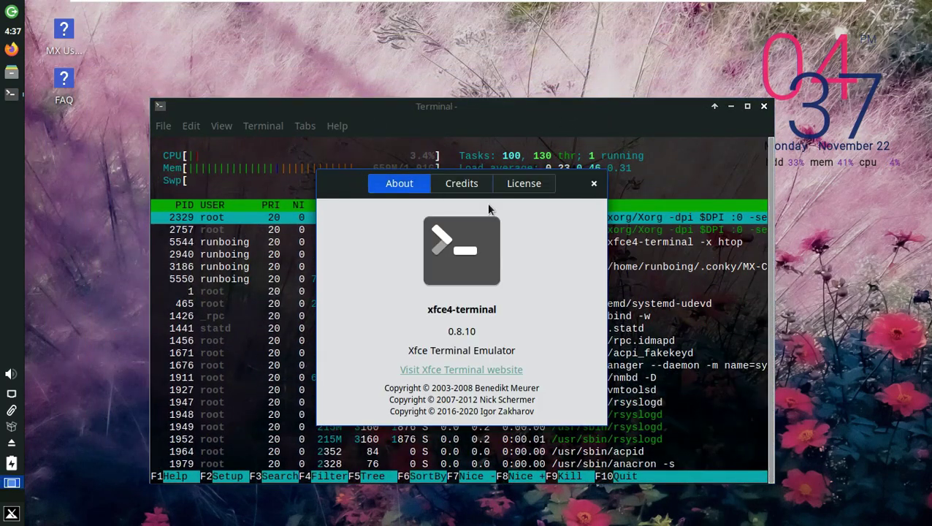
click(594, 184)
click(764, 106)
right_click(378, 152)
mouse_move(442, 433)
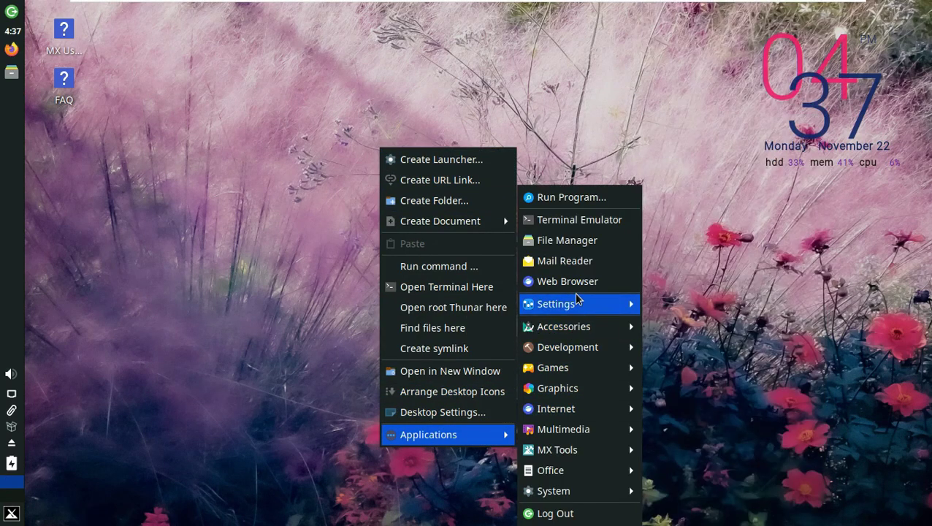
- Launch MX Tools from Applications > Settings, maximise it to view all categories, then close it
mouse_move(578, 304)
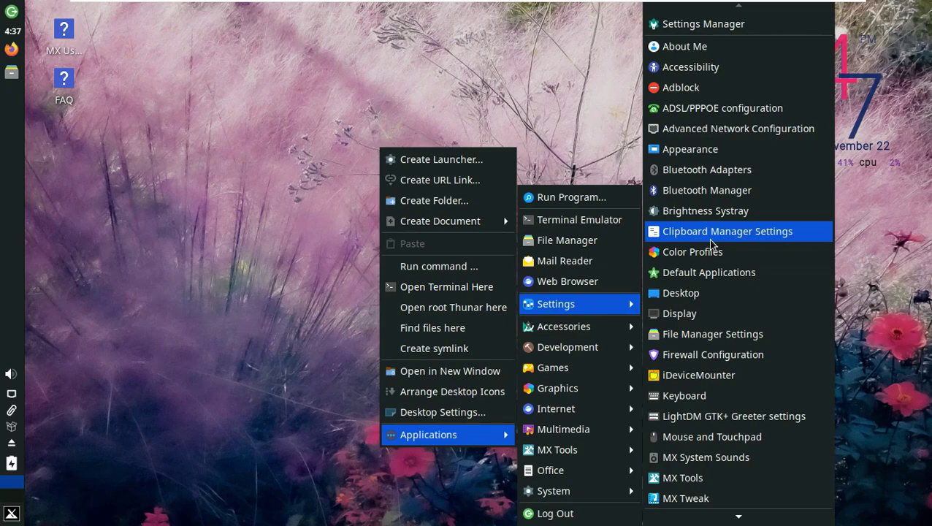
scroll(710, 243, down, 6)
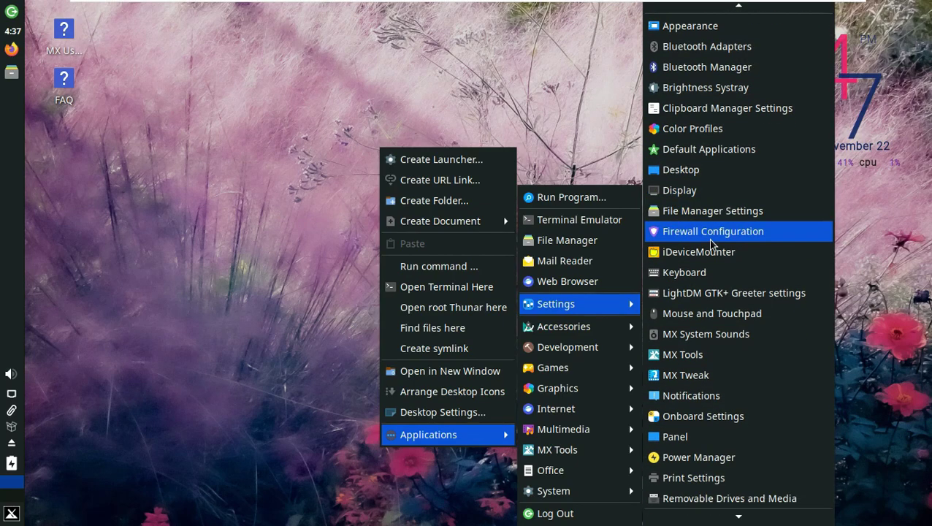
click(707, 354)
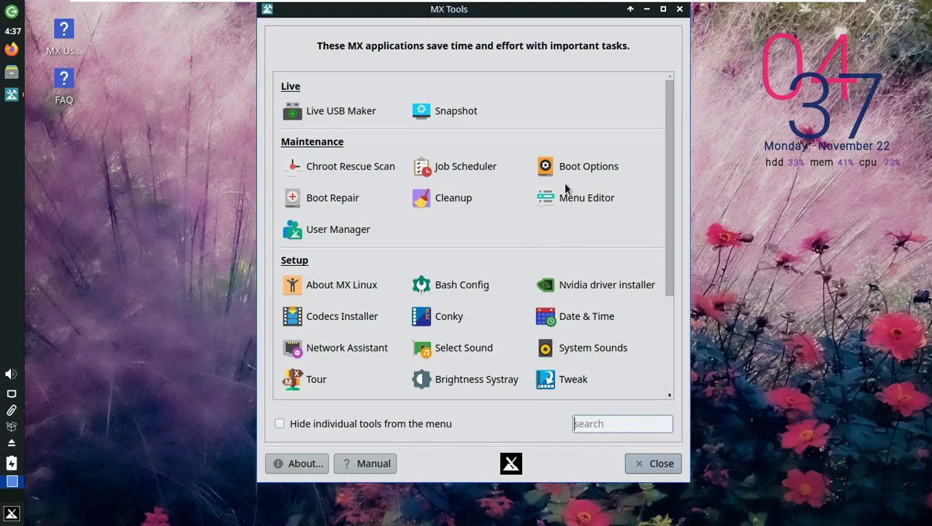
click(662, 8)
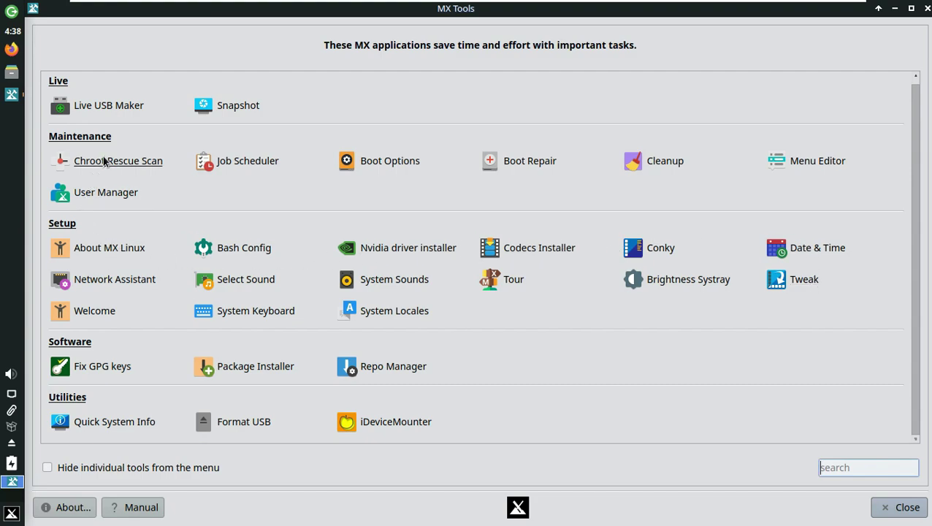
scroll(205, 169, up, 1)
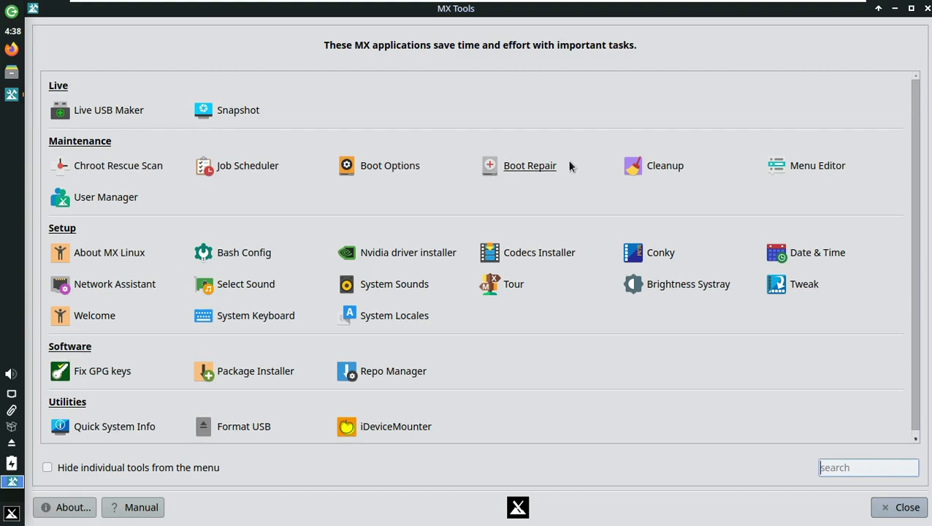
click(903, 507)
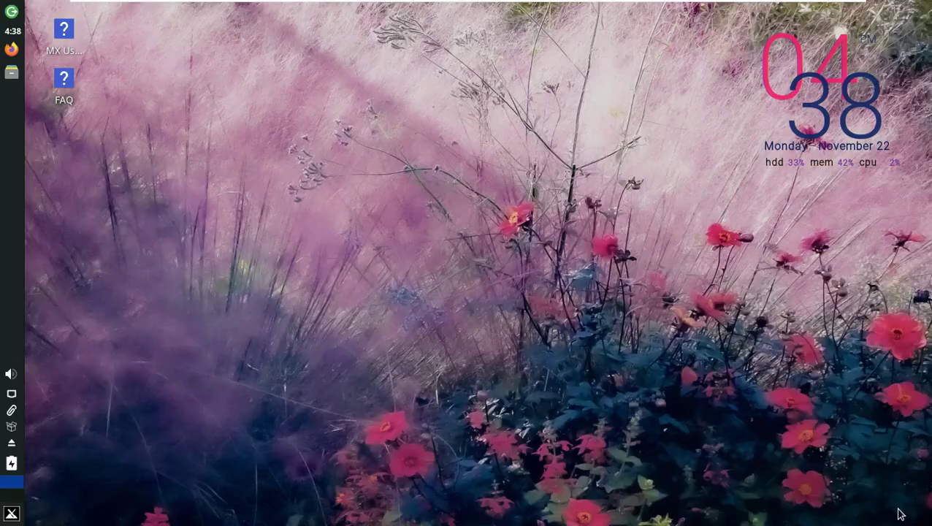
right_click(284, 171)
mouse_move(353, 453)
mouse_move(483, 493)
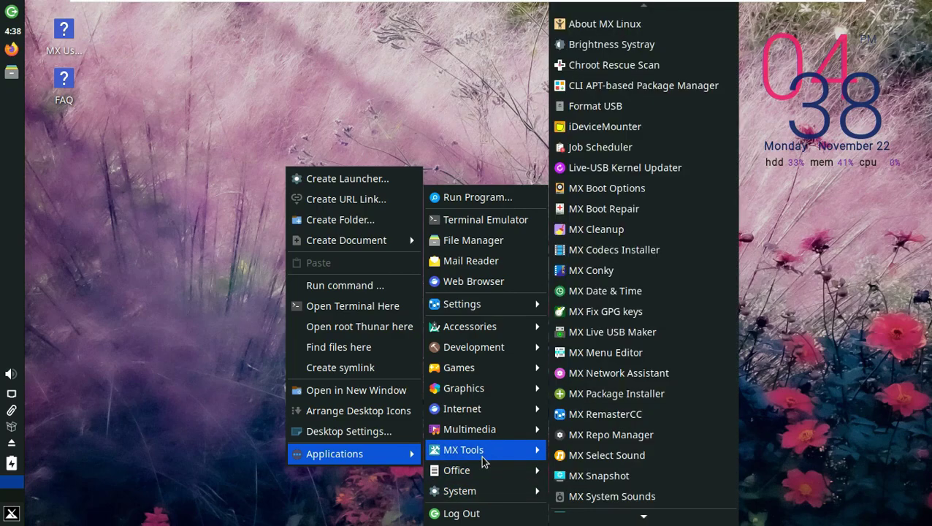
scroll(624, 447, down, 3)
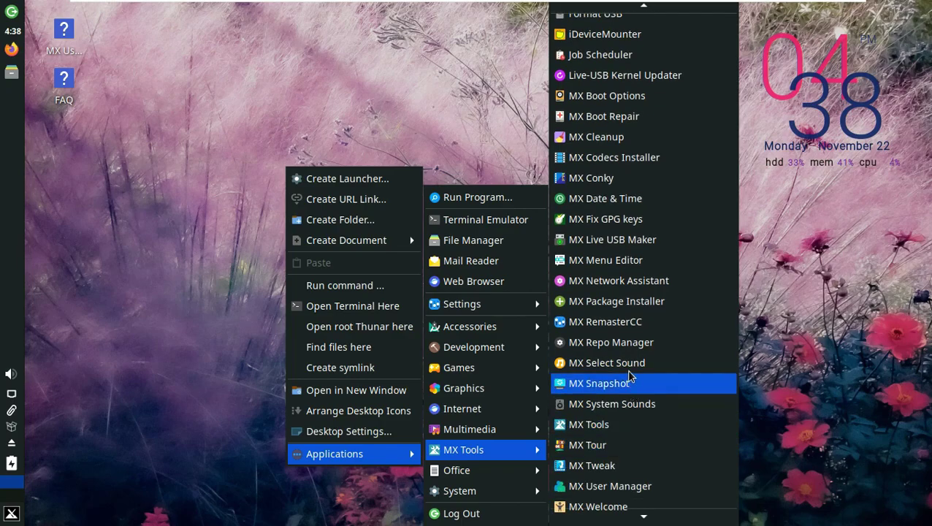
click(621, 344)
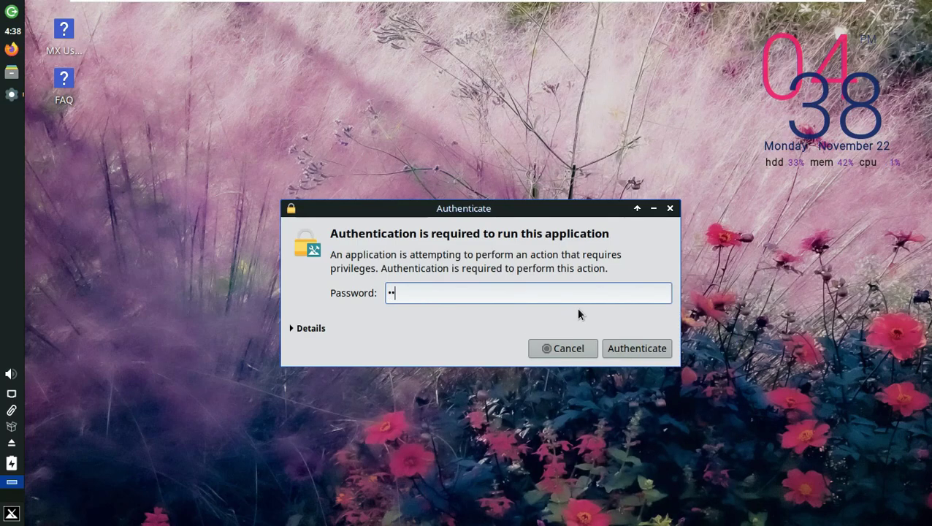
text(demo)
key(Return)
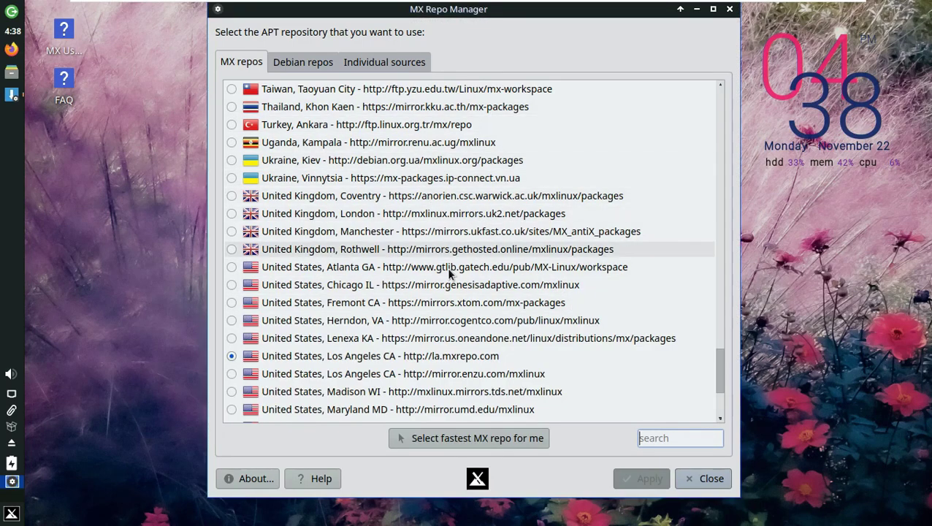
click(297, 61)
click(363, 60)
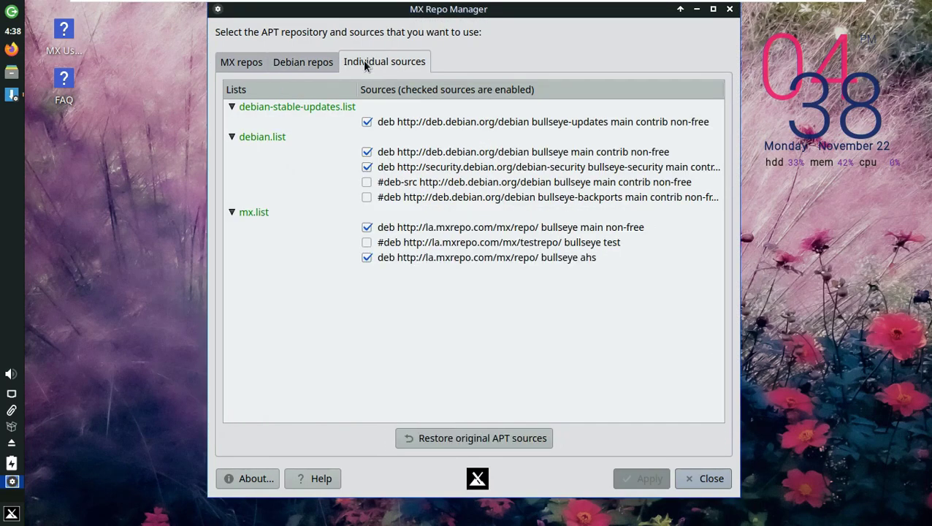
click(693, 476)
- Browse the MX Tools, Multimedia, Graphics and Accessories submenus, then launch Firefox from Internet
right_click(436, 115)
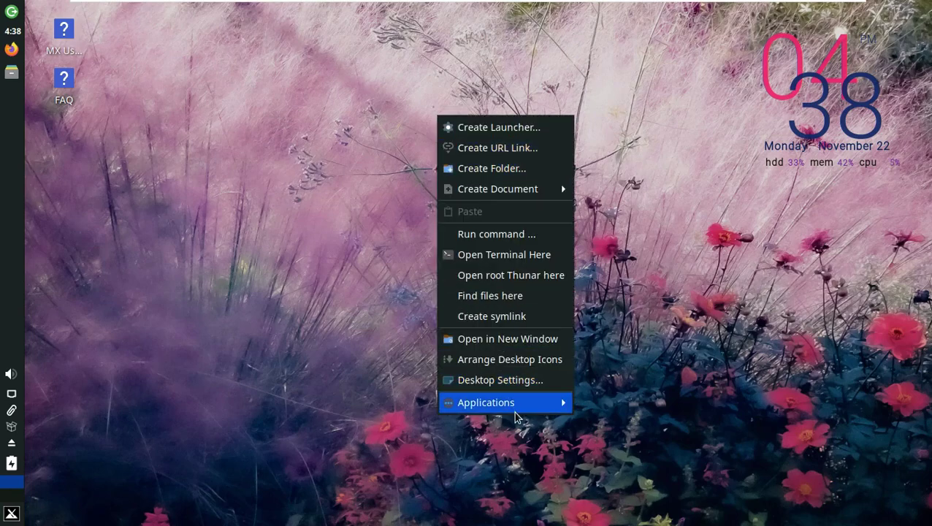
mouse_move(518, 406)
mouse_move(622, 493)
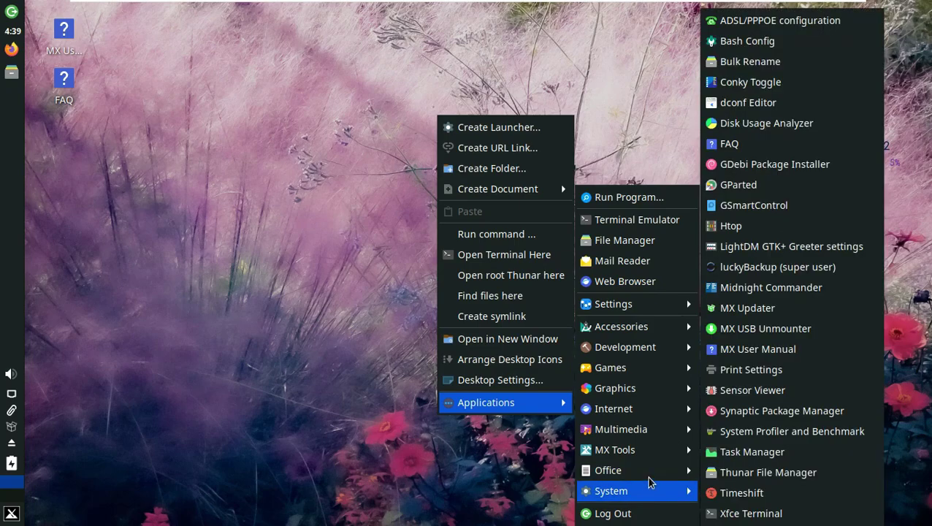
mouse_move(650, 447)
scroll(809, 412, down, 5)
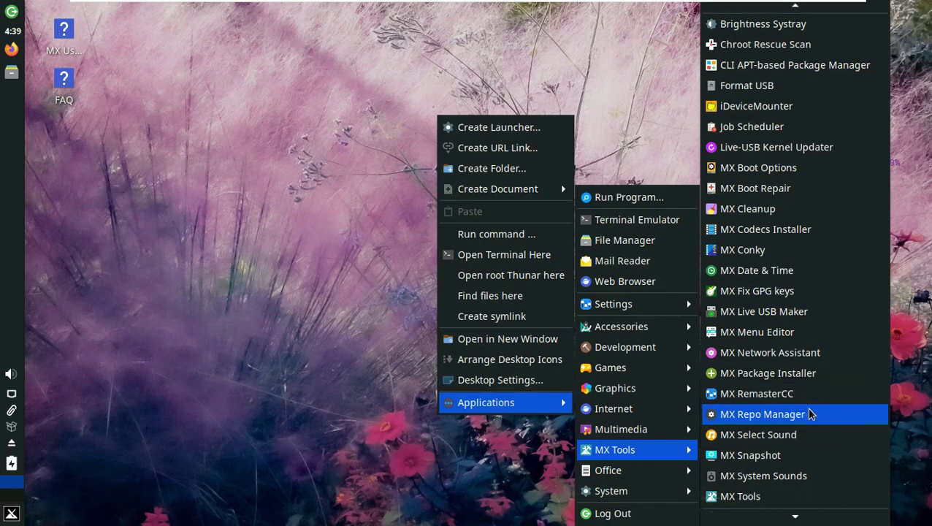
scroll(809, 413, up, 5)
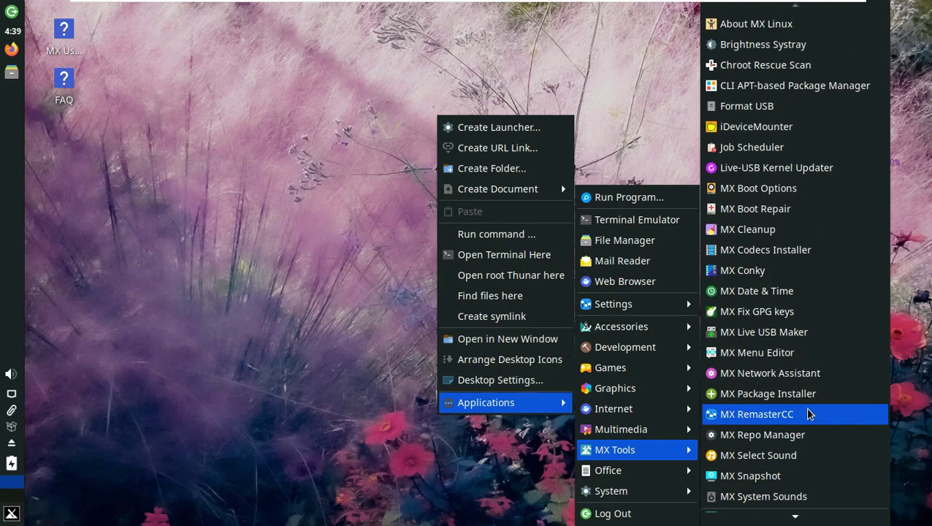
mouse_move(679, 438)
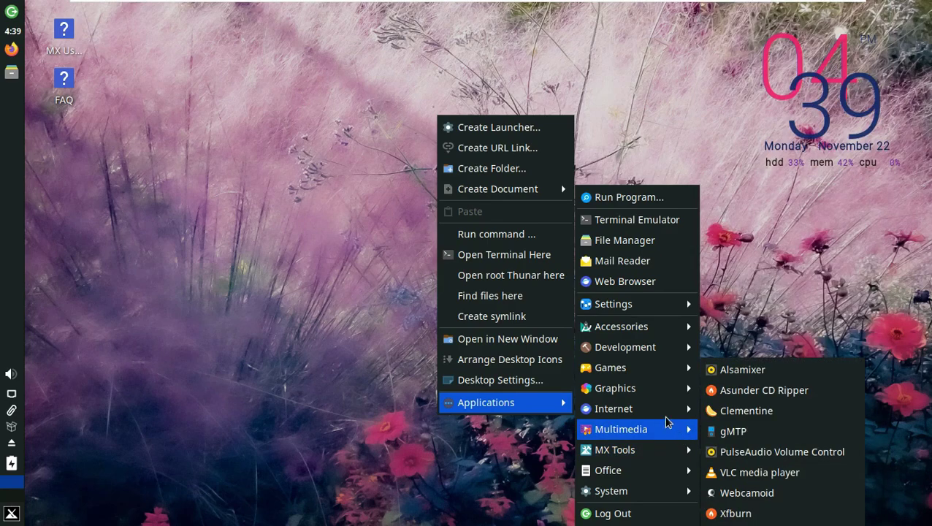
mouse_move(665, 417)
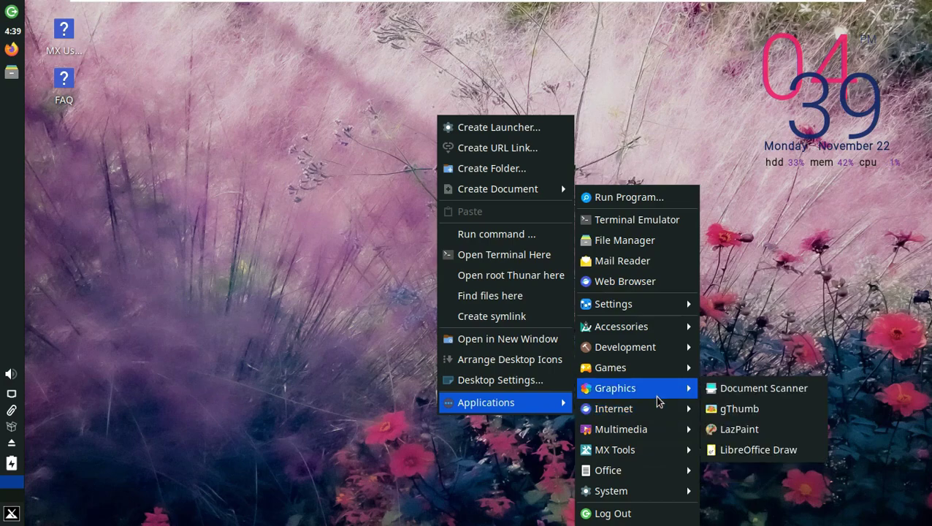
mouse_move(648, 375)
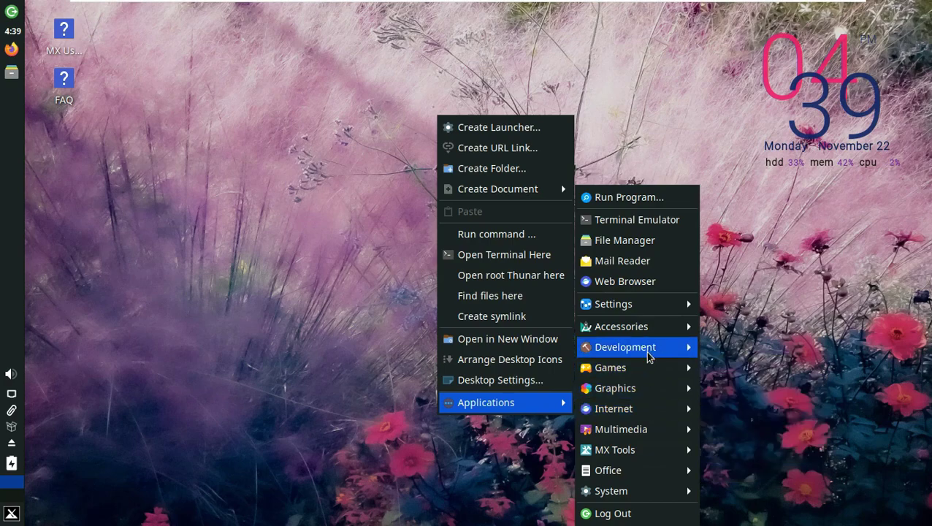
mouse_move(648, 330)
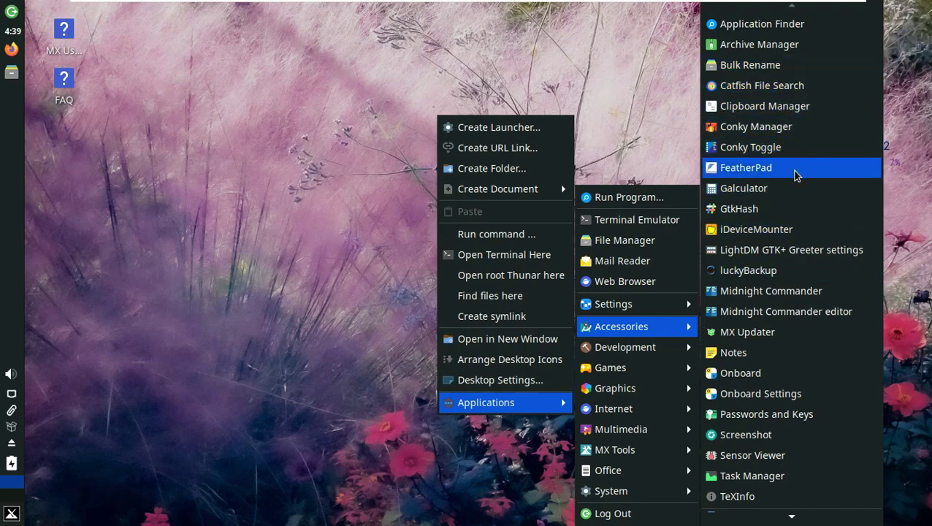
scroll(796, 209, down, 1)
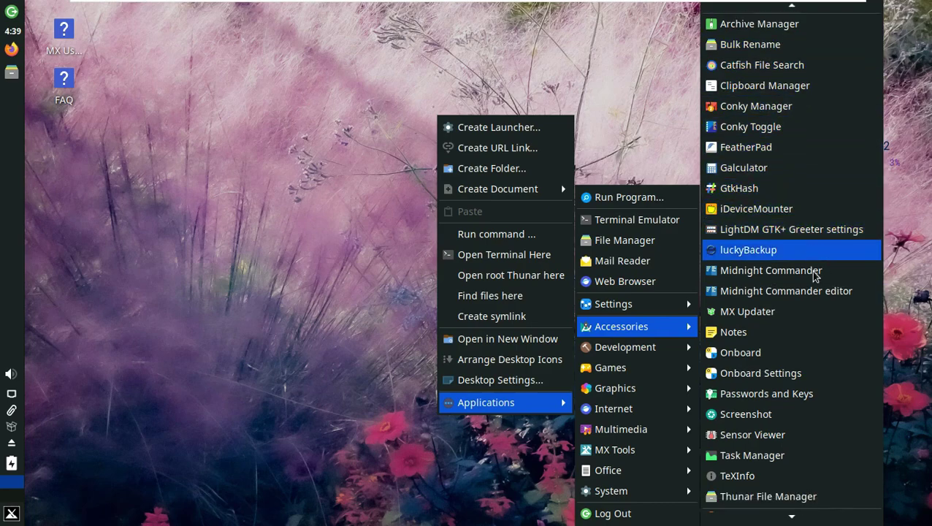
scroll(780, 482, down, 1)
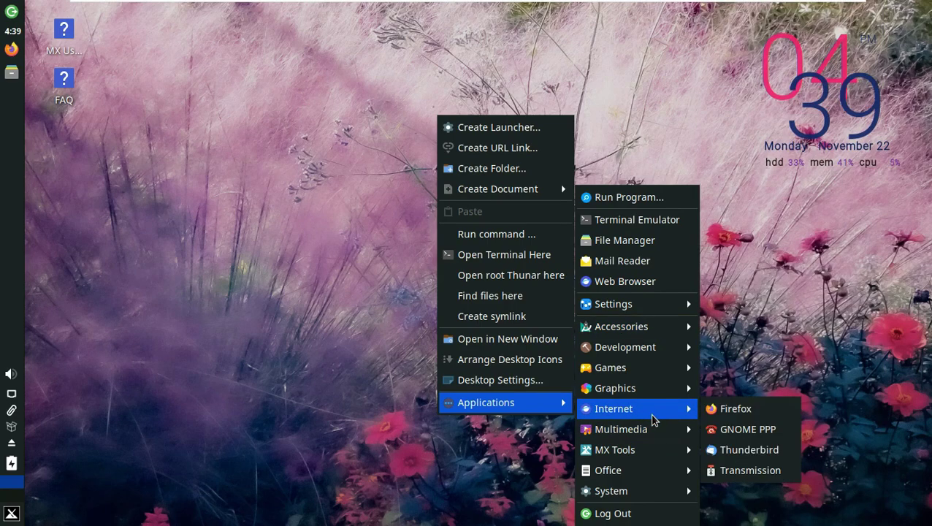
click(731, 408)
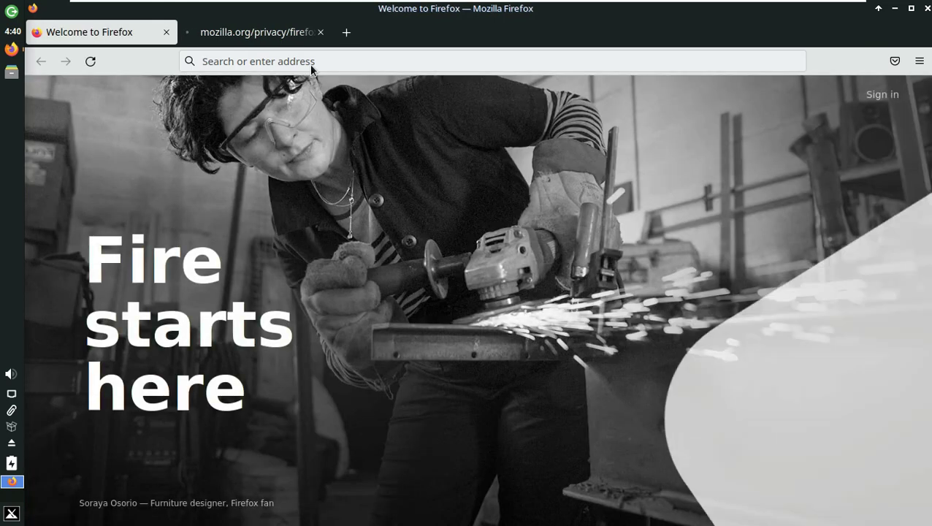
- Close the privacy tab, confirm Firefox version 94.0.2 in About, then open the MX Blog bookmark
click(320, 33)
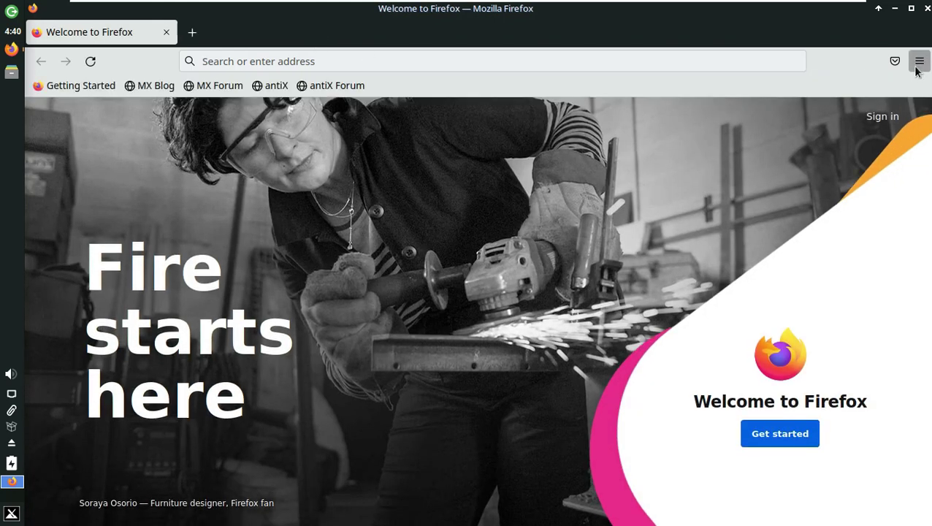
click(920, 60)
click(743, 502)
click(757, 248)
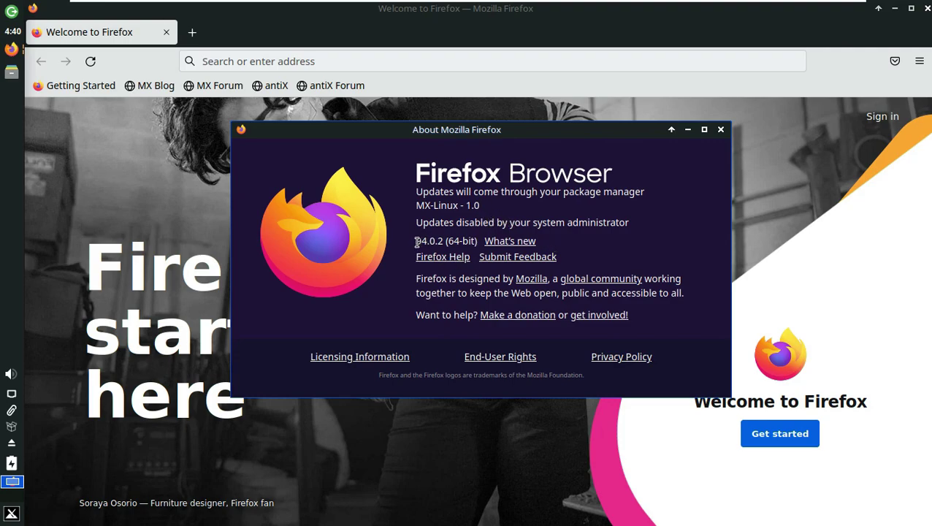
drag(415, 242, 485, 249)
click(721, 129)
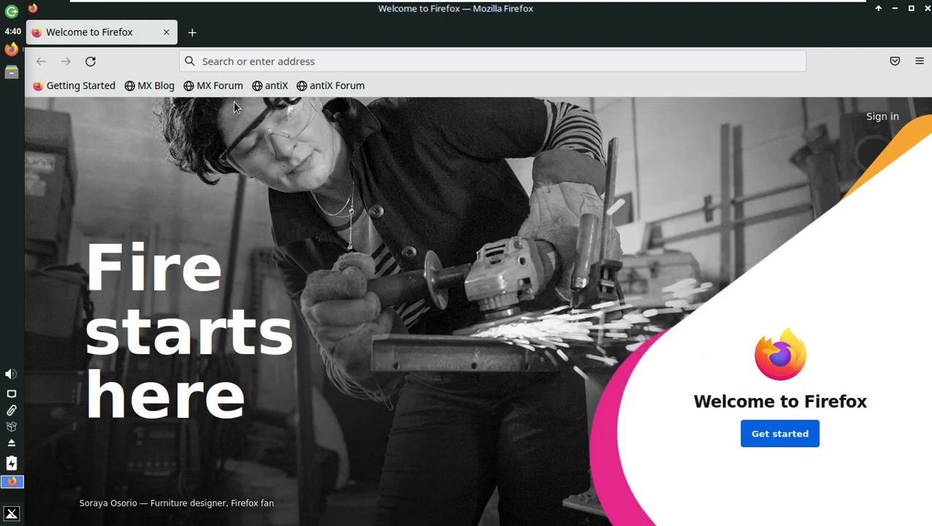
click(150, 86)
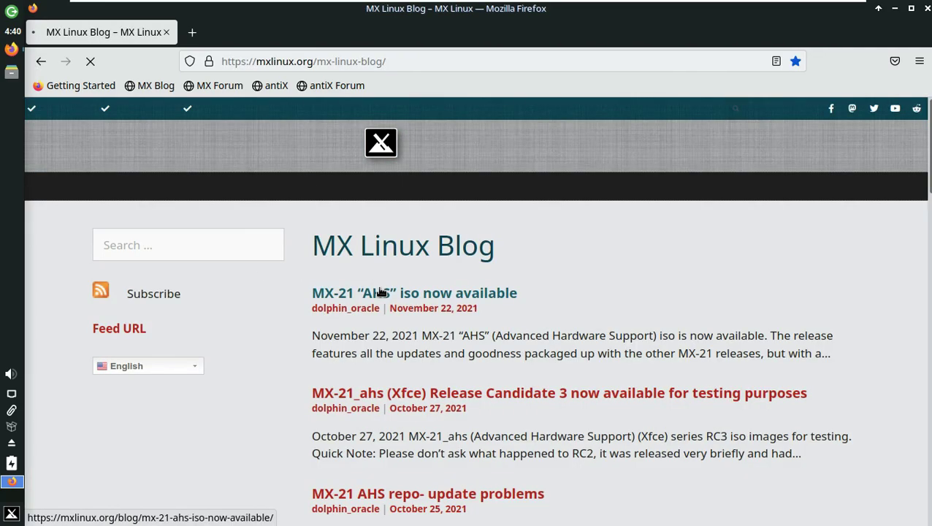
- Open the MX-21 AHS iso post and open its Advanced Hardware Support link in a new tab
click(377, 290)
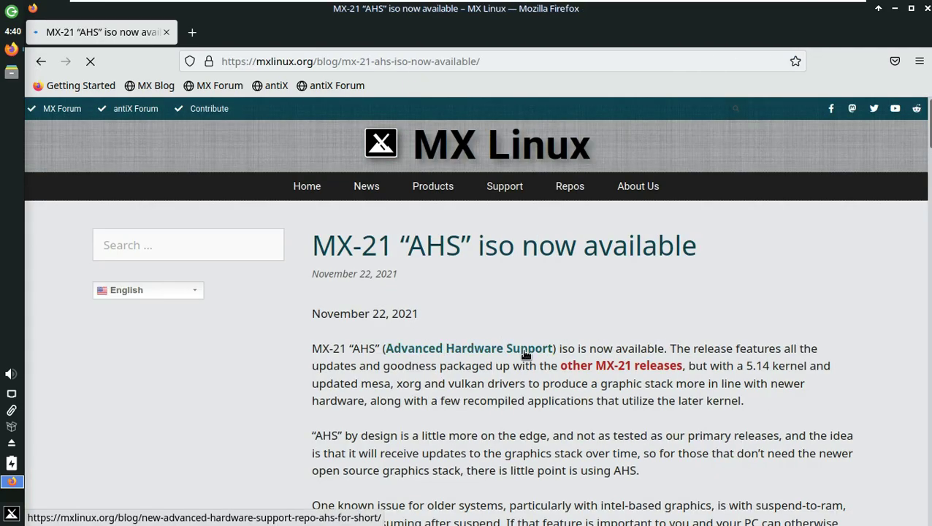
right_click(525, 348)
click(555, 173)
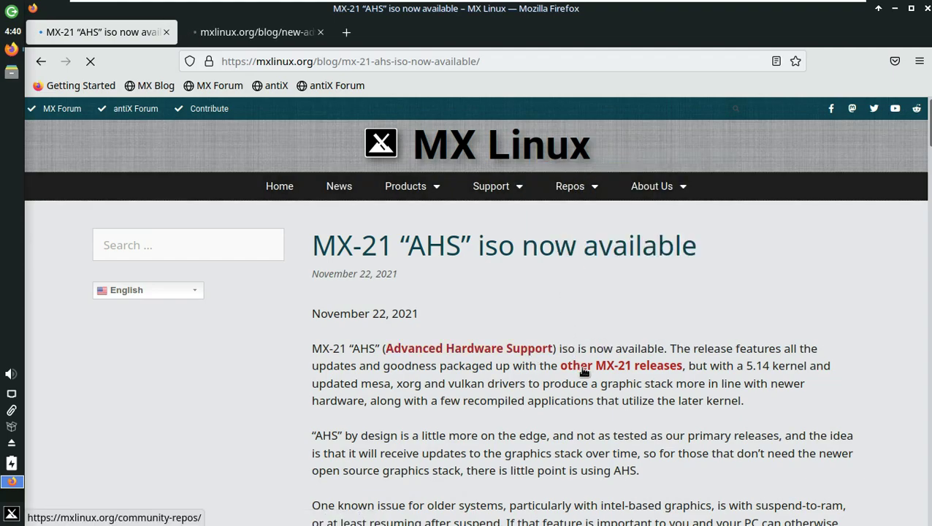
scroll(476, 368, down, 1)
scroll(476, 367, down, 3)
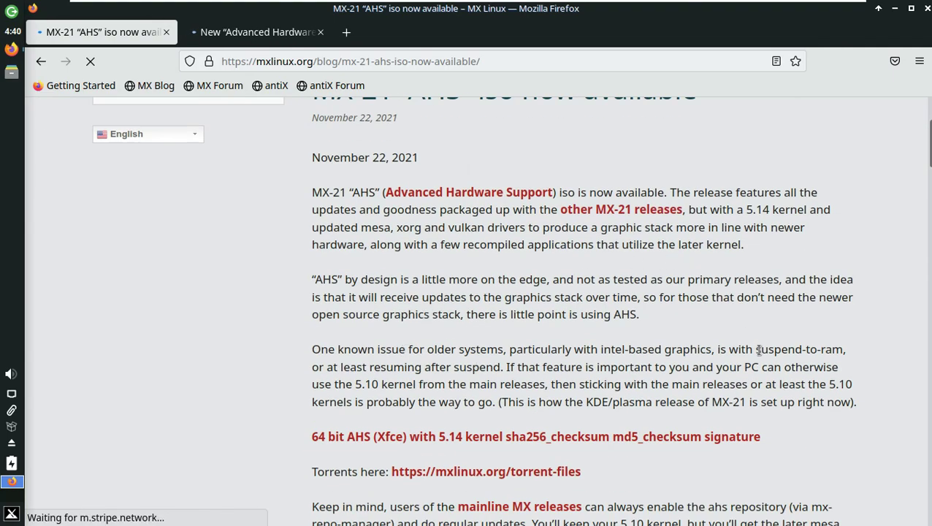
scroll(537, 365, up, 4)
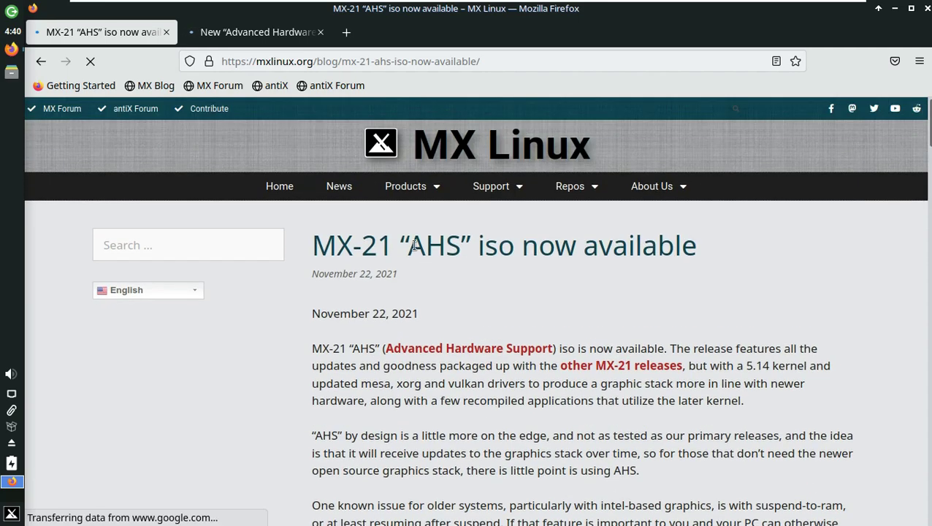
- Switch to the Advanced Hardware Support repo article and read through it
click(241, 37)
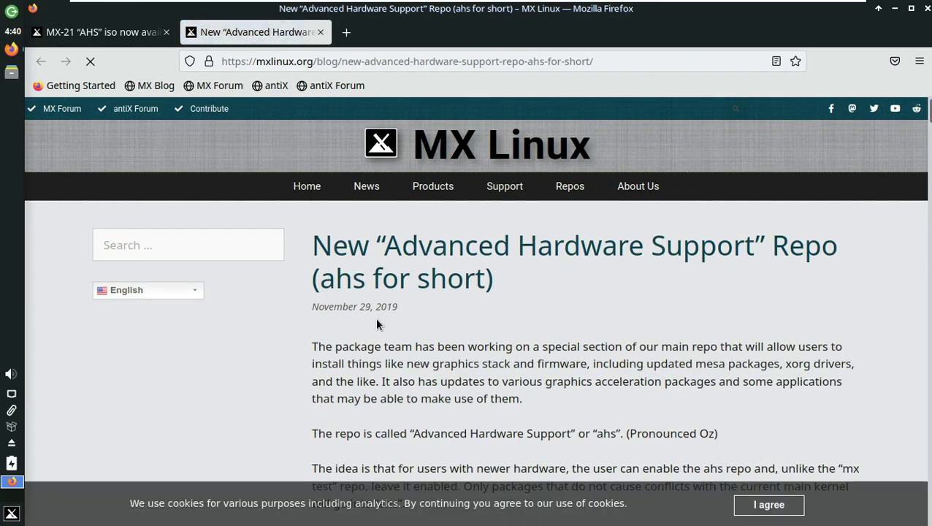
scroll(377, 324, down, 3)
scroll(441, 232, down, 2)
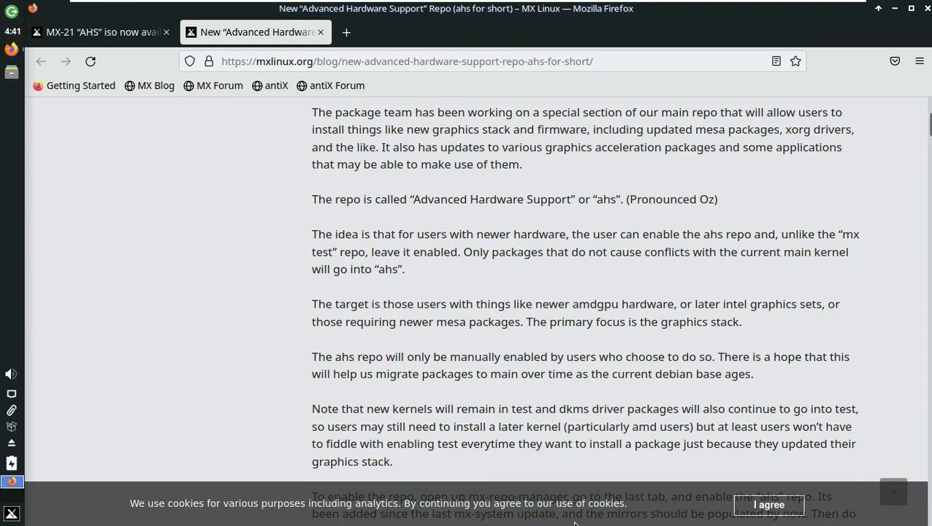
scroll(461, 222, up, 2)
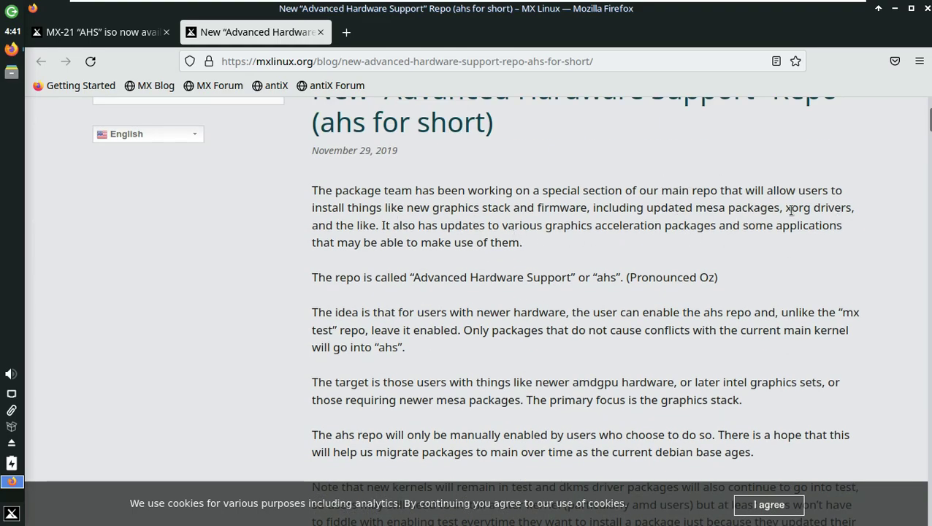
scroll(437, 242, down, 4)
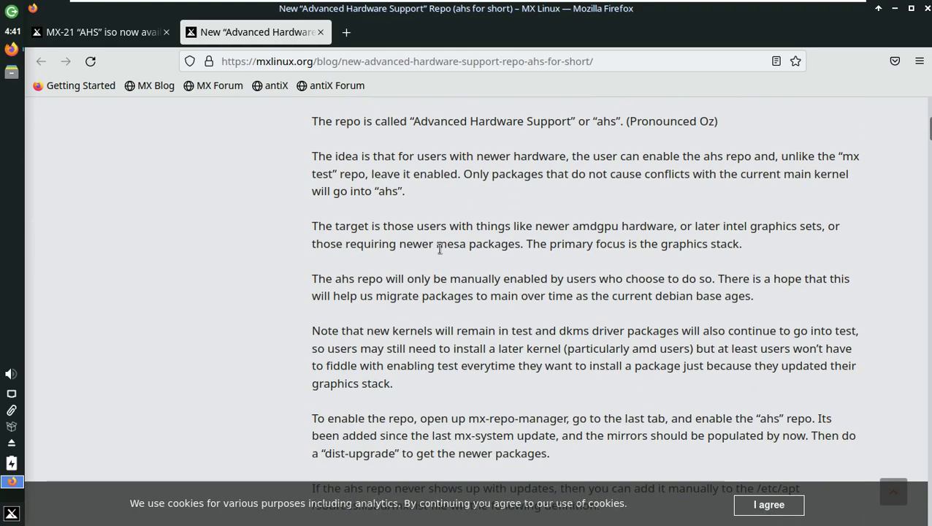
scroll(474, 261, down, 2)
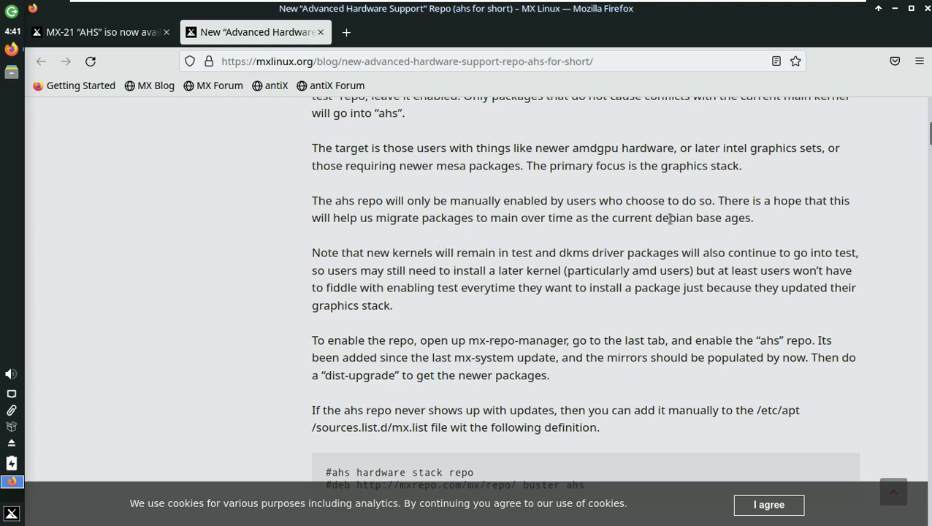
scroll(372, 201, down, 2)
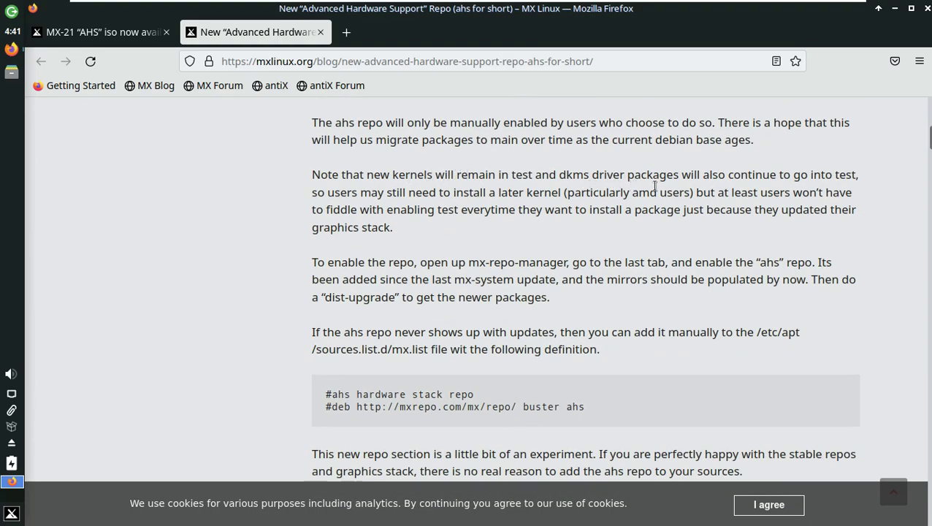
scroll(307, 191, down, 2)
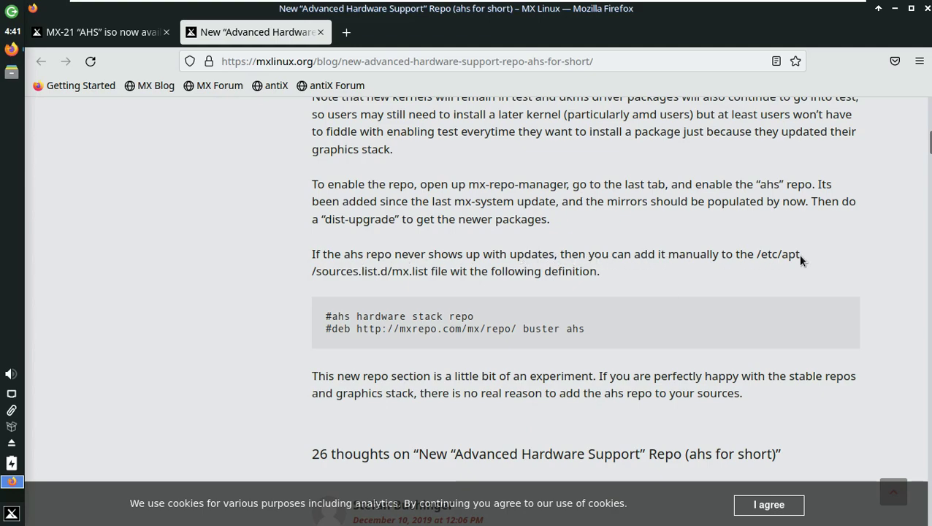
- Select the paragraphs on adding the repo manually, close the article tab, and select the address bar
drag(605, 276, 316, 254)
drag(585, 337, 325, 317)
scroll(397, 214, down, 4)
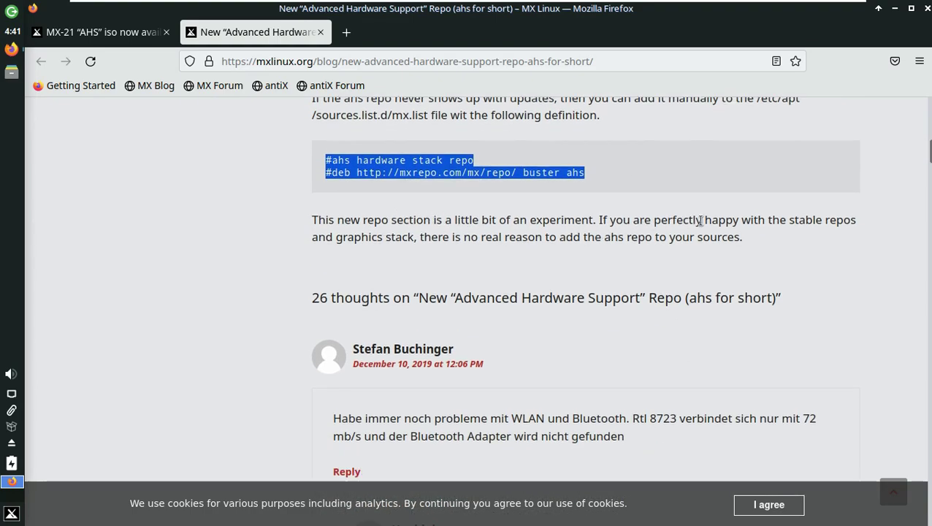
scroll(620, 241, up, 2)
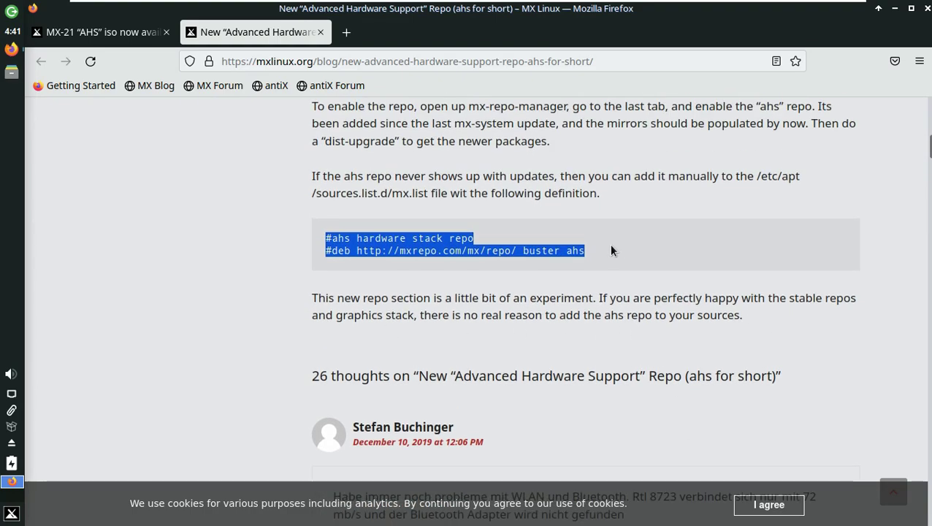
scroll(610, 250, up, 15)
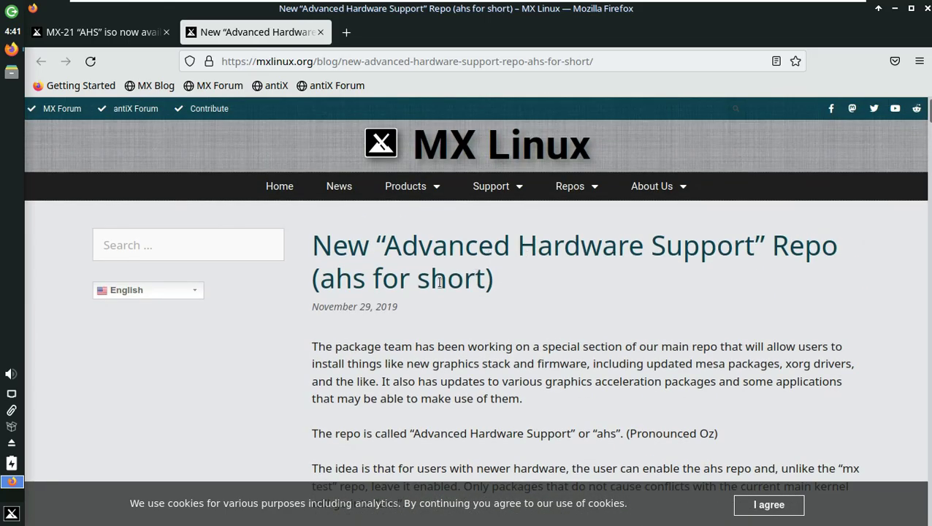
click(322, 32)
click(324, 54)
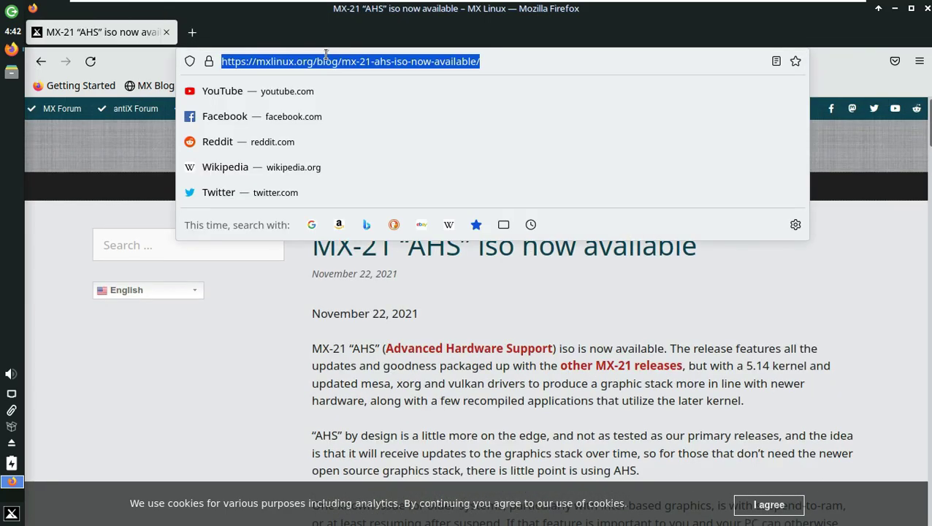
- Go to youtube.com/9to5linux and open the 9to5Linux channel's About page
text(youtube.c)
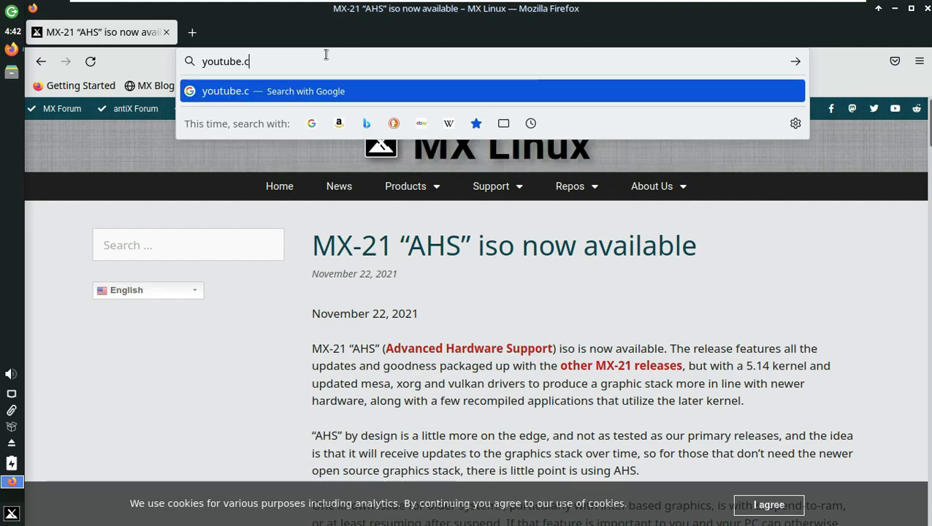
text(om/9to5lin)
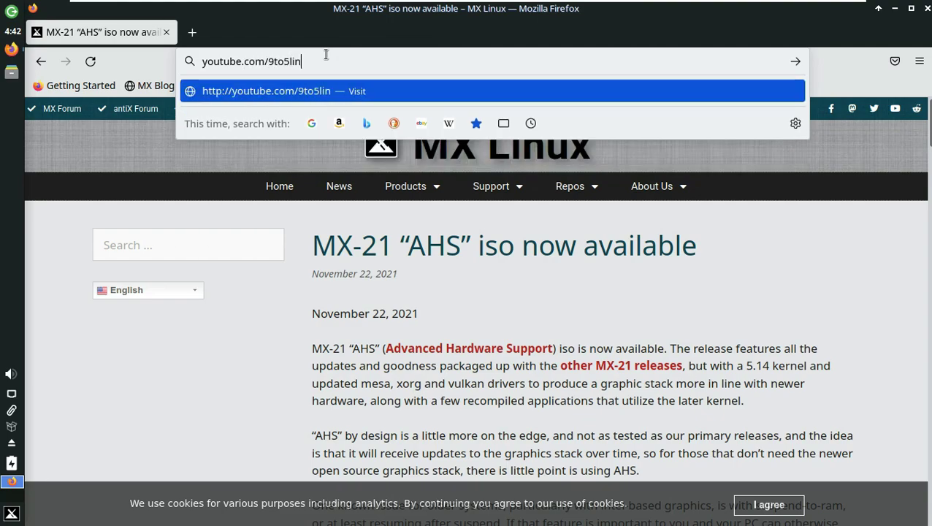
text(ux)
key(Return)
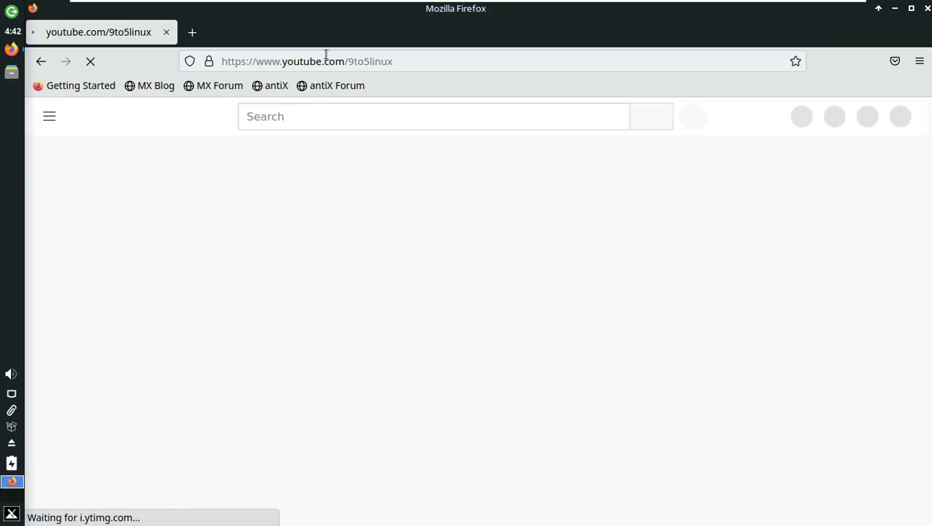
click(420, 335)
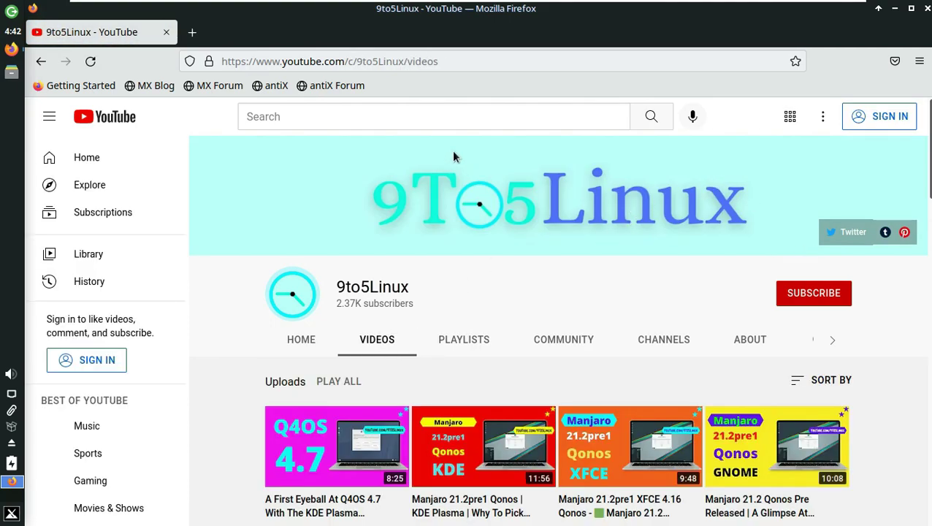
drag(410, 287, 338, 287)
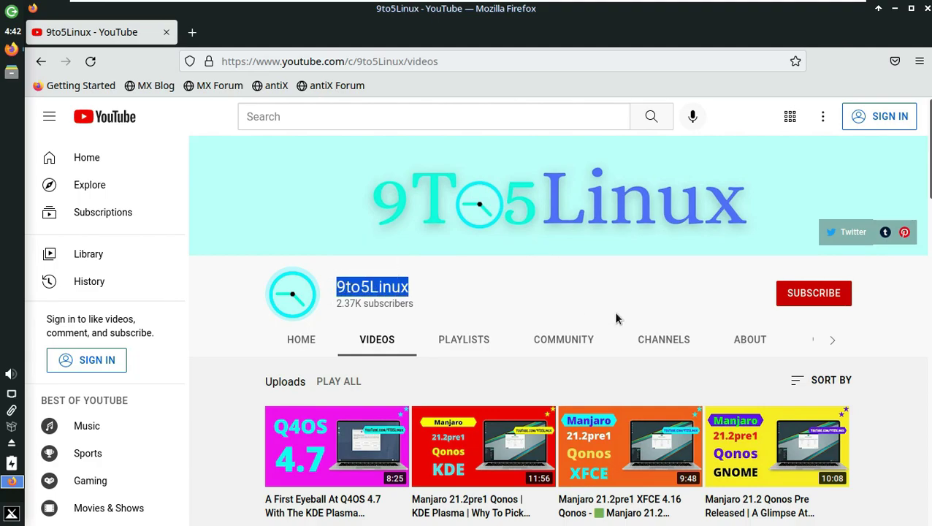
click(788, 306)
click(753, 342)
- Scroll through the channel description and schedule, highlighting passages, then try subscribing again
scroll(598, 351, down, 3)
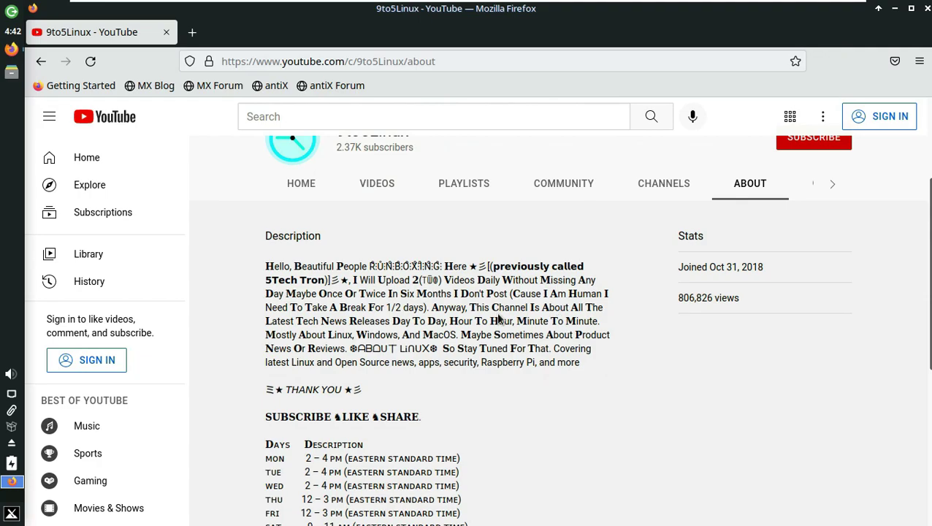
drag(353, 278, 295, 293)
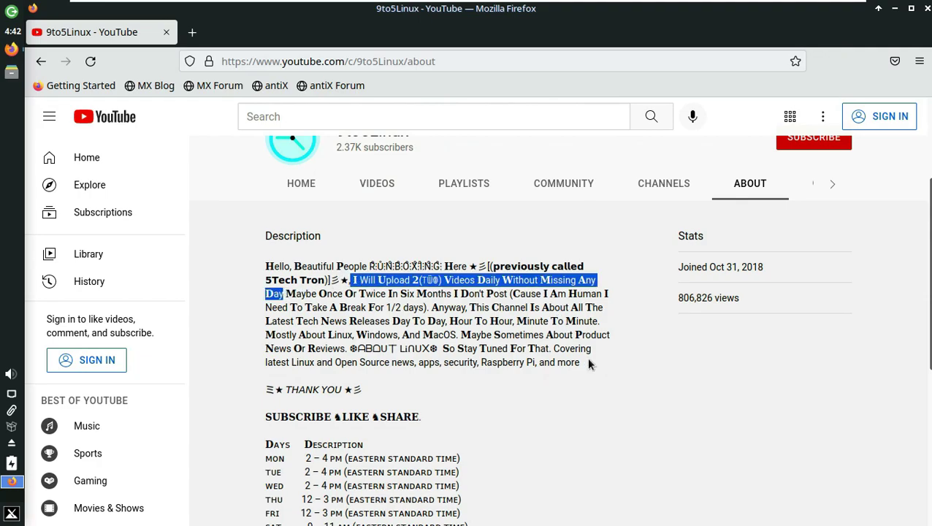
click(663, 372)
scroll(662, 371, down, 3)
drag(266, 256, 526, 347)
scroll(526, 348, down, 3)
drag(294, 411, 447, 409)
click(726, 281)
scroll(726, 280, up, 10)
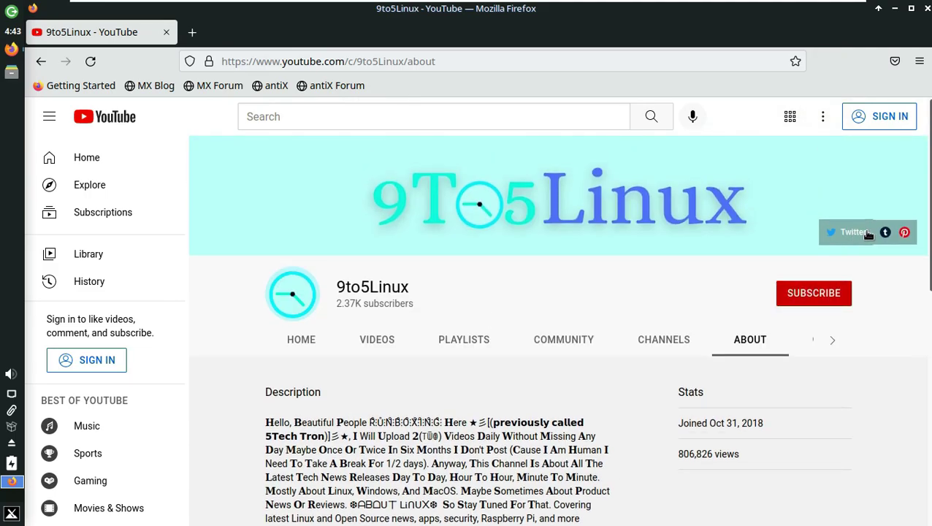
click(809, 291)
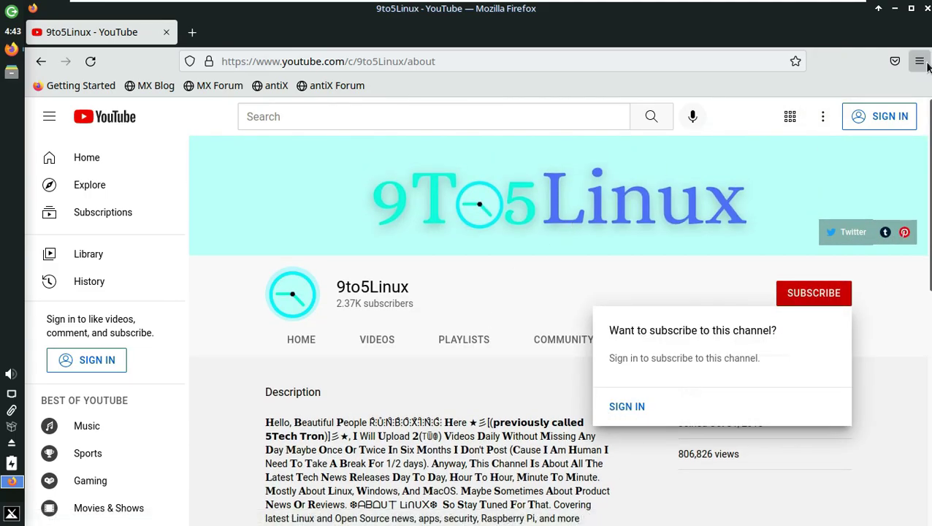
- Hide Firefox and start Synaptic Package Manager from Applications > Settings, authenticating with the password
key(super+d)
right_click(269, 115)
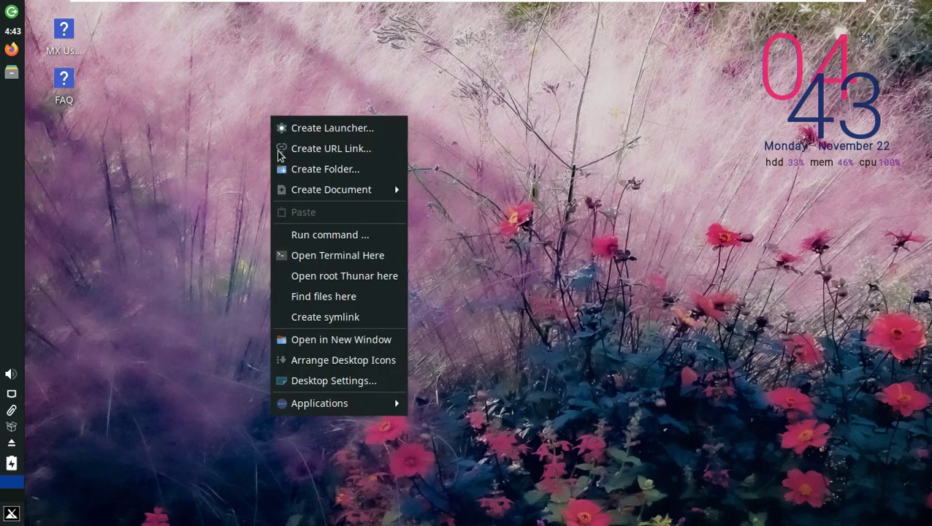
mouse_move(320, 406)
mouse_move(516, 304)
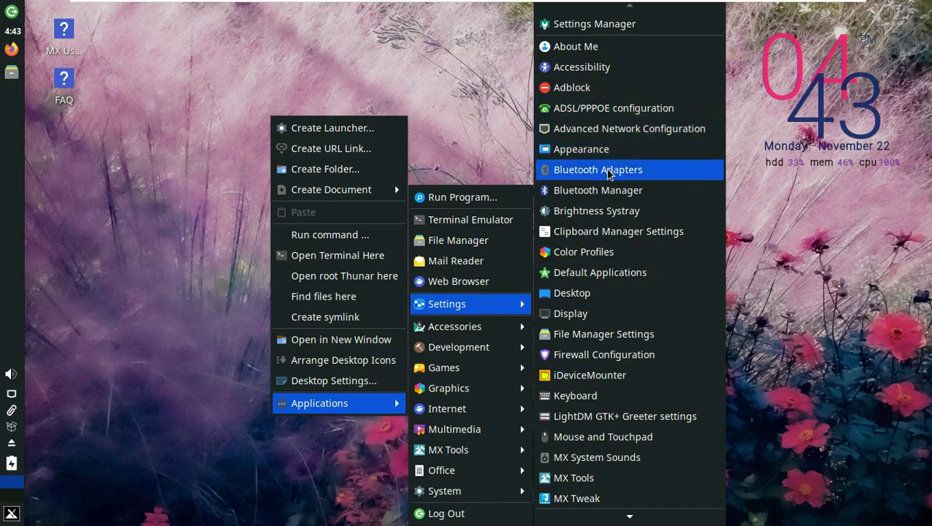
mouse_move(620, 518)
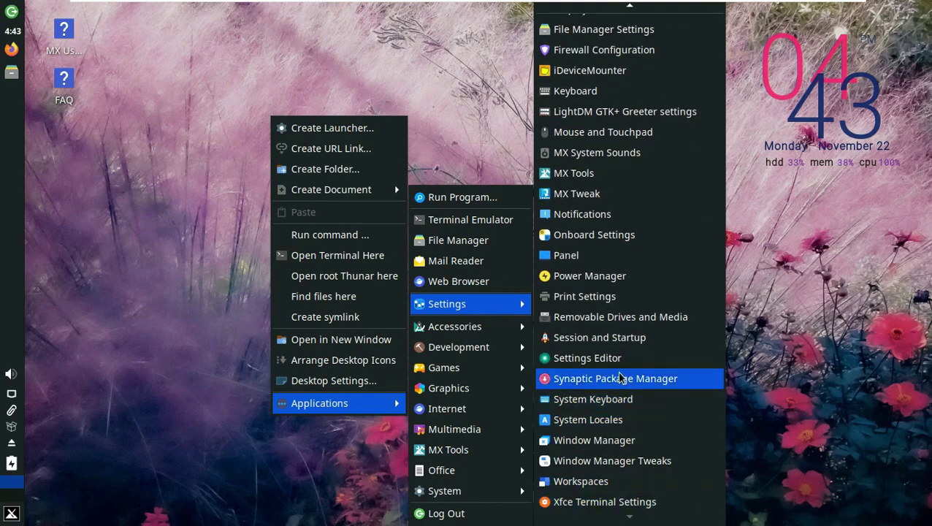
click(620, 379)
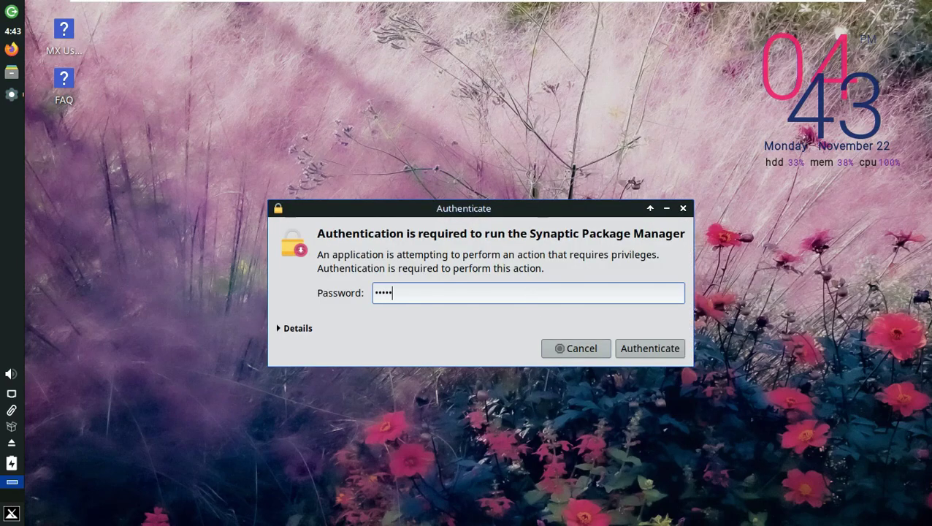
key(Return)
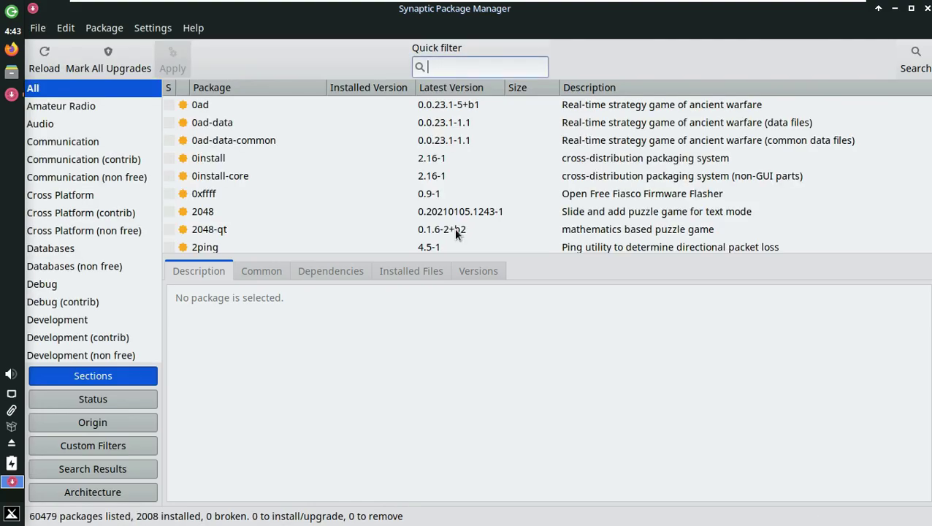
- Confirm via Help > About that Synaptic is version 0.90.2, then quit Synaptic
drag(158, 95, 167, 366)
click(193, 27)
click(208, 112)
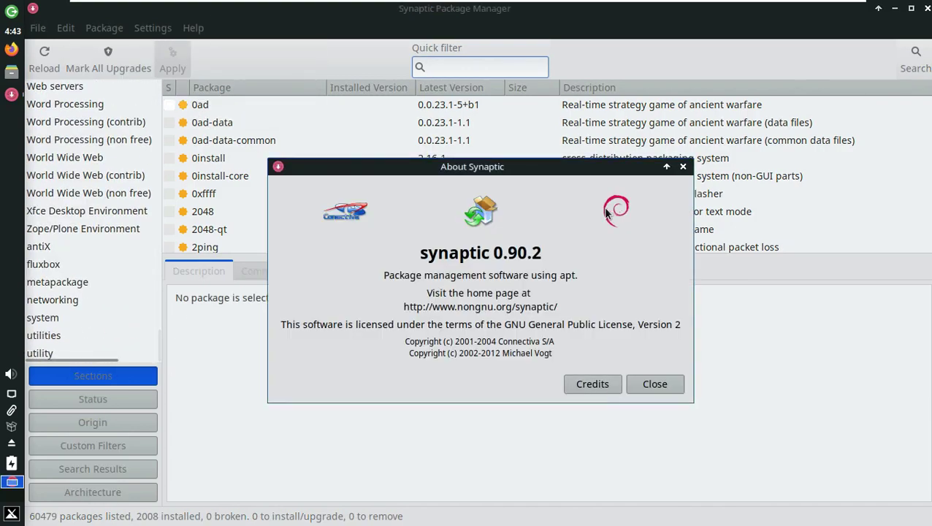
click(682, 168)
key(ctrl+q)
- Browse the desktop menu to the Applications > MX Tools list
right_click(304, 169)
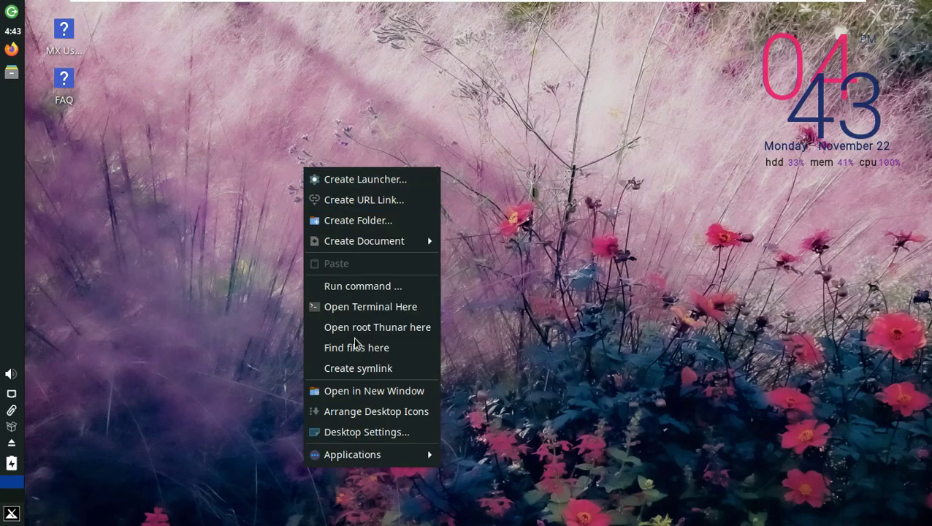
mouse_move(384, 458)
mouse_move(488, 496)
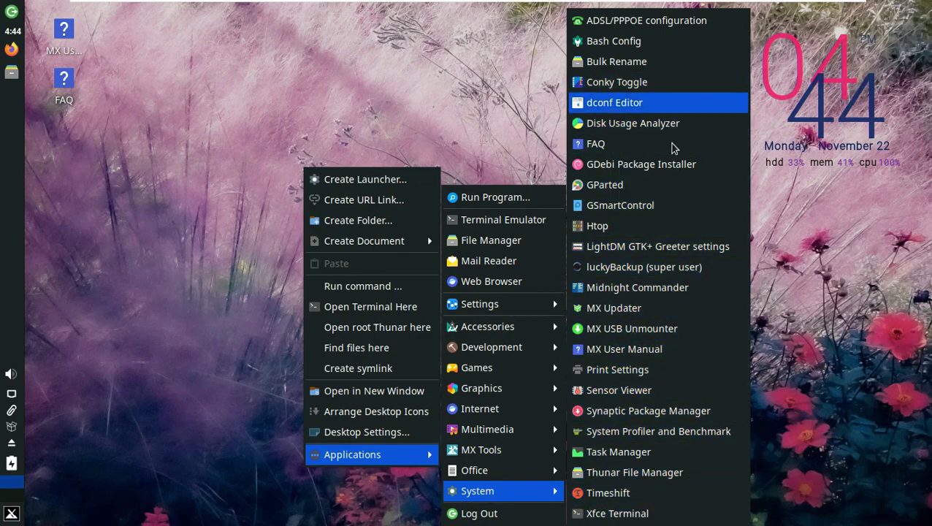
mouse_move(513, 451)
scroll(639, 438, down, 5)
- Run Quick System Info and highlight the Distro, Xfce 4.16.0 and Debian 11 bullseye lines
click(632, 466)
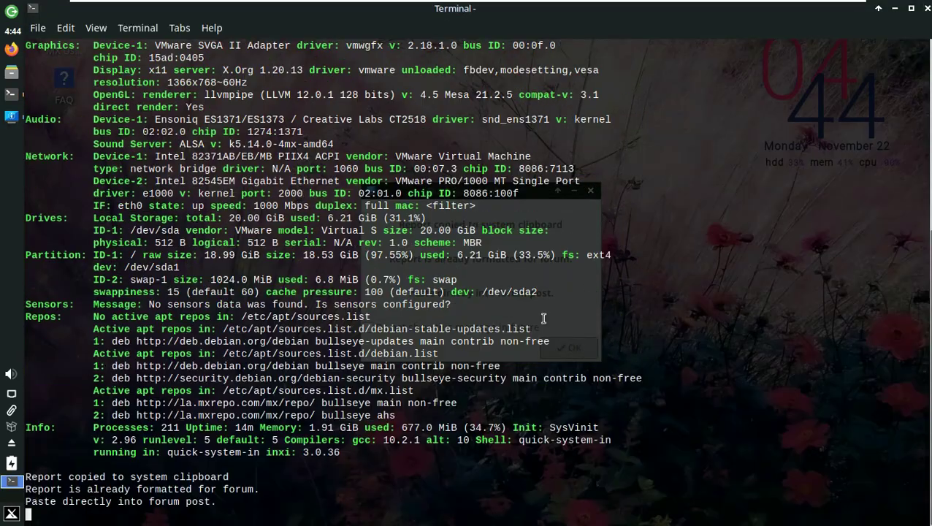
scroll(318, 123, up, 8)
drag(93, 100, 403, 92)
drag(93, 83, 216, 82)
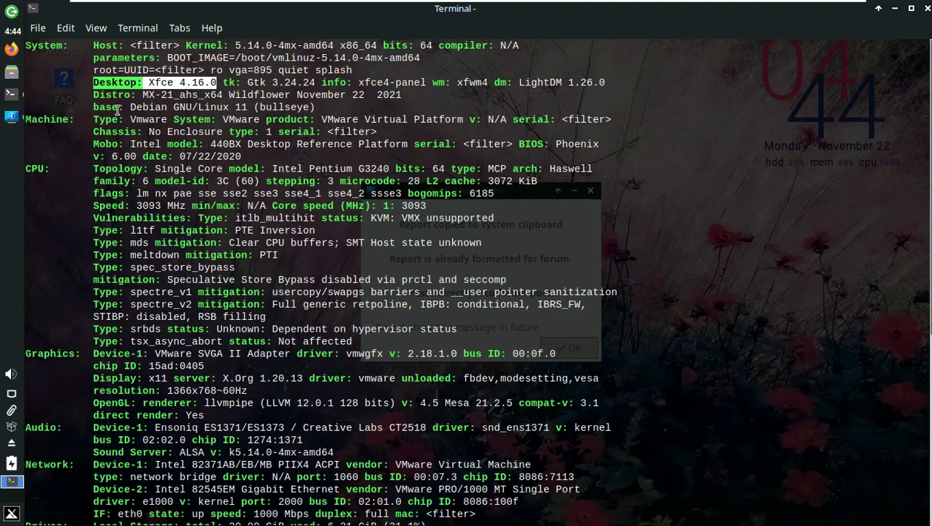
drag(321, 108, 132, 107)
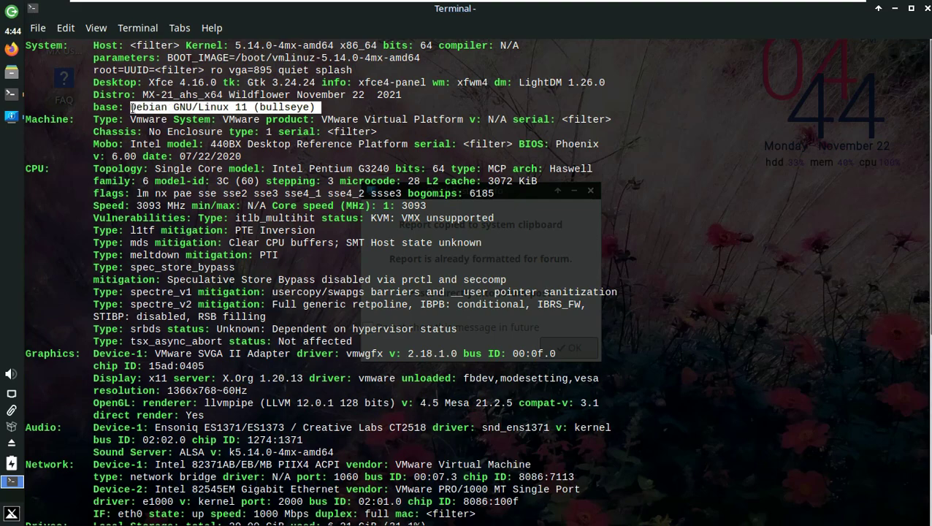
- Highlight the Graphics device, OpenGL renderer and kernel version details in the report
scroll(232, 353, down, 2)
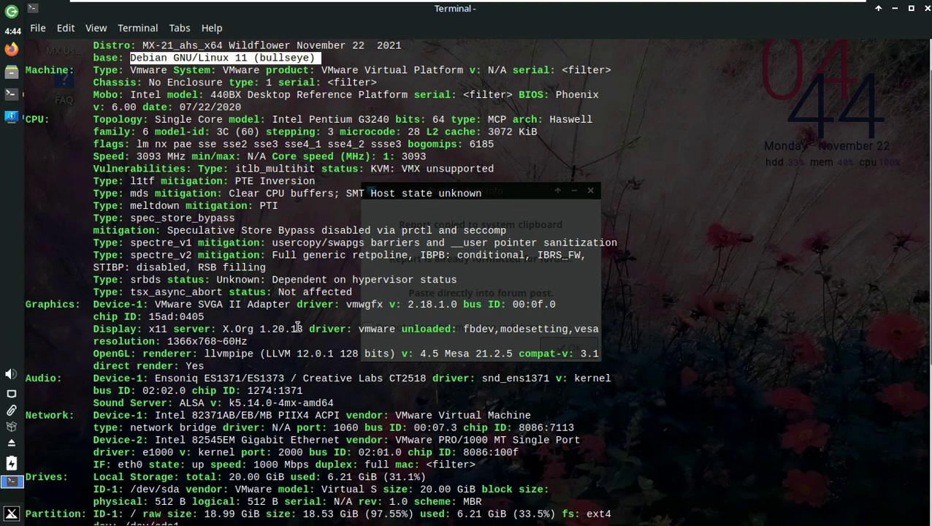
drag(90, 306, 662, 362)
click(461, 375)
drag(201, 355, 614, 356)
click(801, 292)
scroll(731, 329, down, 7)
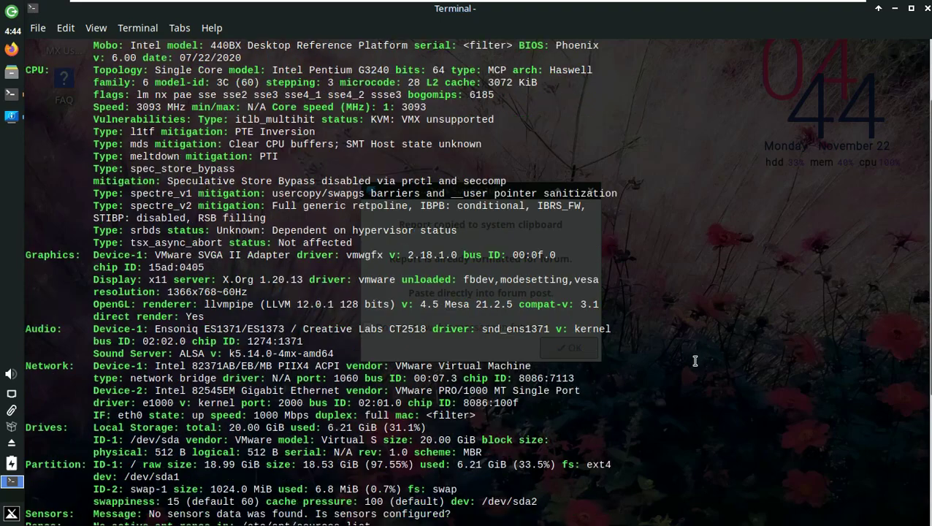
scroll(680, 368, up, 8)
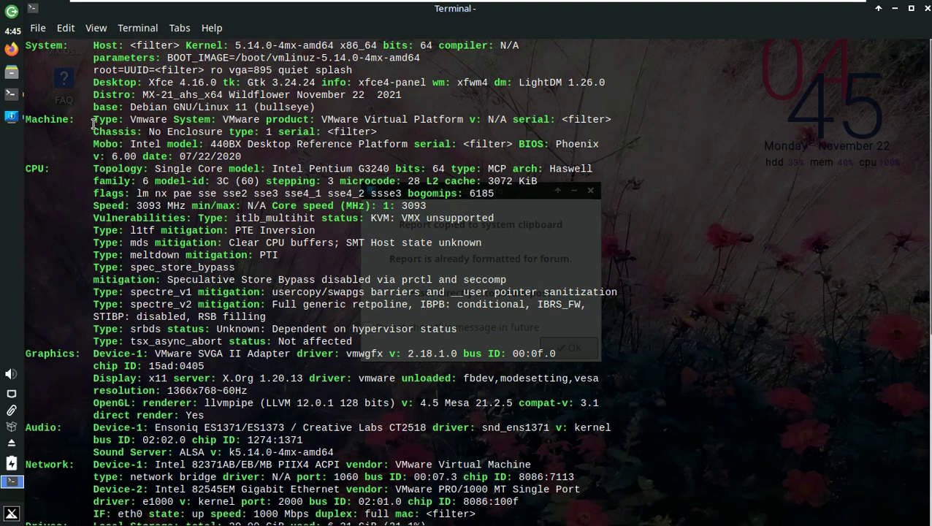
drag(186, 45, 474, 41)
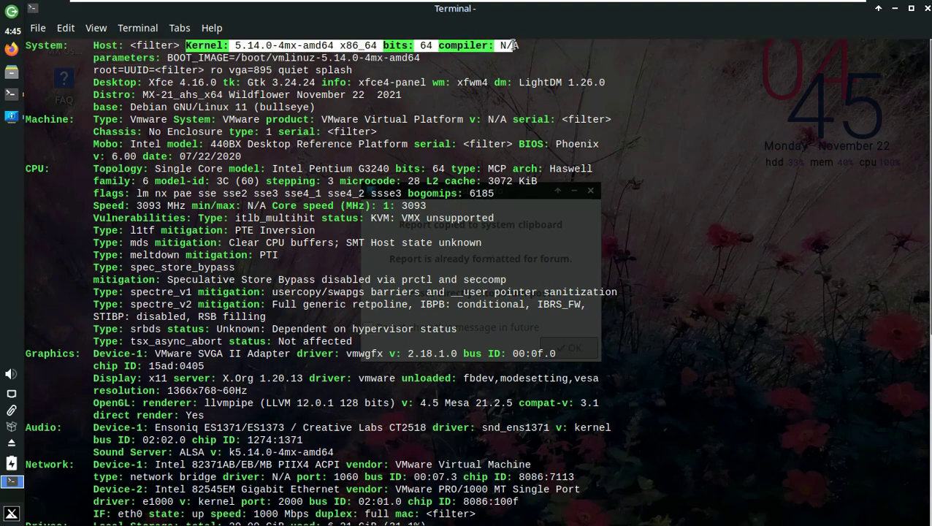
- Close the report terminal and open a new maximized terminal showing neofetch
click(926, 10)
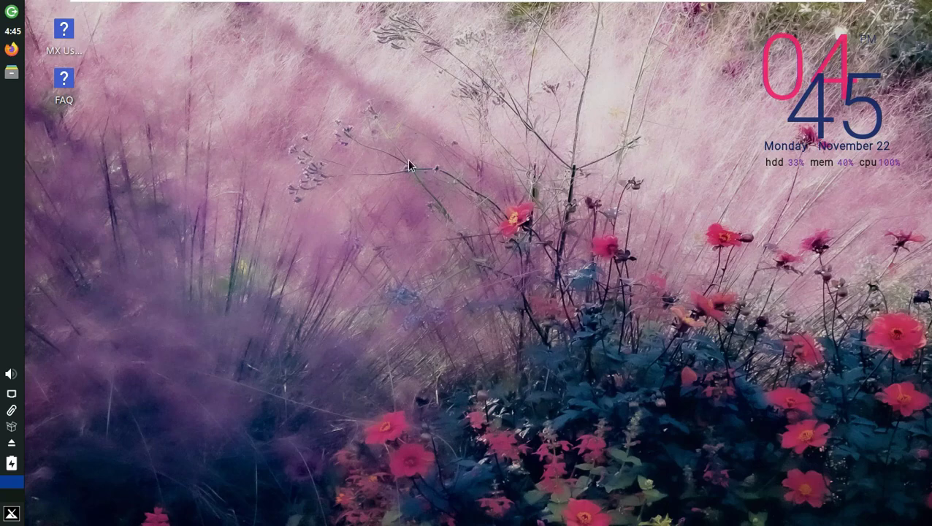
right_click(217, 176)
mouse_move(281, 463)
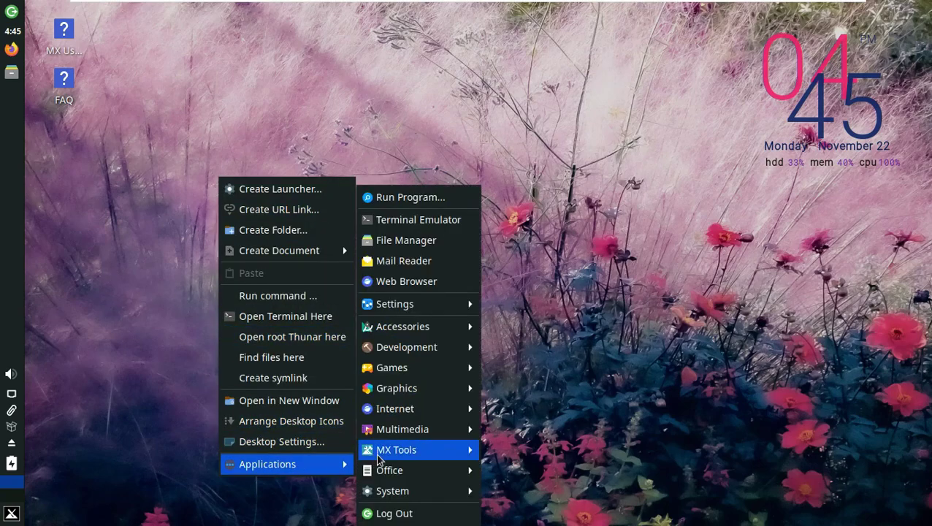
click(438, 219)
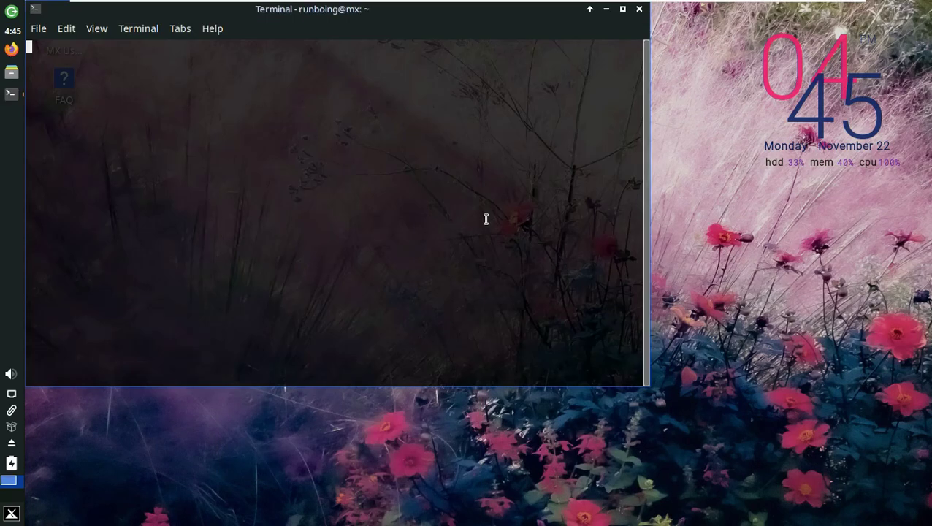
click(622, 9)
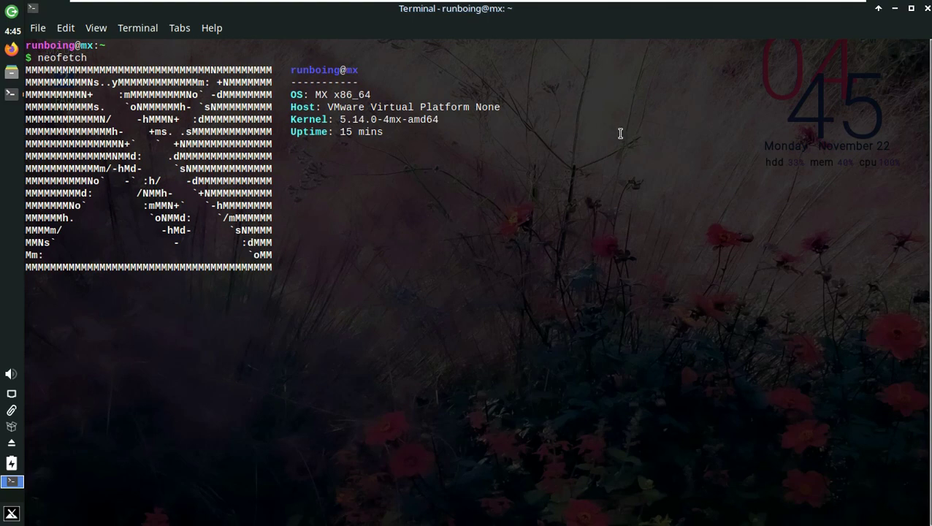
- Select the neofetch output, deselect it, and close the terminal with exit
drag(448, 285, 26, 70)
click(562, 356)
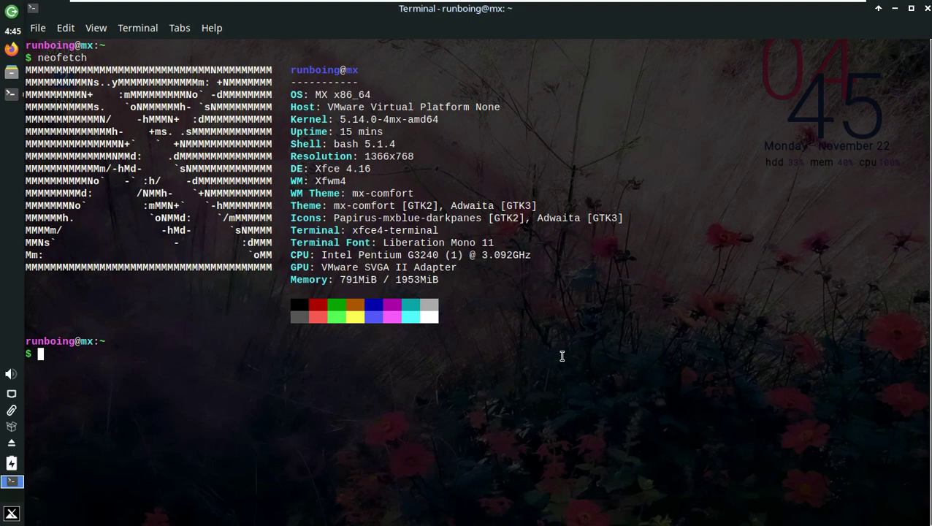
text(exit)
key(Return)
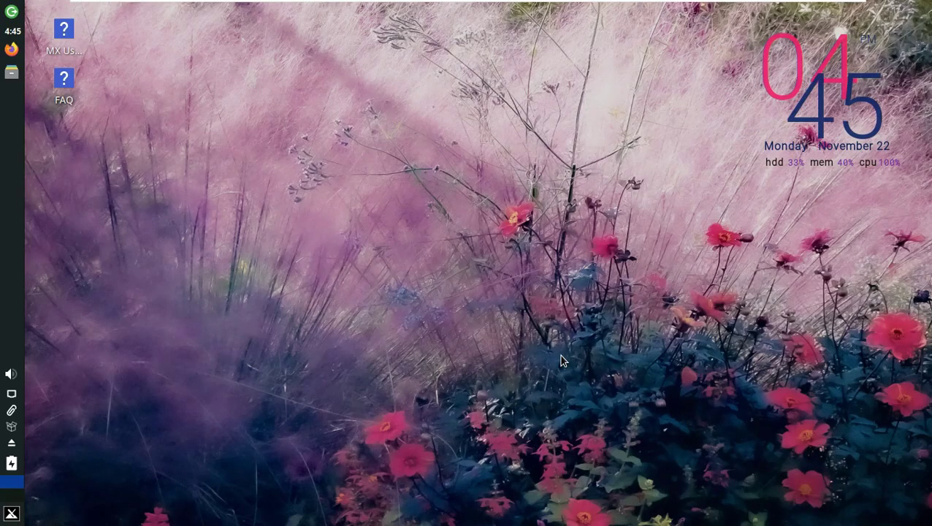
- Log out of the session from the Whisker menu
click(11, 514)
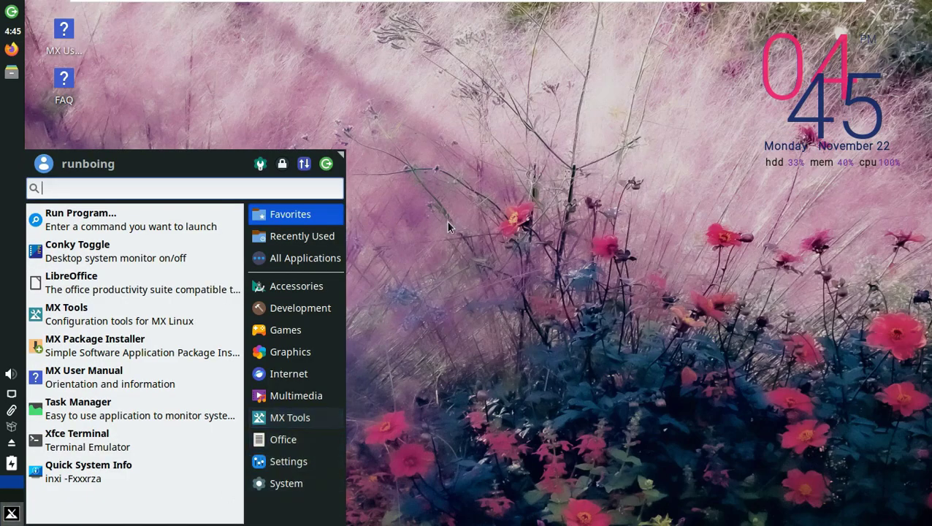
click(325, 168)
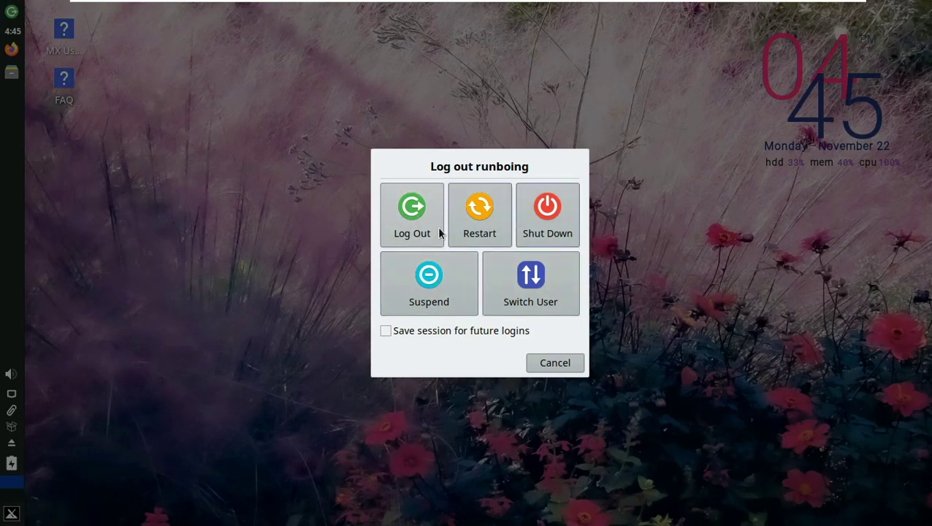
click(427, 231)
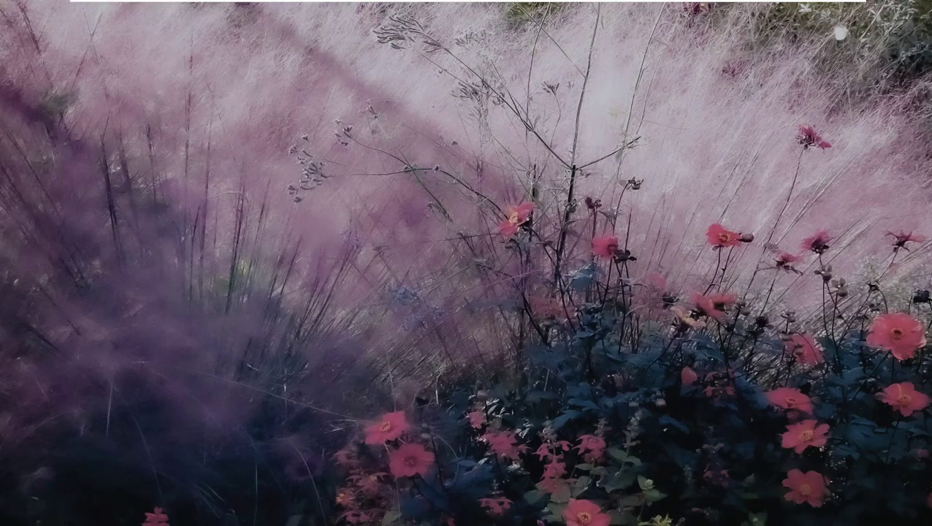
- Check the language, accessibility and English (US) keyboard lists unchanged, then log in with the password
click(881, 9)
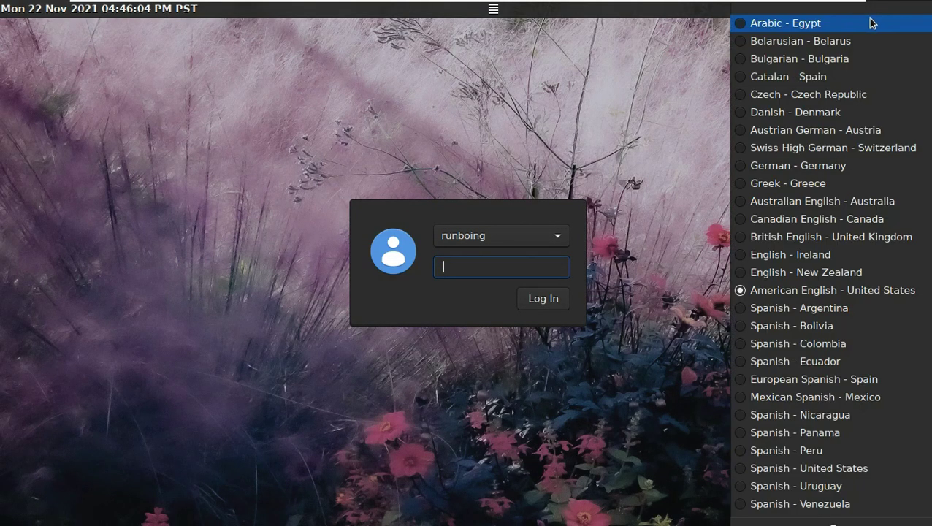
click(585, 143)
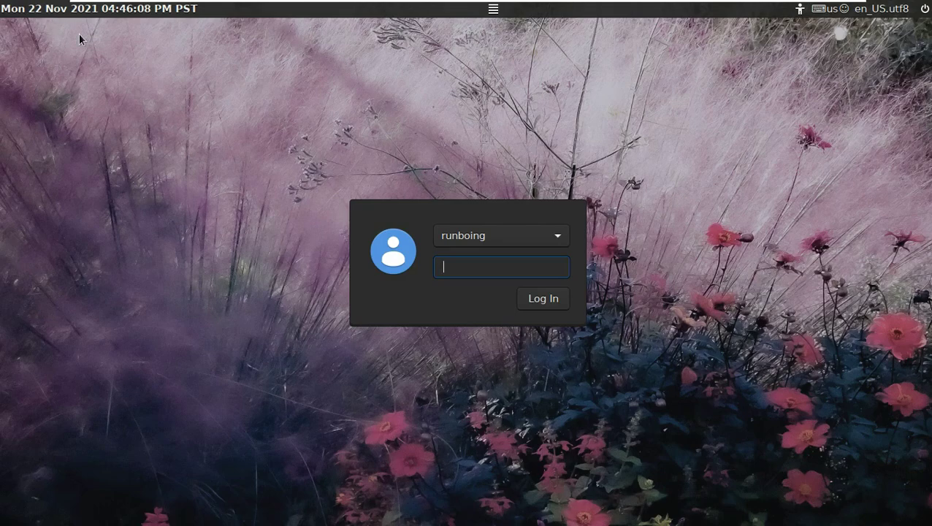
click(800, 9)
click(823, 128)
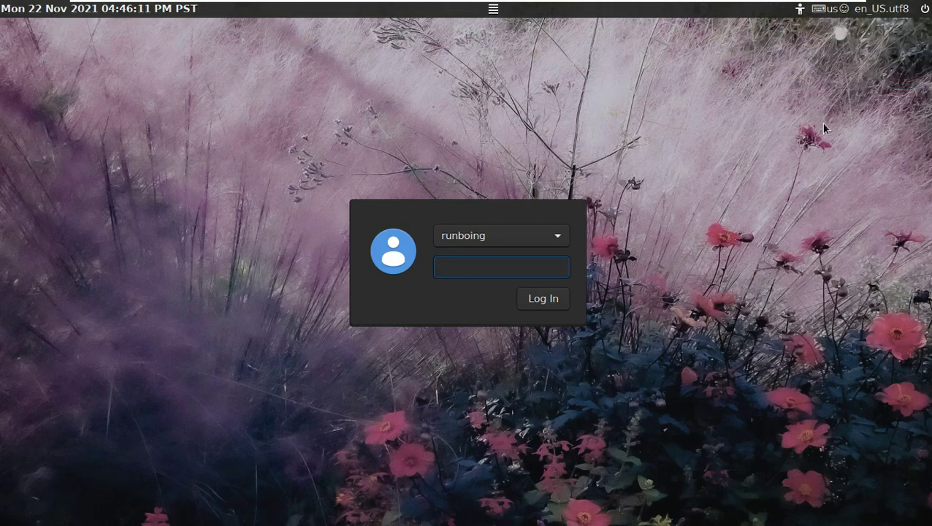
click(833, 12)
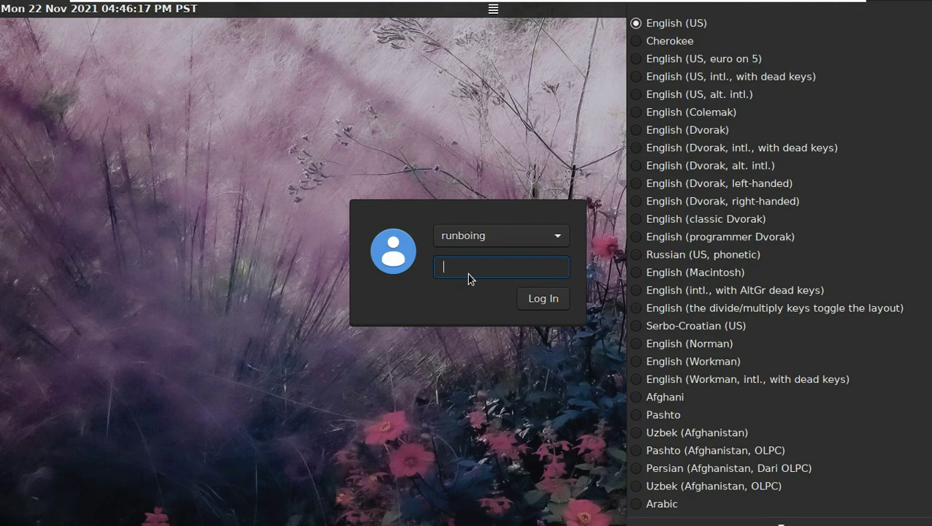
click(469, 275)
click(467, 267)
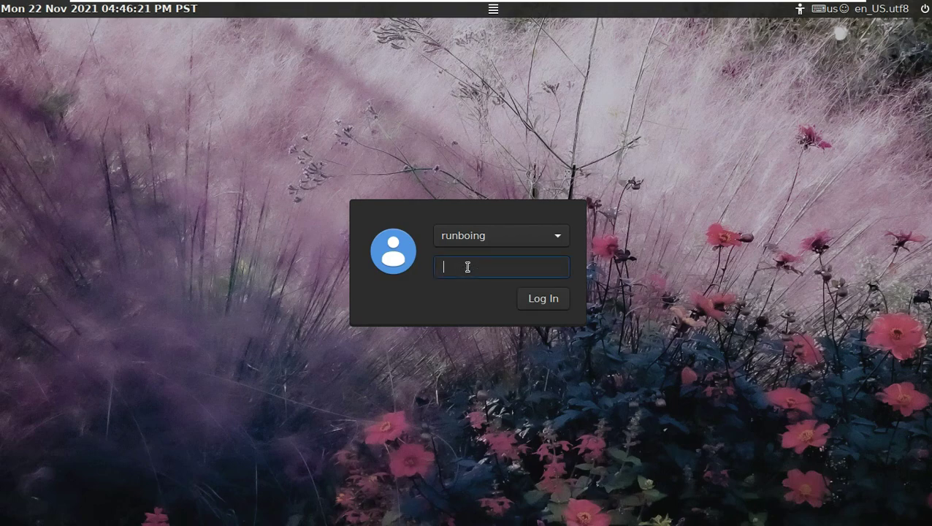
key(Return)
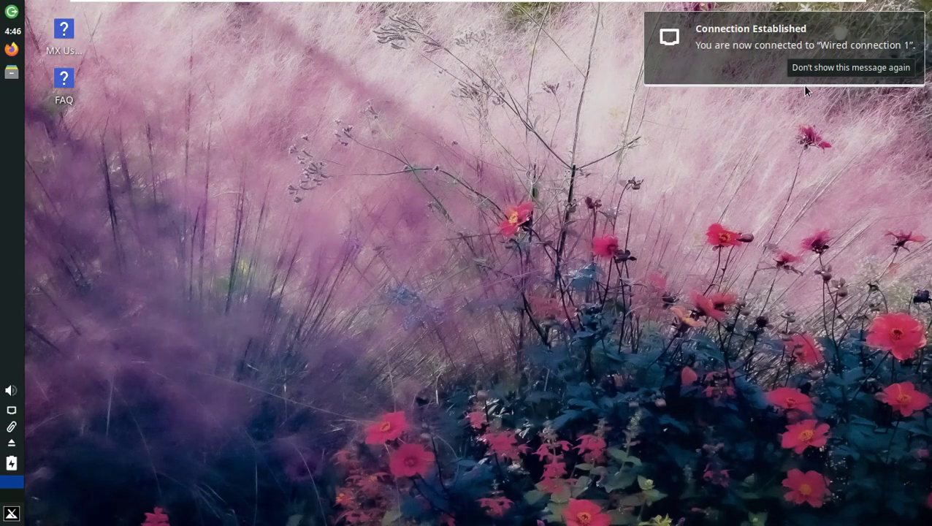
- Open Desktop Settings from the desktop menu and try the bee and yellow flower wallpapers
click(807, 66)
right_click(510, 117)
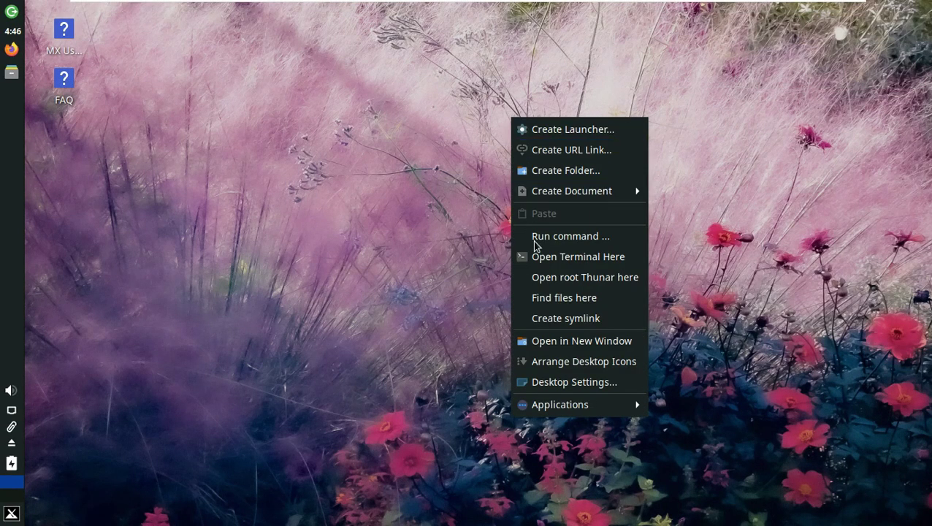
click(549, 361)
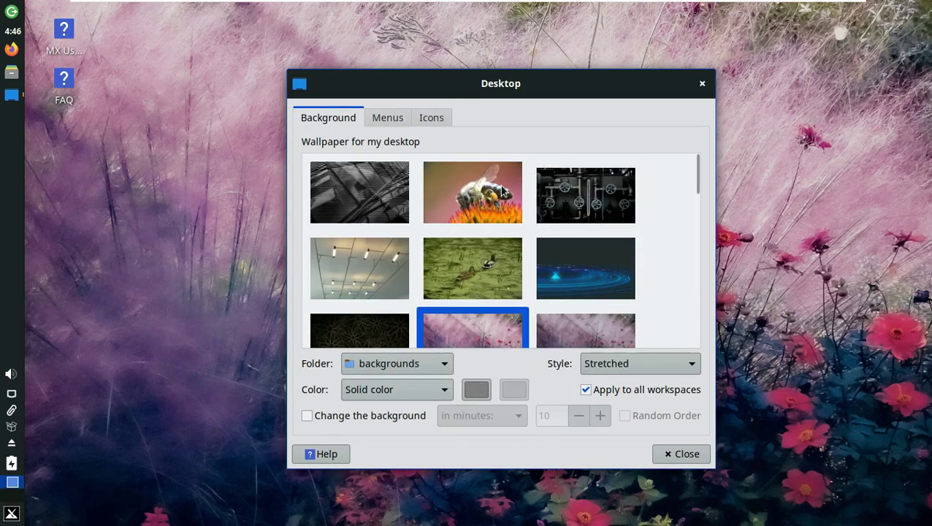
click(520, 167)
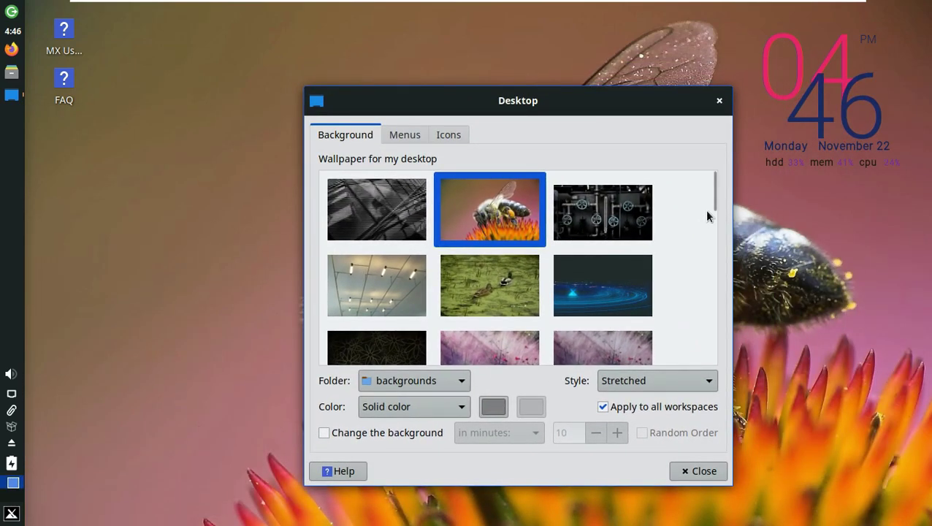
drag(714, 208, 706, 324)
click(623, 327)
- Try the sunset, green branch and stone steps wallpapers, returning to the yellow flower
click(395, 329)
click(602, 325)
click(536, 271)
click(606, 274)
click(607, 303)
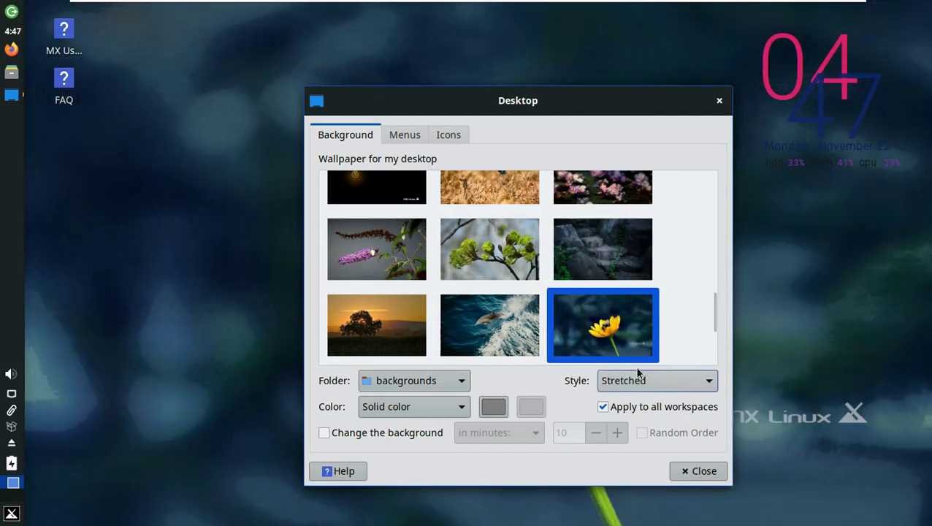
drag(713, 308, 713, 340)
- Glance at the Menus and Icons tabs, then try the stone bridge and sunset sky wallpapers
click(404, 134)
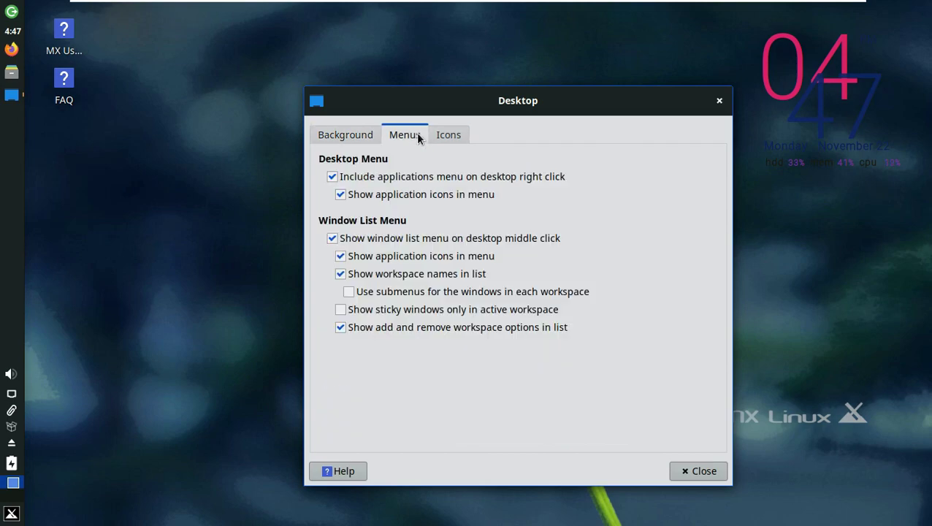
click(448, 134)
drag(429, 100, 431, 121)
click(430, 96)
click(476, 211)
click(520, 261)
- Set the glowing lightbulb image as the wallpaper
scroll(526, 292, up, 5)
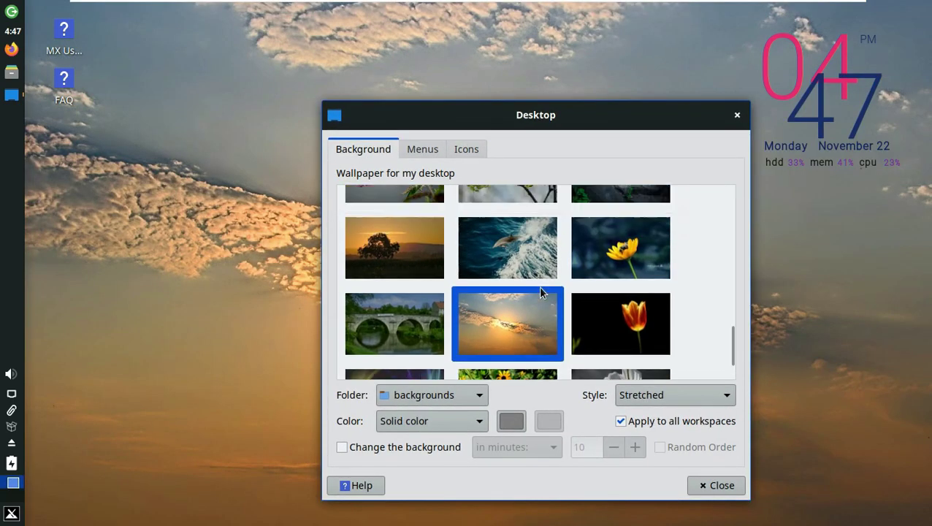
scroll(453, 329, up, 2)
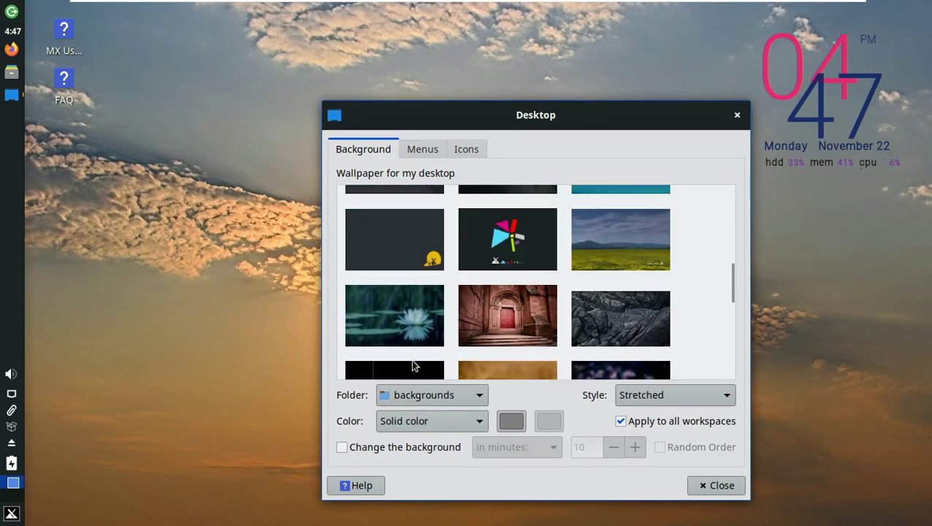
scroll(416, 343, down, 2)
click(409, 325)
- Show Home, File System and Trash icons on the desktop, then close Desktop Settings
drag(494, 125, 469, 73)
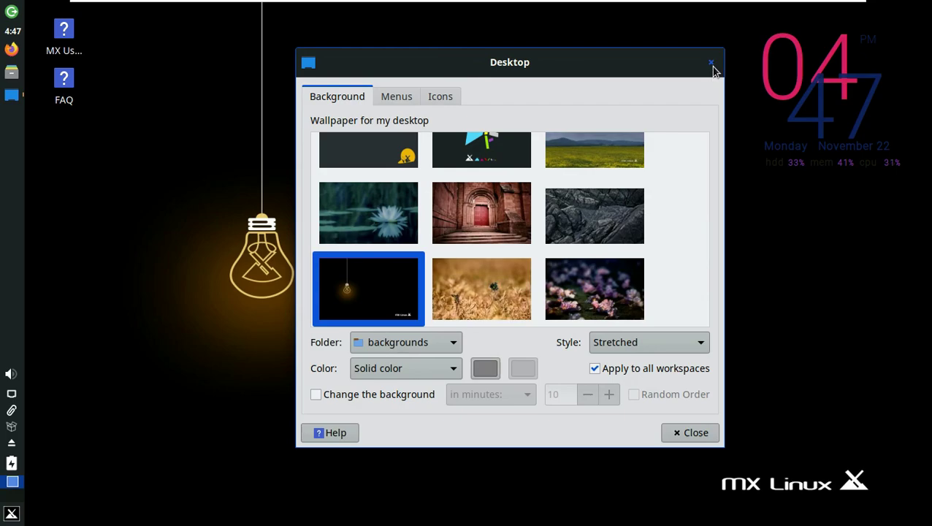
click(409, 96)
click(445, 96)
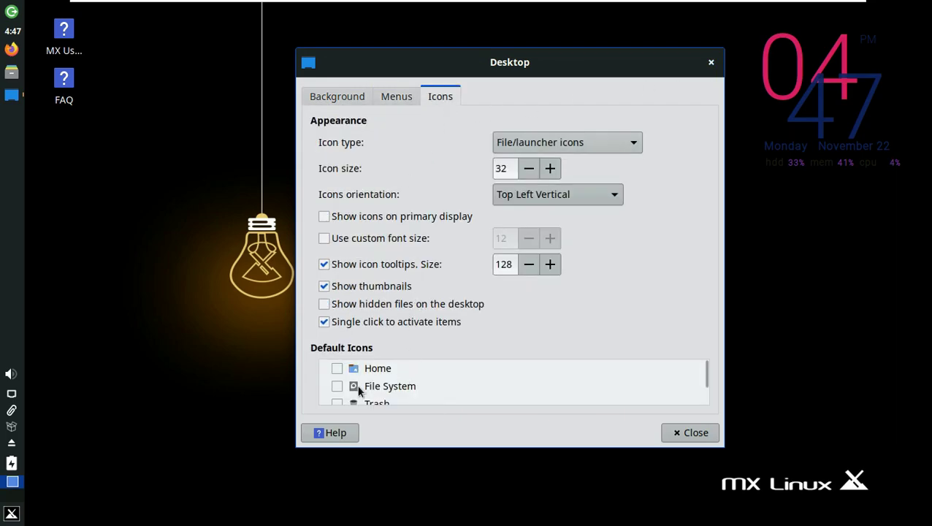
click(337, 368)
click(336, 386)
click(336, 392)
click(704, 431)
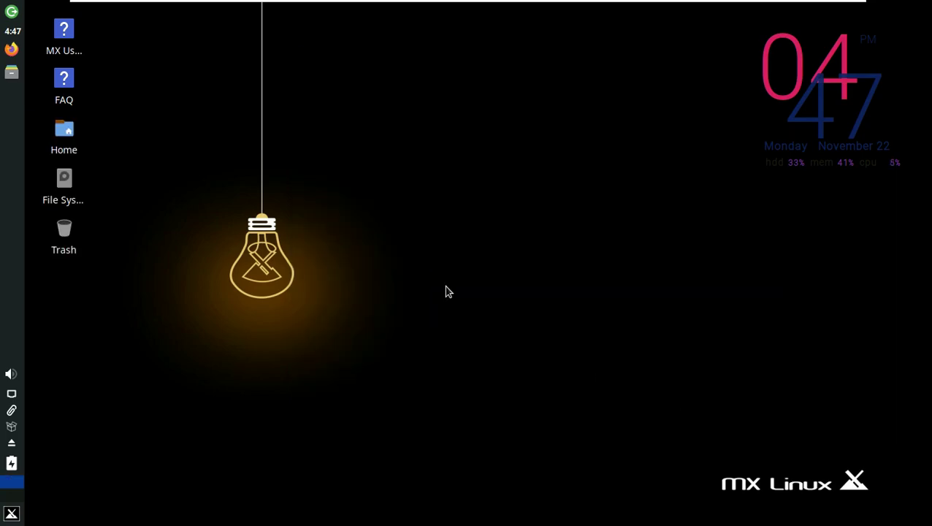
- Open Application Finder via Run command, try searches 'te', 'as', 'adap' and 'fire', then close it
right_click(397, 118)
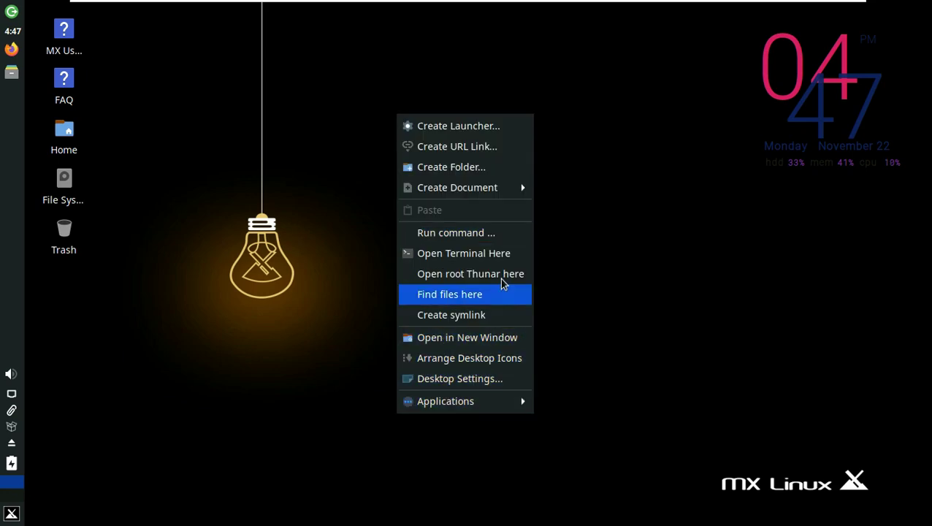
click(525, 241)
right_click(441, 151)
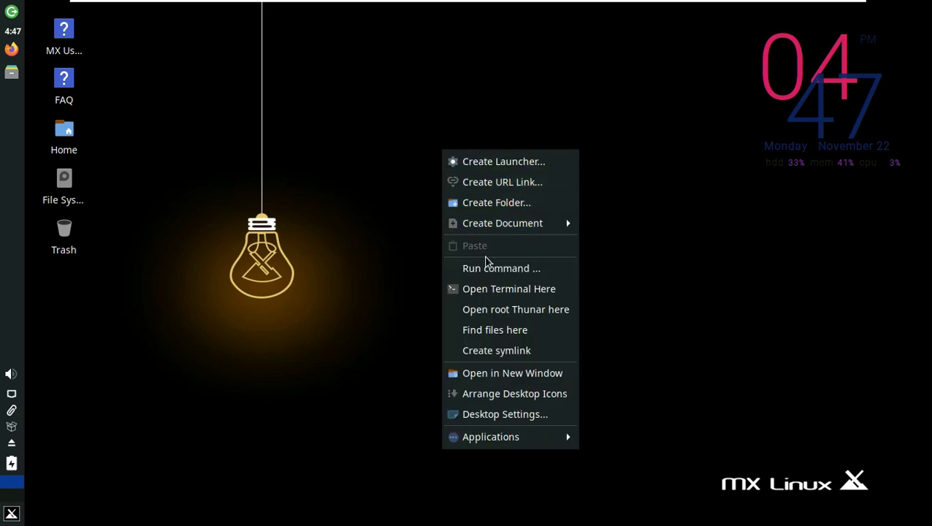
click(485, 265)
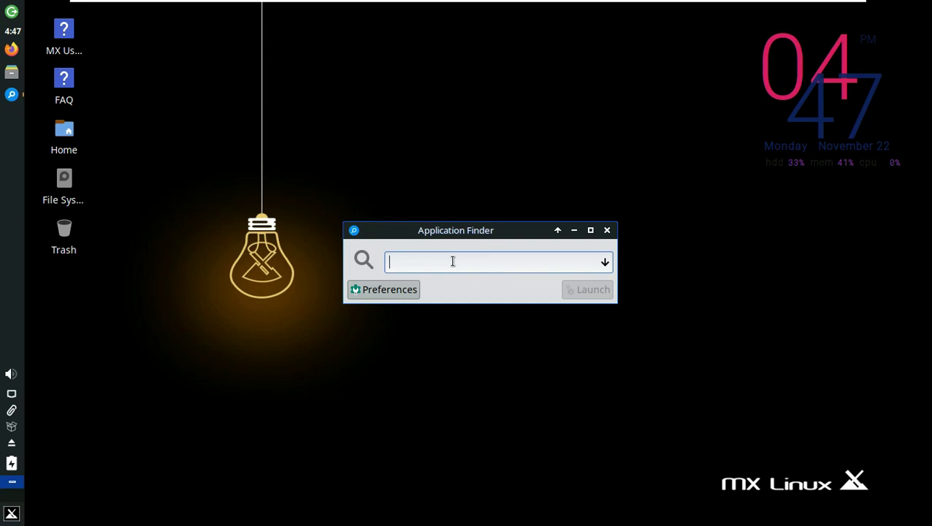
text(te)
key(BackSpace)
key(BackSpace)
text(as)
key(BackSpace)
key(BackSpace)
text(adap)
key(BackSpace)
key(BackSpace)
key(BackSpace)
key(BackSpace)
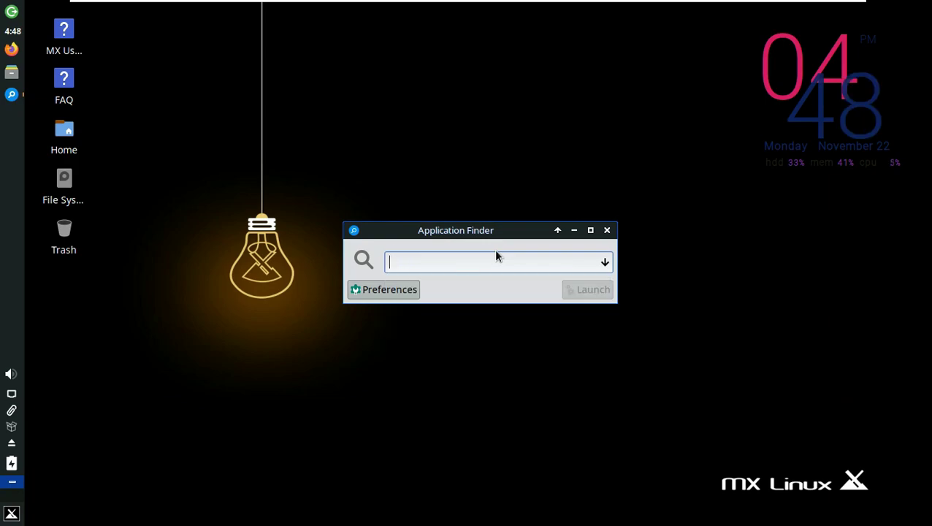
text(firefox)
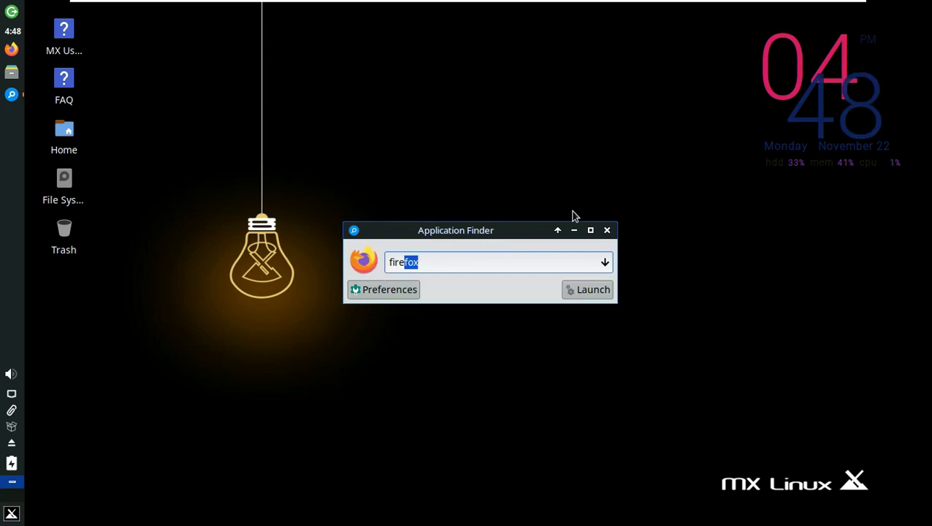
click(606, 230)
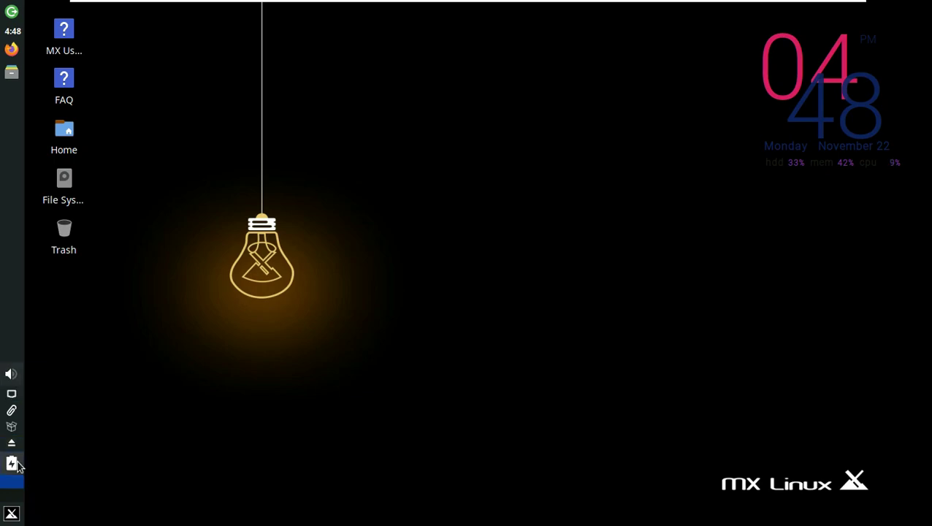
- Shut down the system from the Whisker menu's Log Out options
click(11, 512)
click(326, 160)
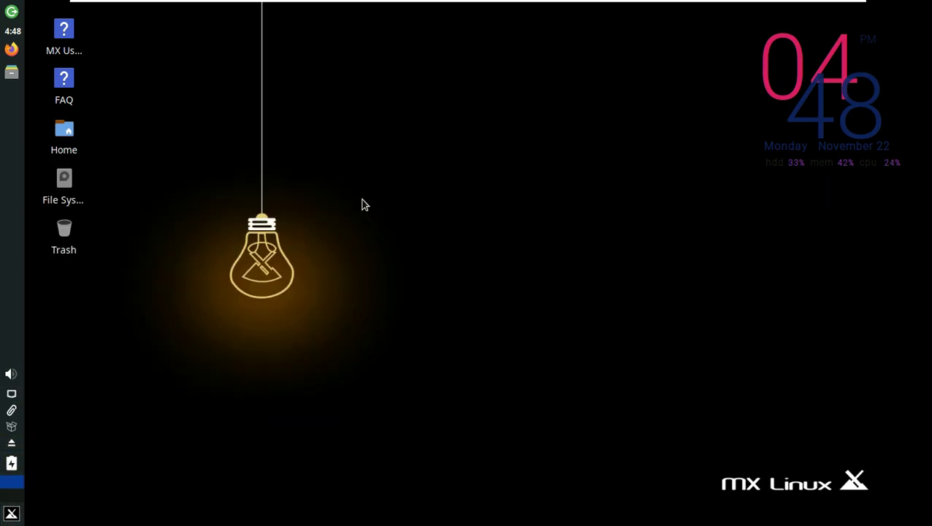
click(555, 208)
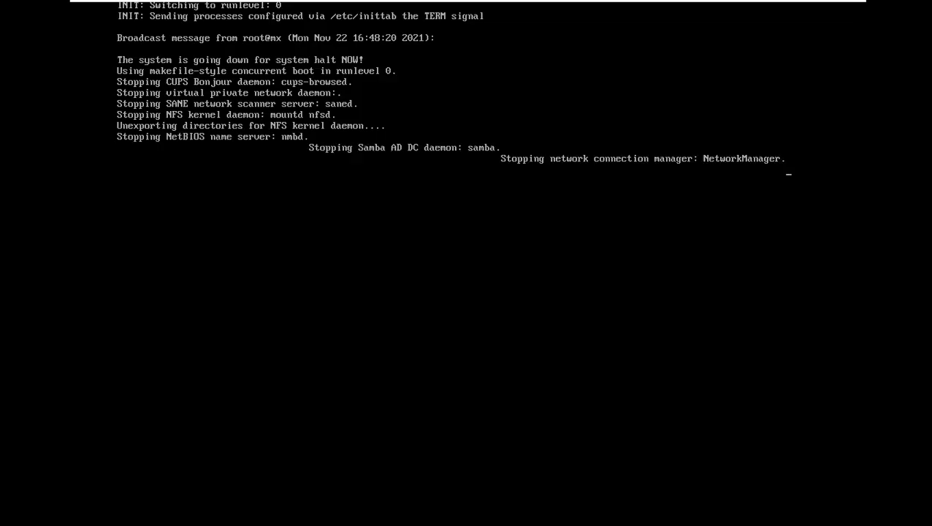